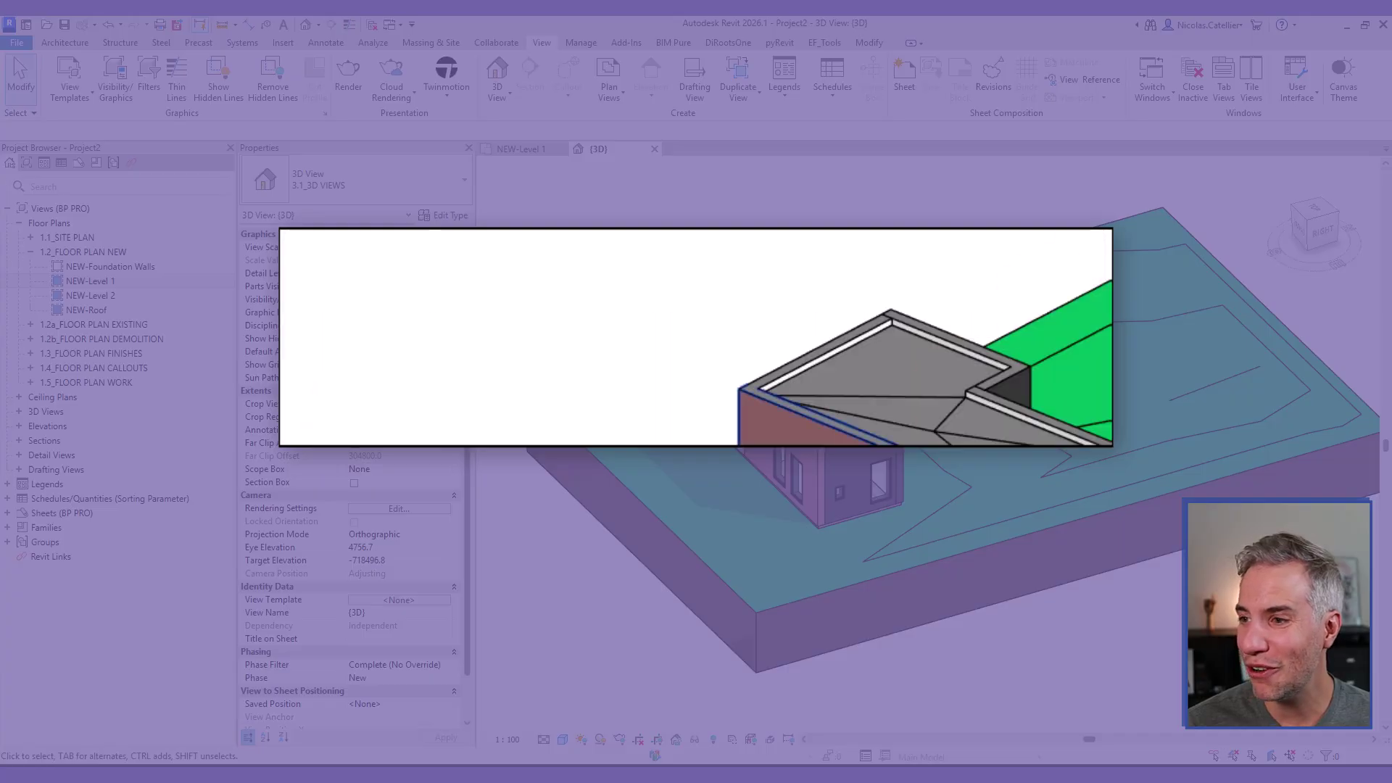
Step: Inspect the house in 3D, selecting the toposolid and dark brick wall and orbiting around
click(755, 468)
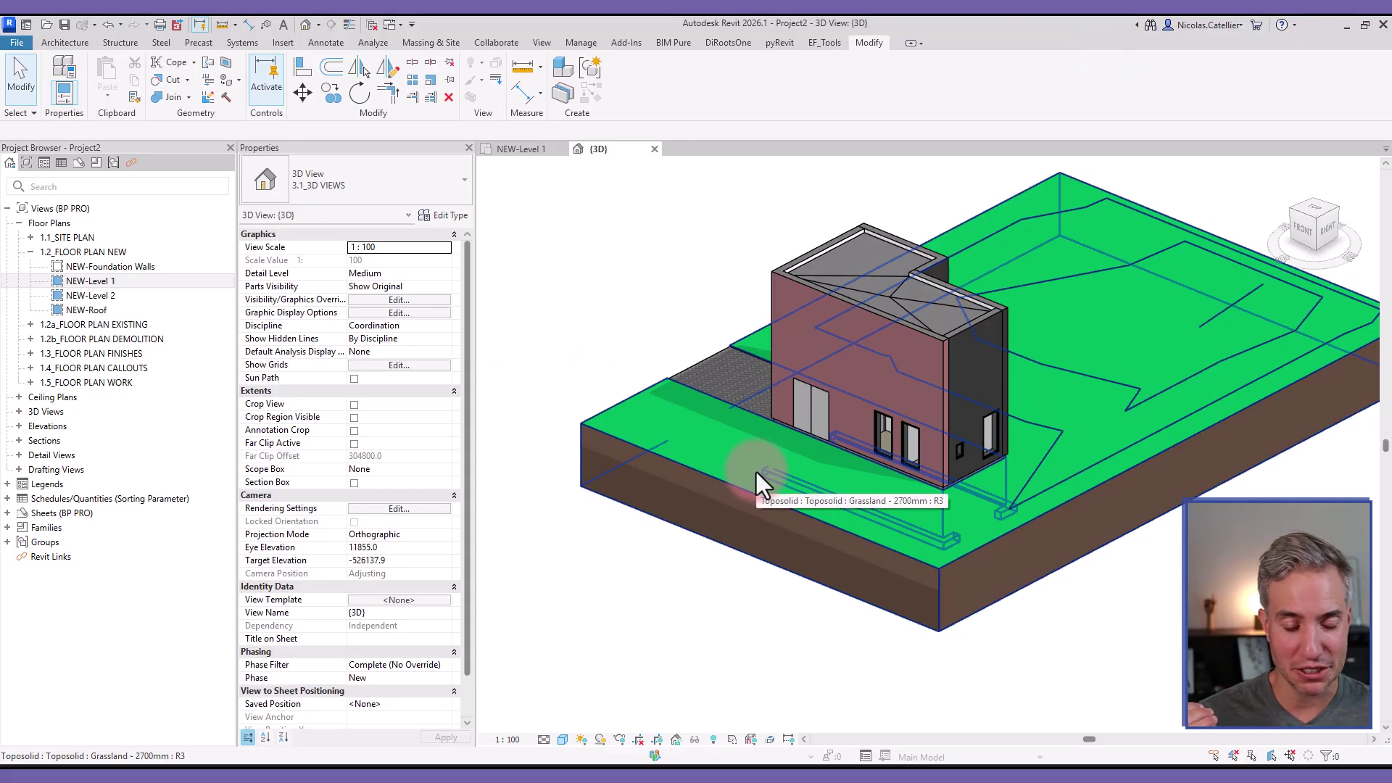
click(628, 310)
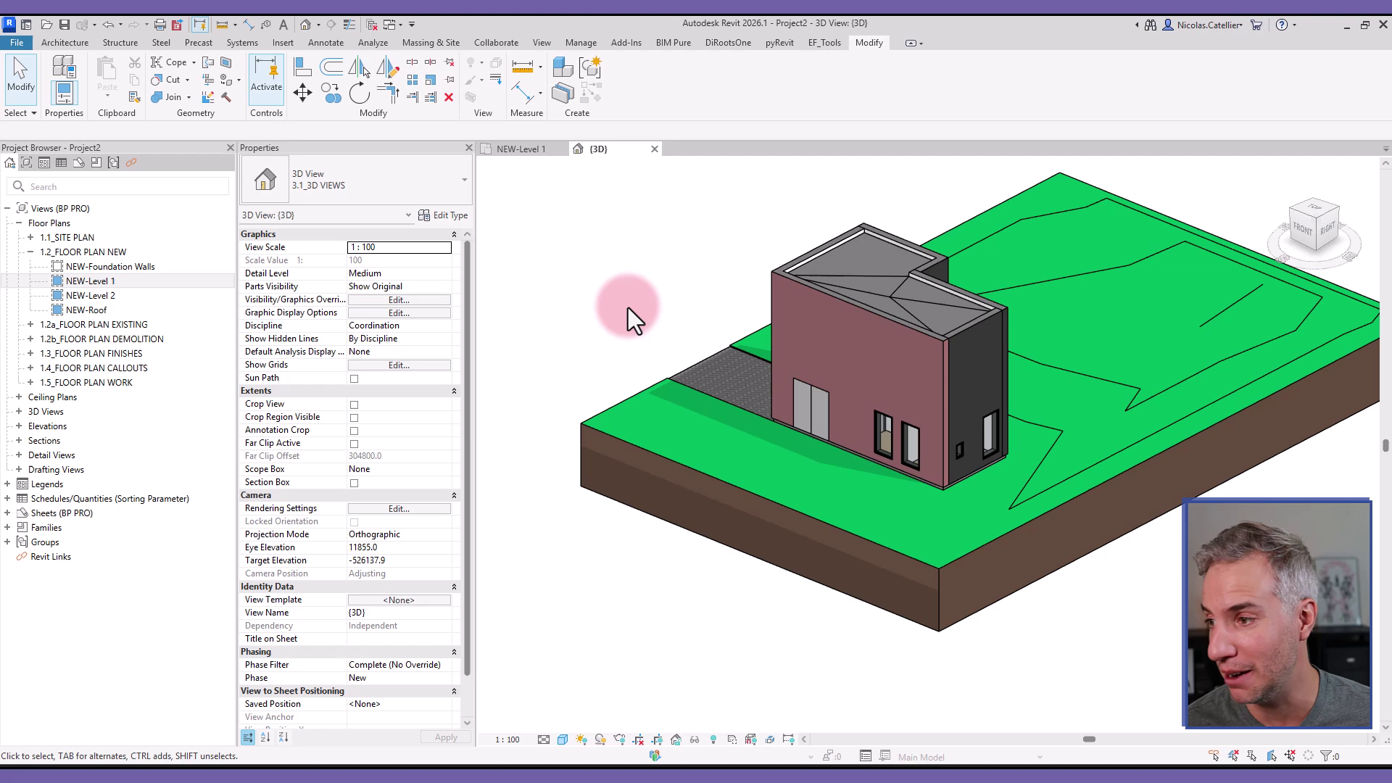
click(599, 354)
shift+middle_drag(599, 354, 590, 202)
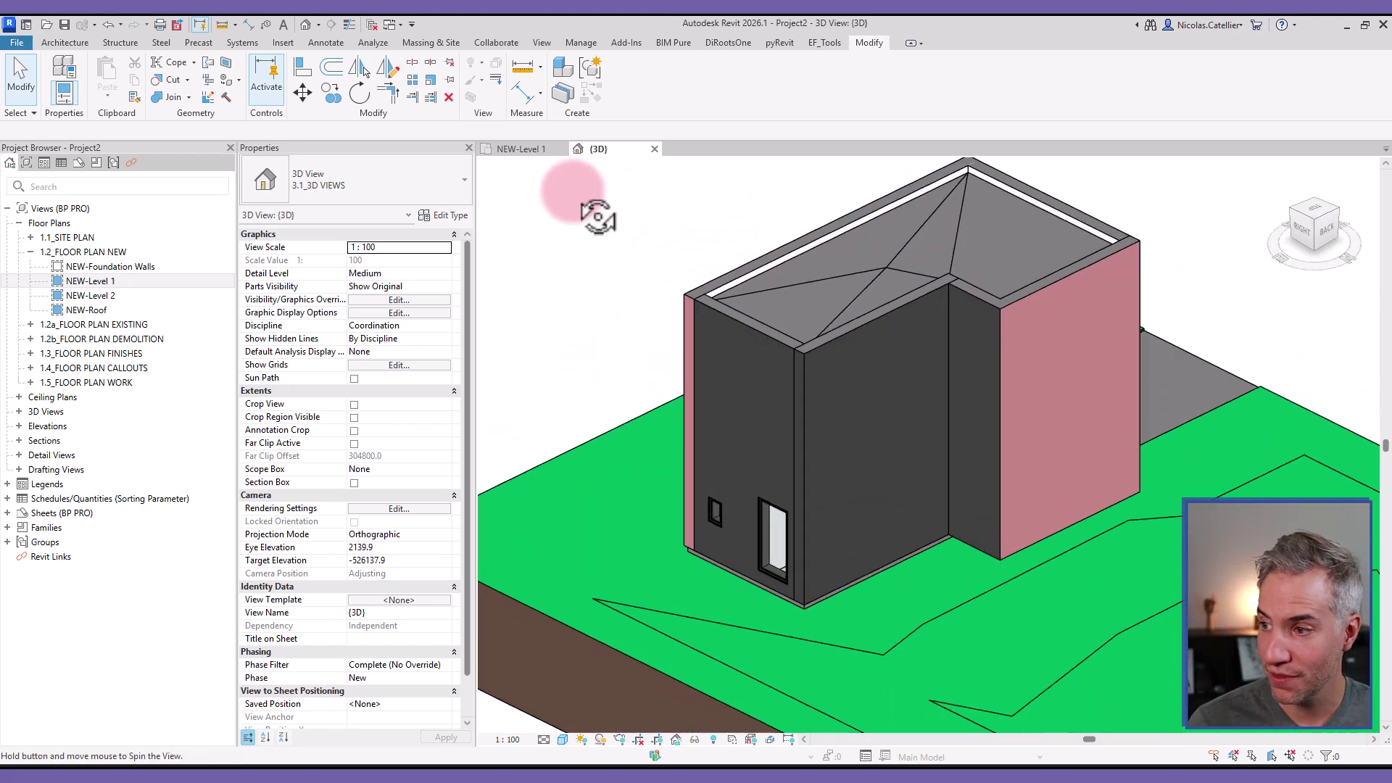
scroll(733, 326, up, 3)
click(737, 337)
click(549, 248)
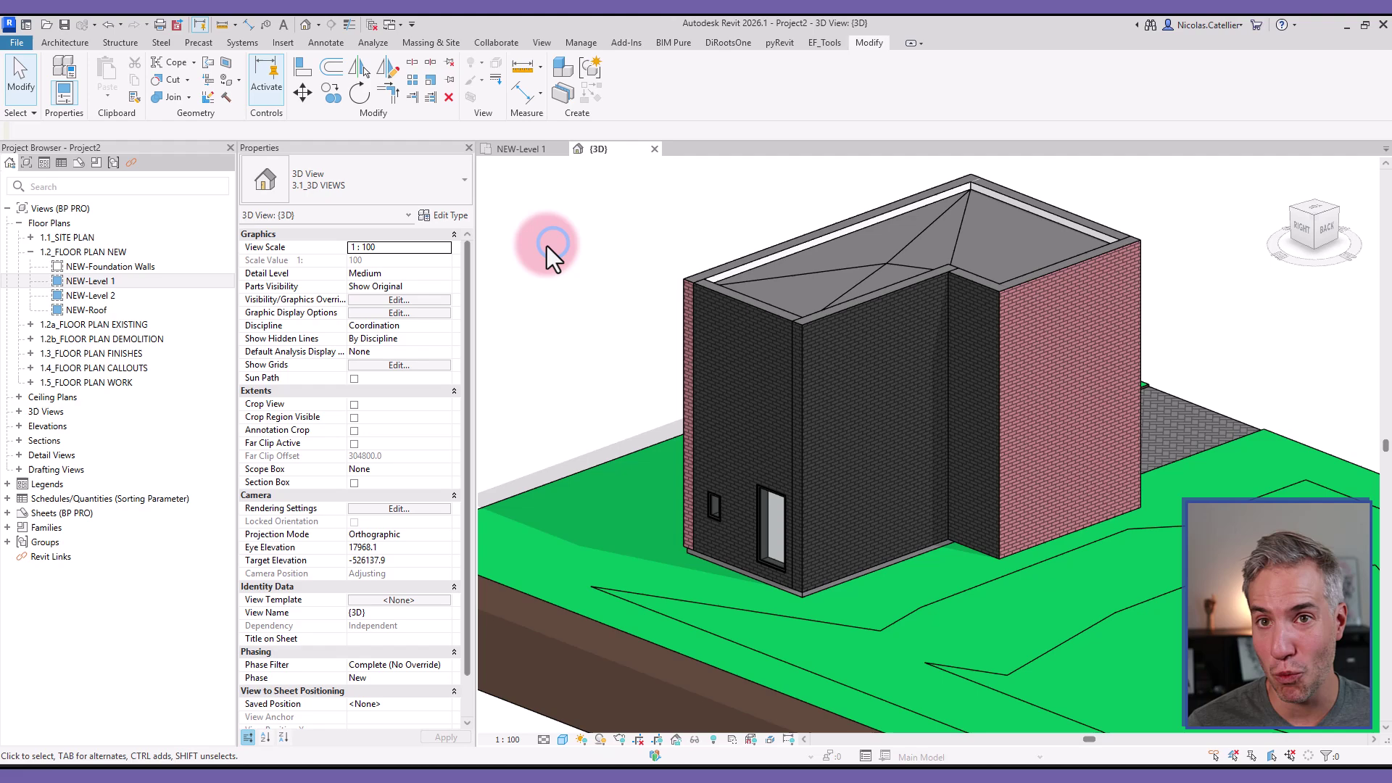
shift+middle_drag(550, 360, 621, 41)
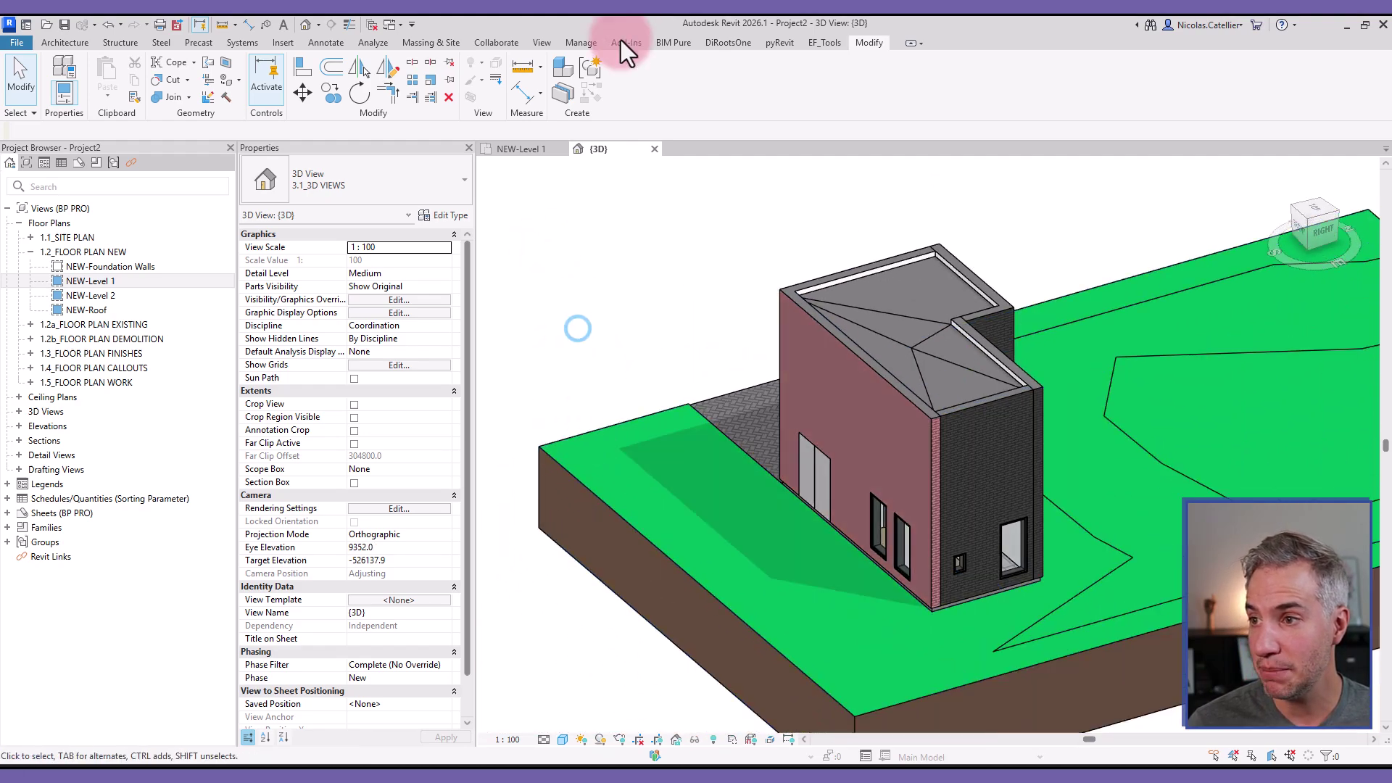
Step: Open Project Parameters and start a new parameter applied to the Walls category
click(584, 43)
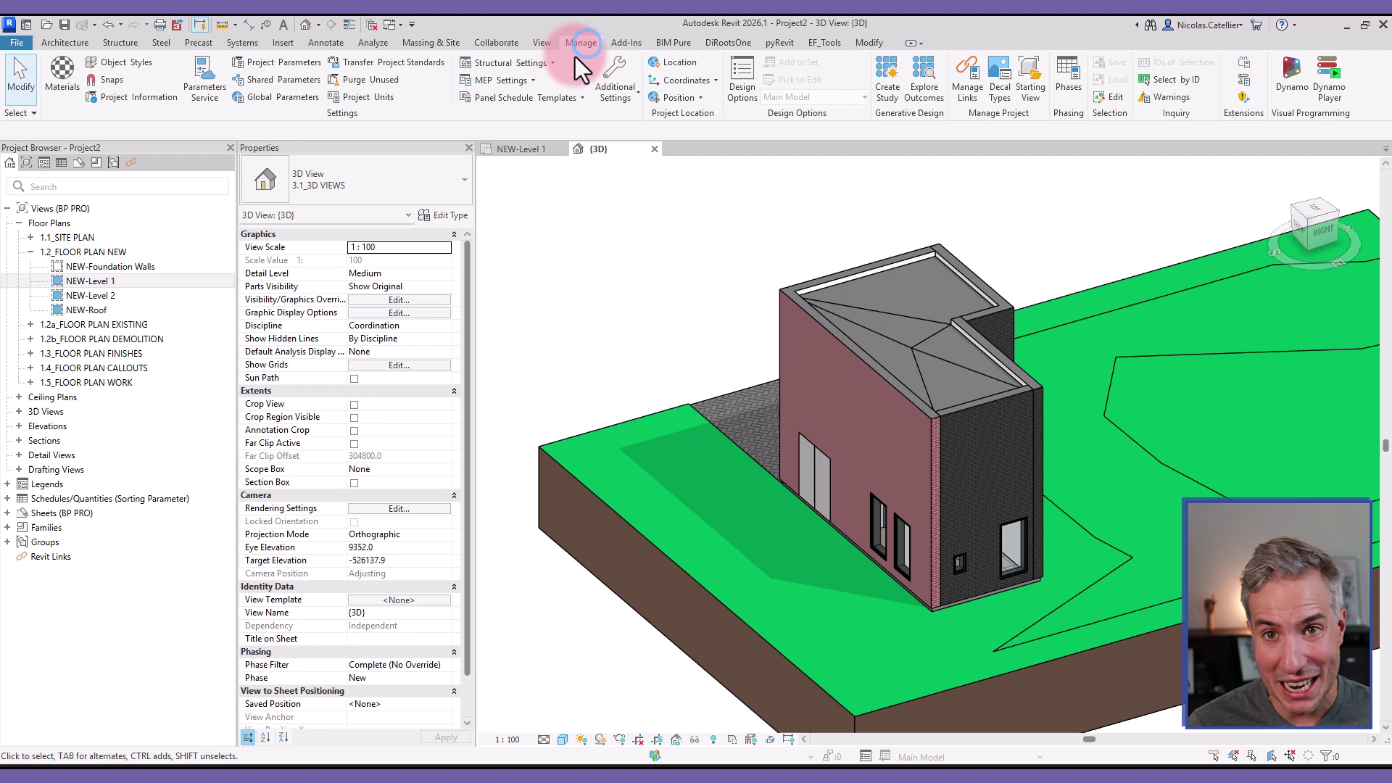
click(266, 63)
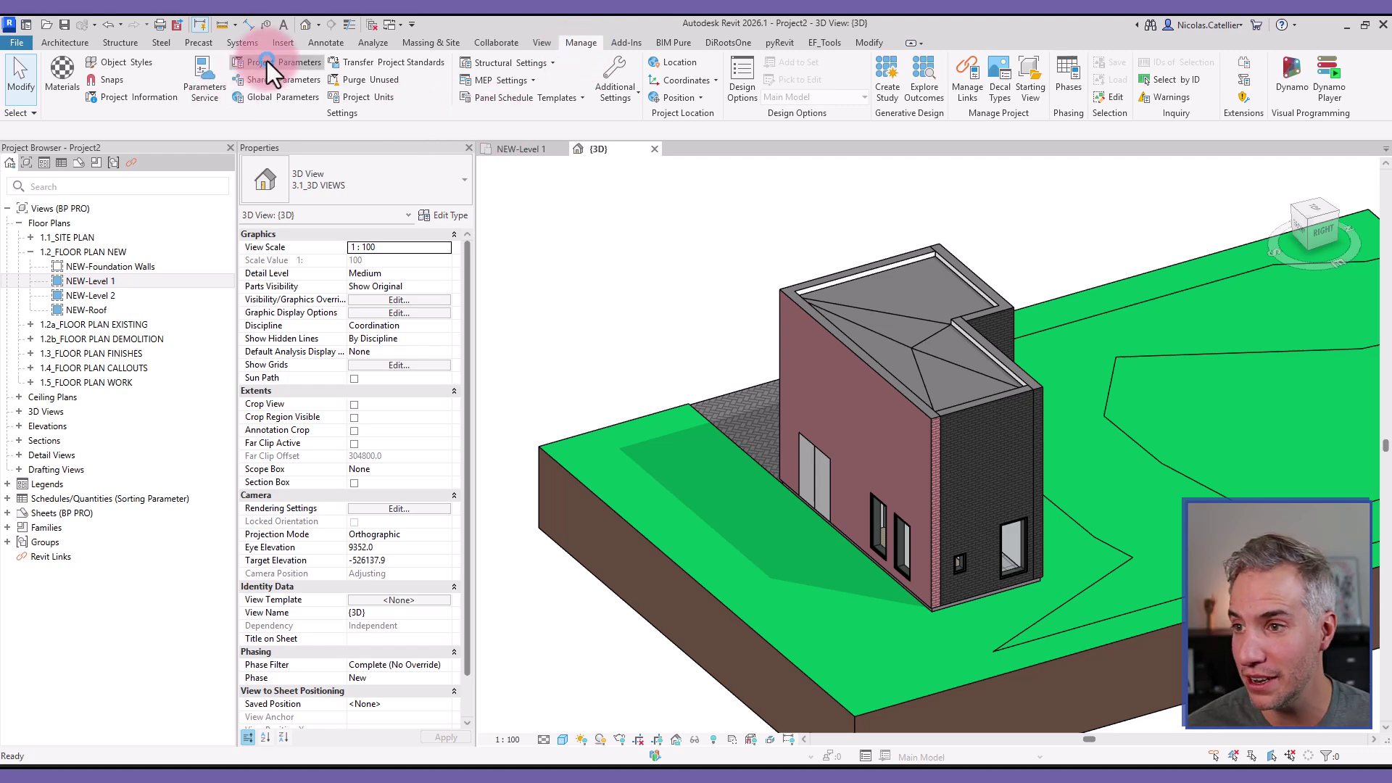
drag(643, 250, 397, 155)
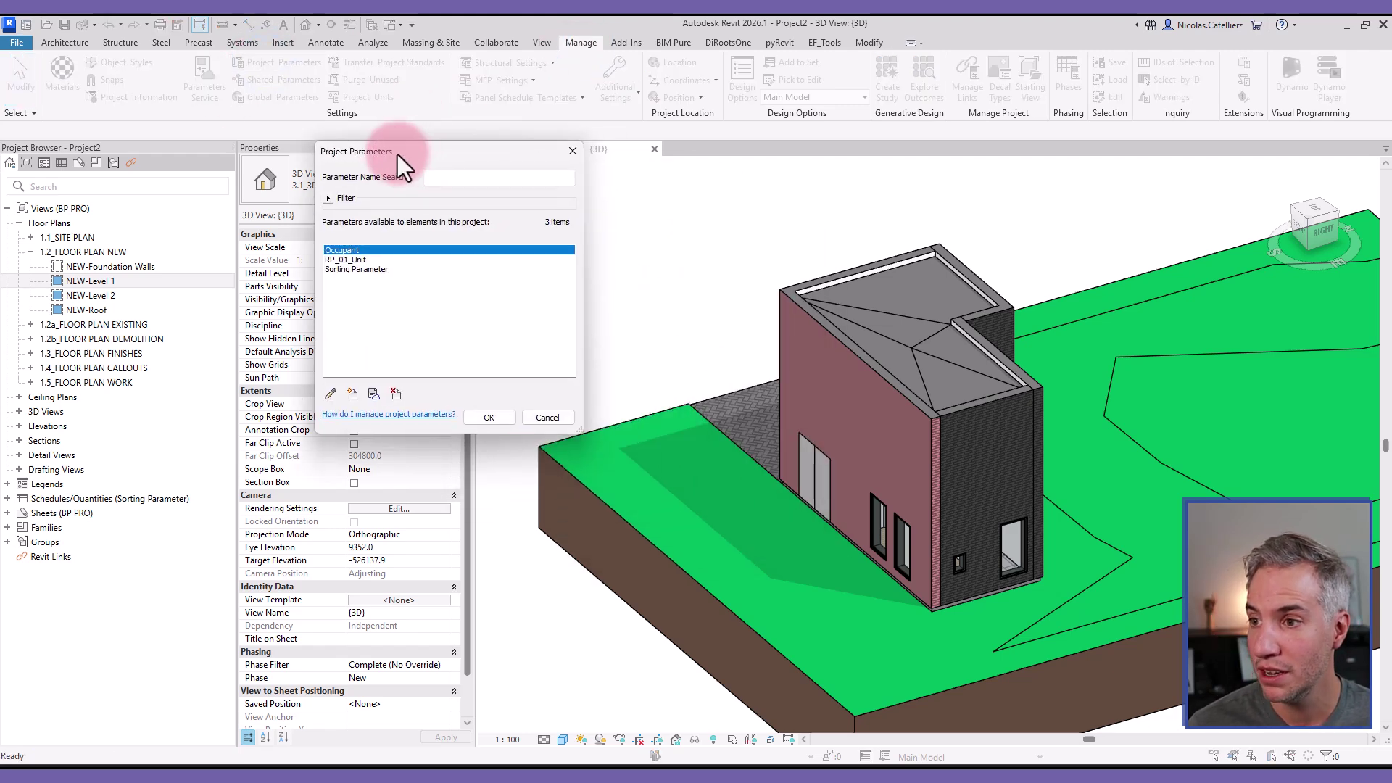
click(353, 394)
click(626, 302)
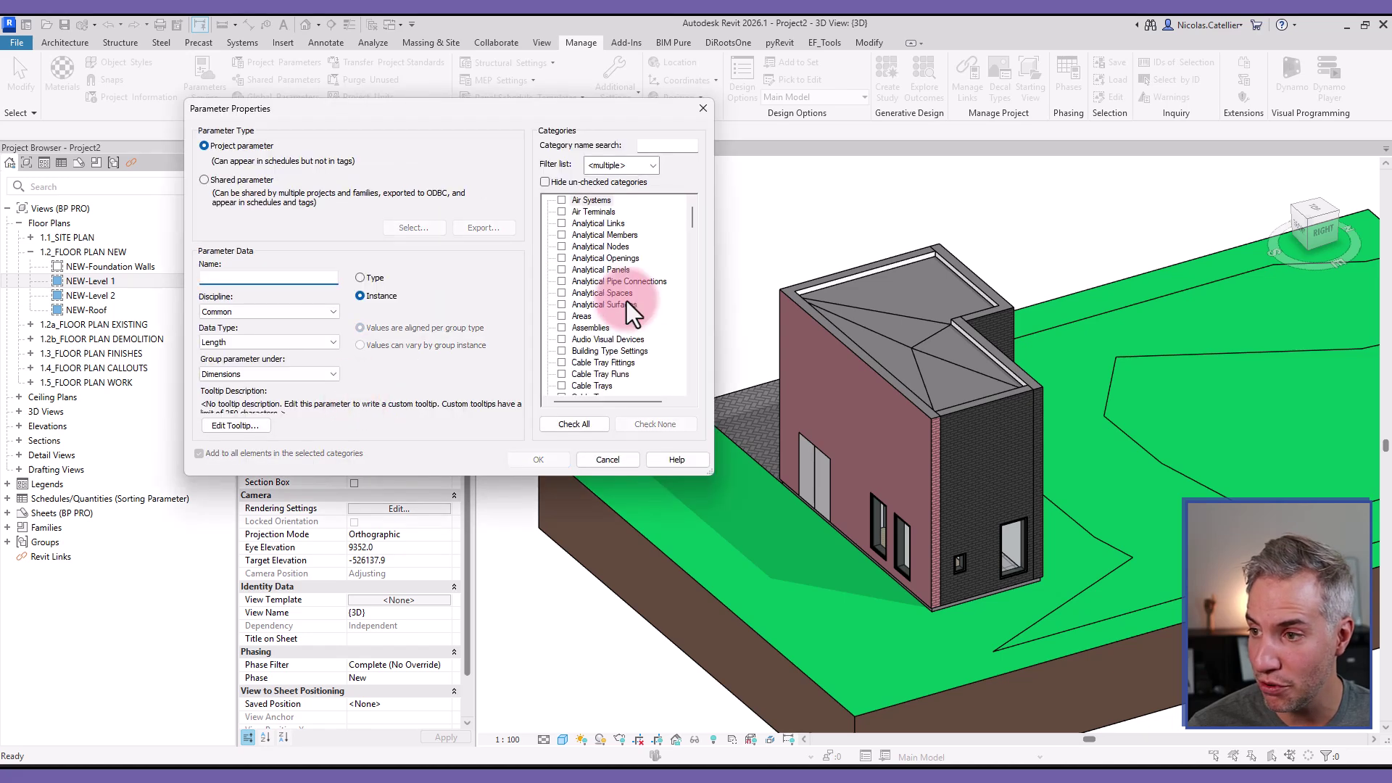
key(w)
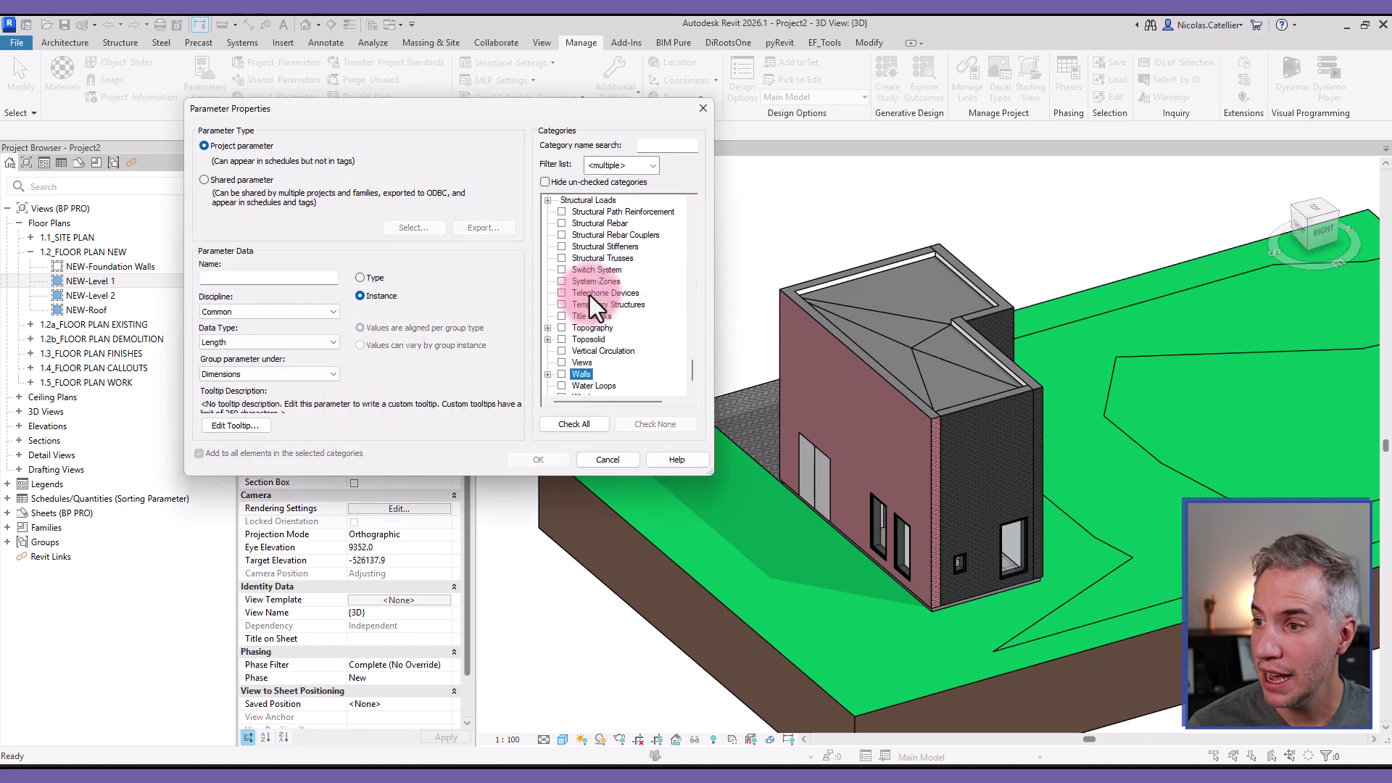
click(562, 375)
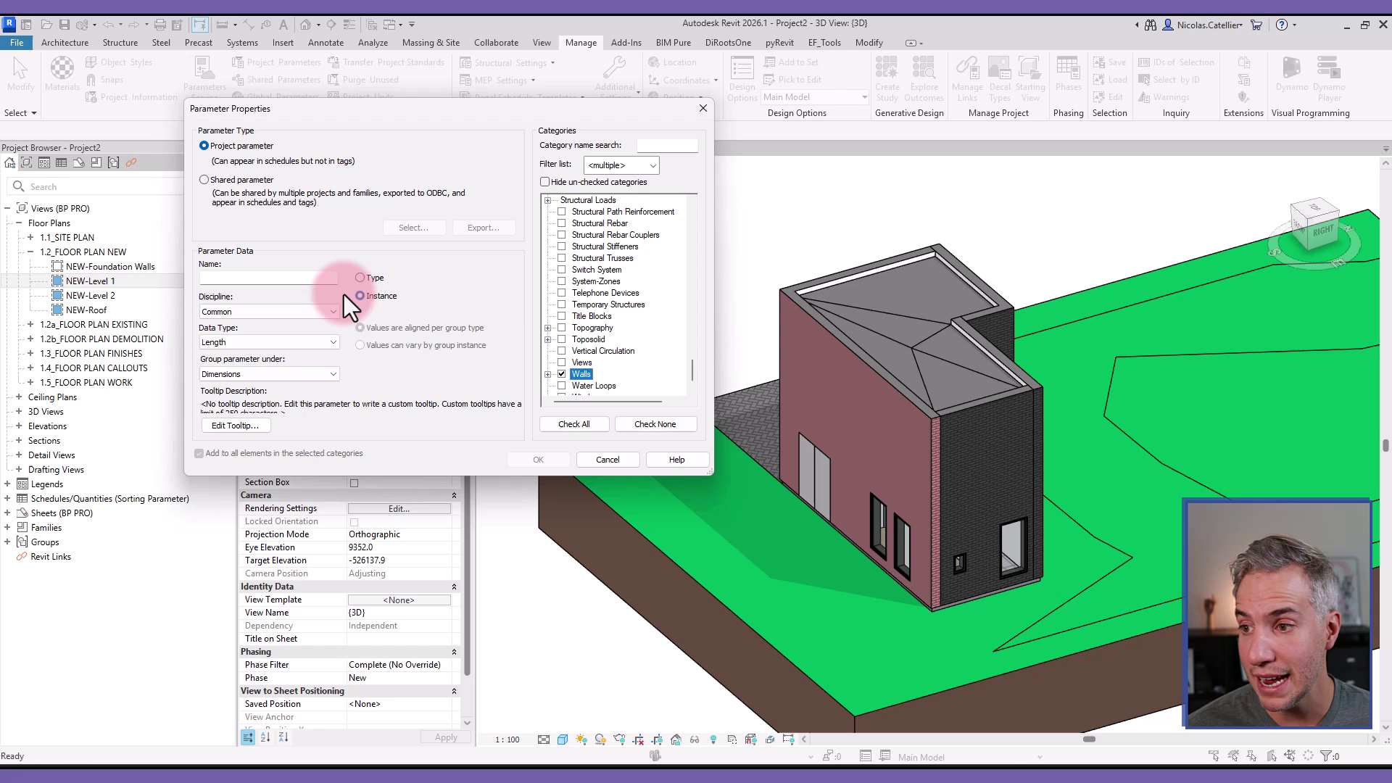
Step: Set the parameter's data type to Text and name it ELEVATION SIDE
click(272, 278)
click(226, 343)
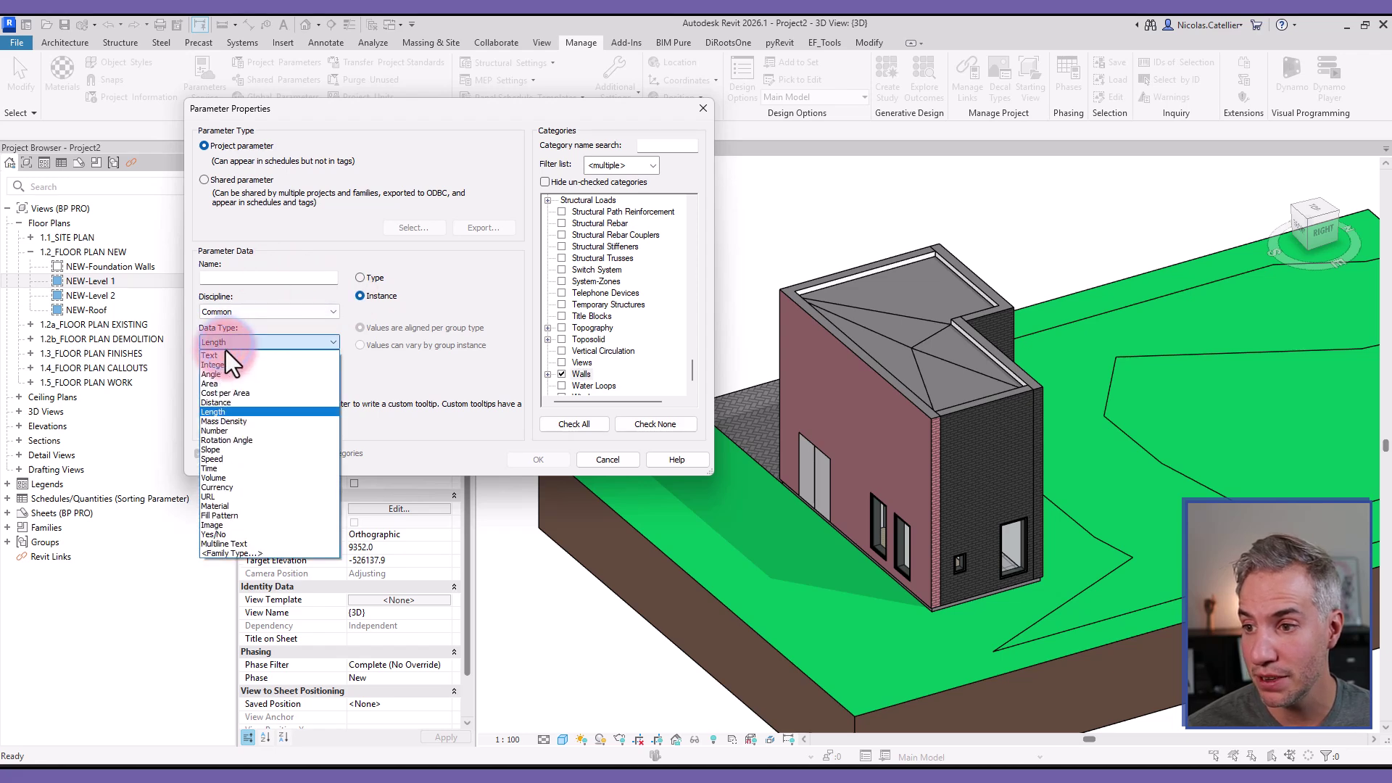
click(225, 356)
click(227, 276)
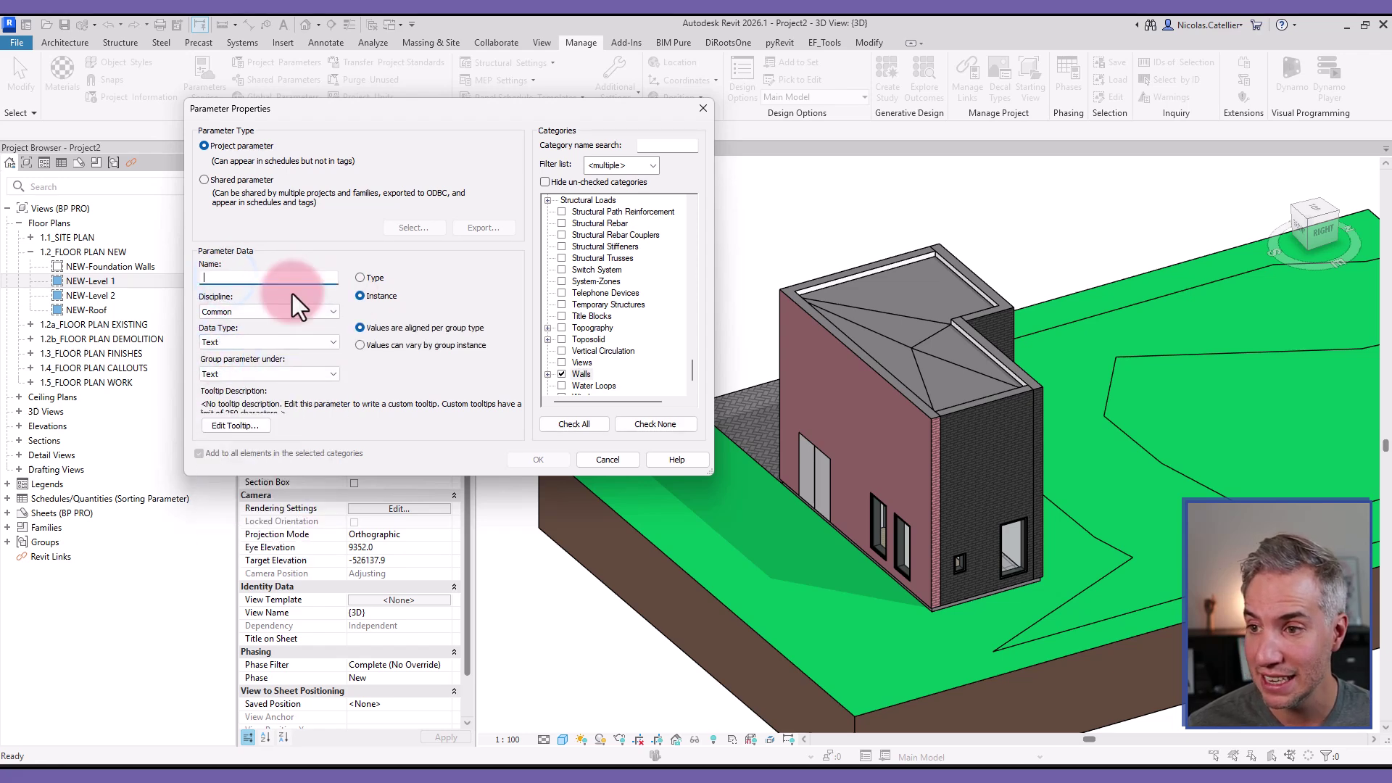
text(EL)
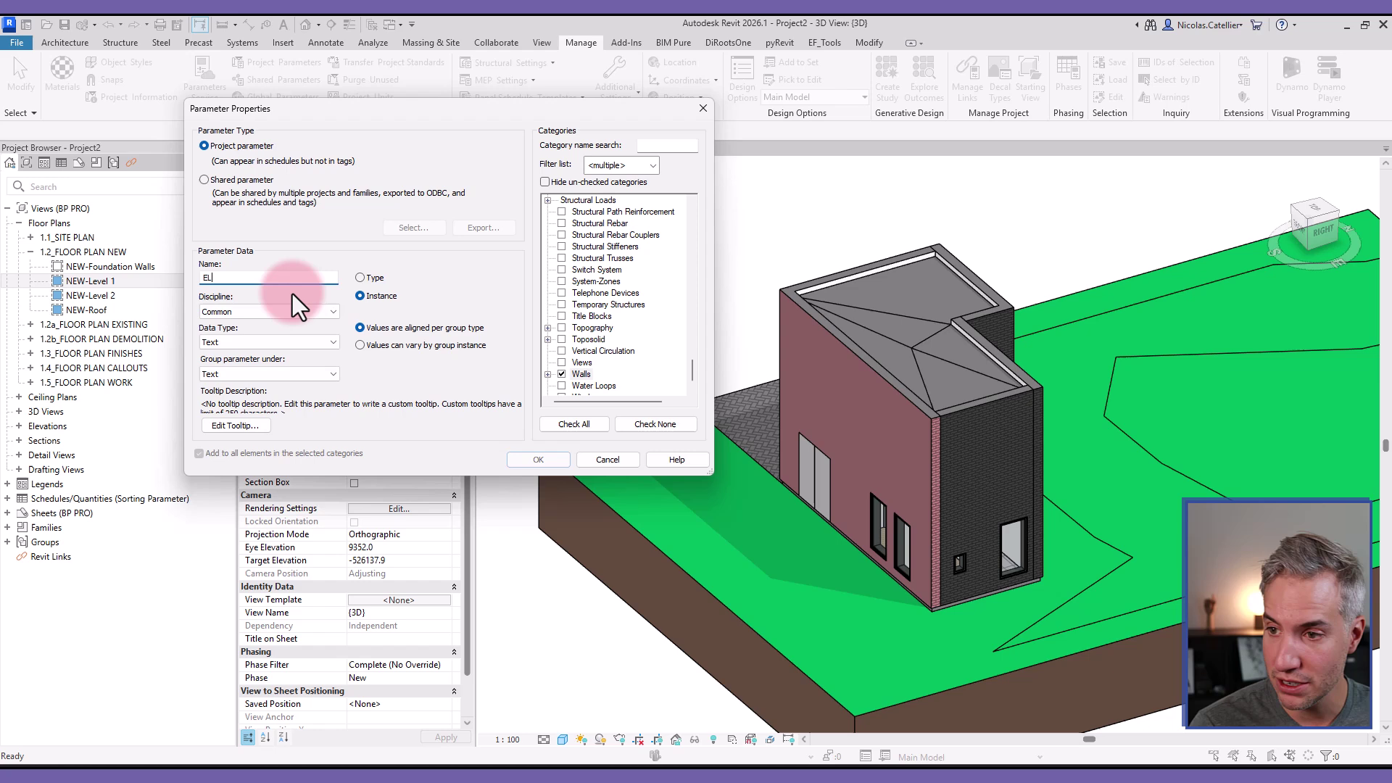
text(EVATION SIDE)
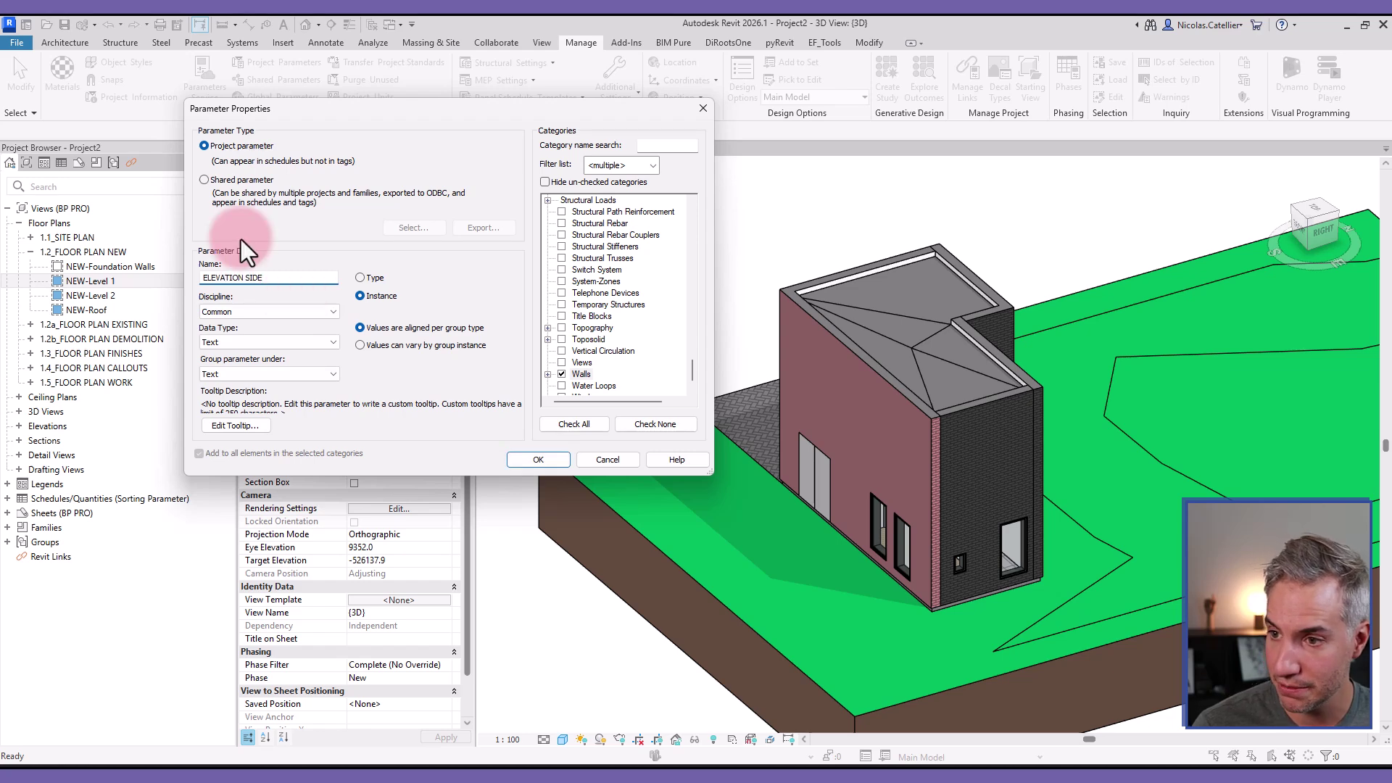
Step: Accept the new parameter and check the long front wall in the Level 1 plan, then return to 3D
click(533, 459)
click(480, 417)
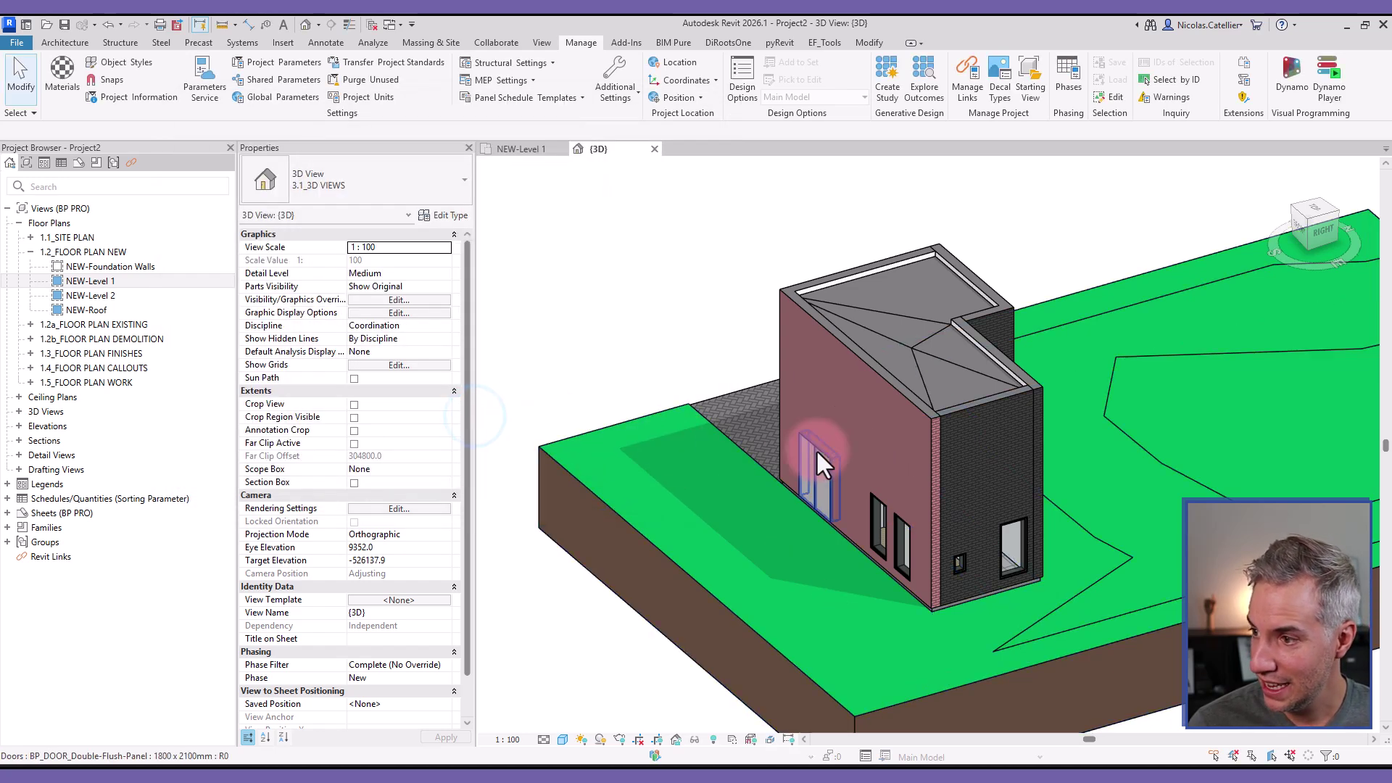
click(856, 399)
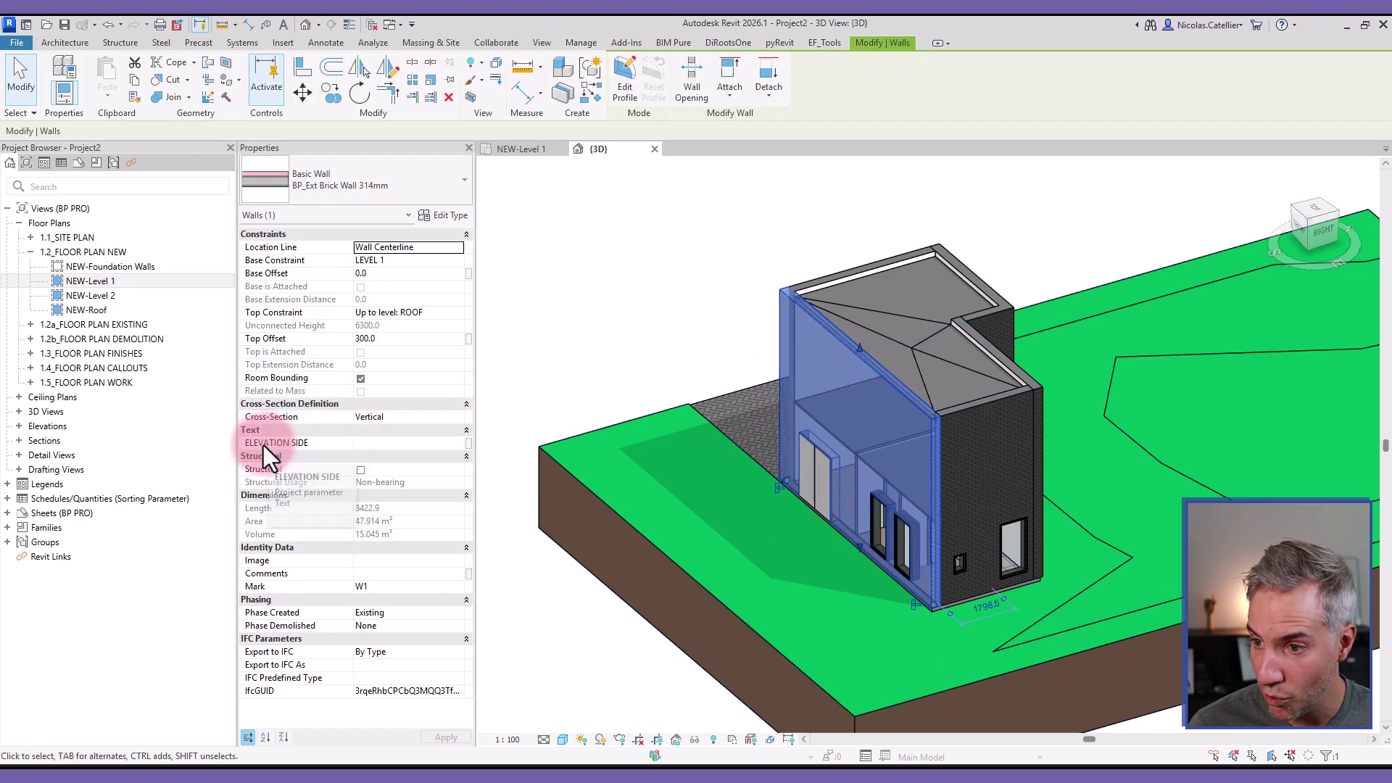
click(385, 444)
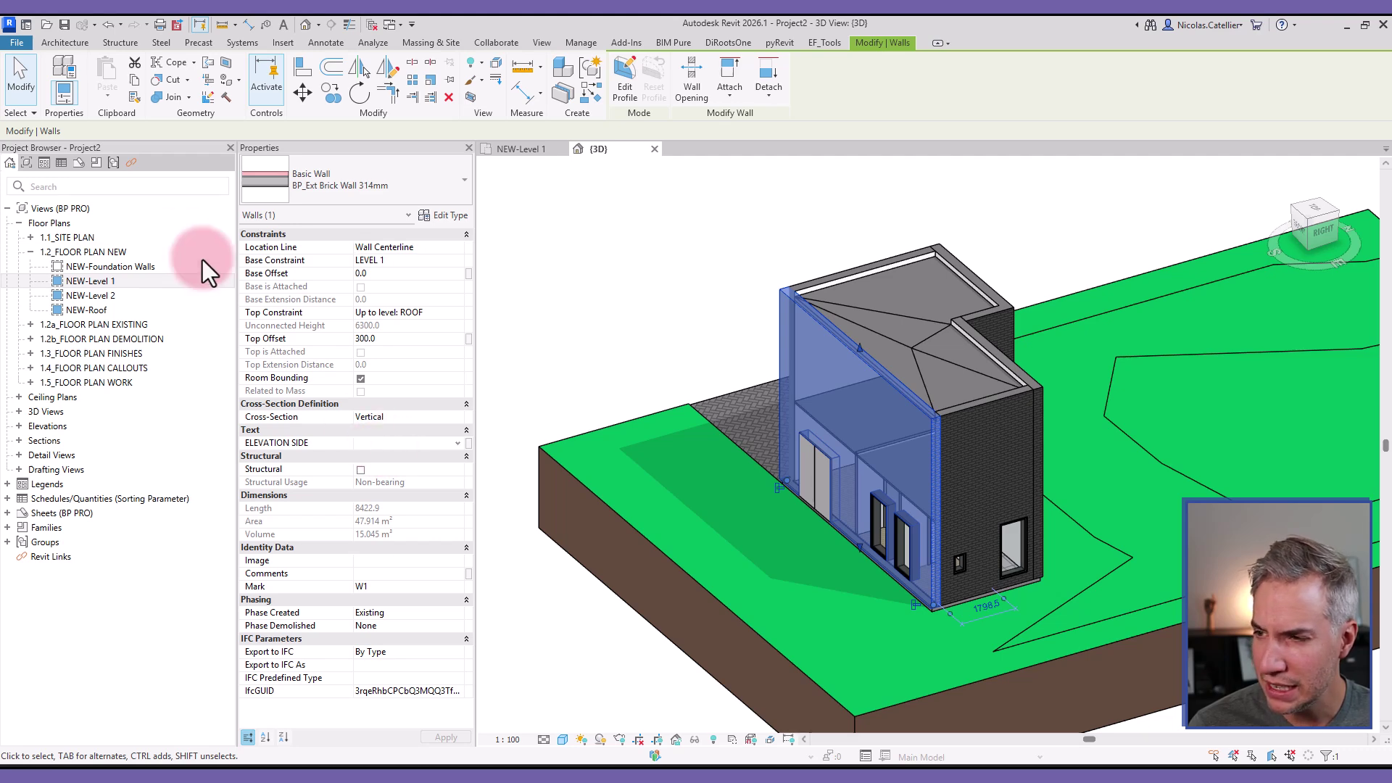
double_click(114, 281)
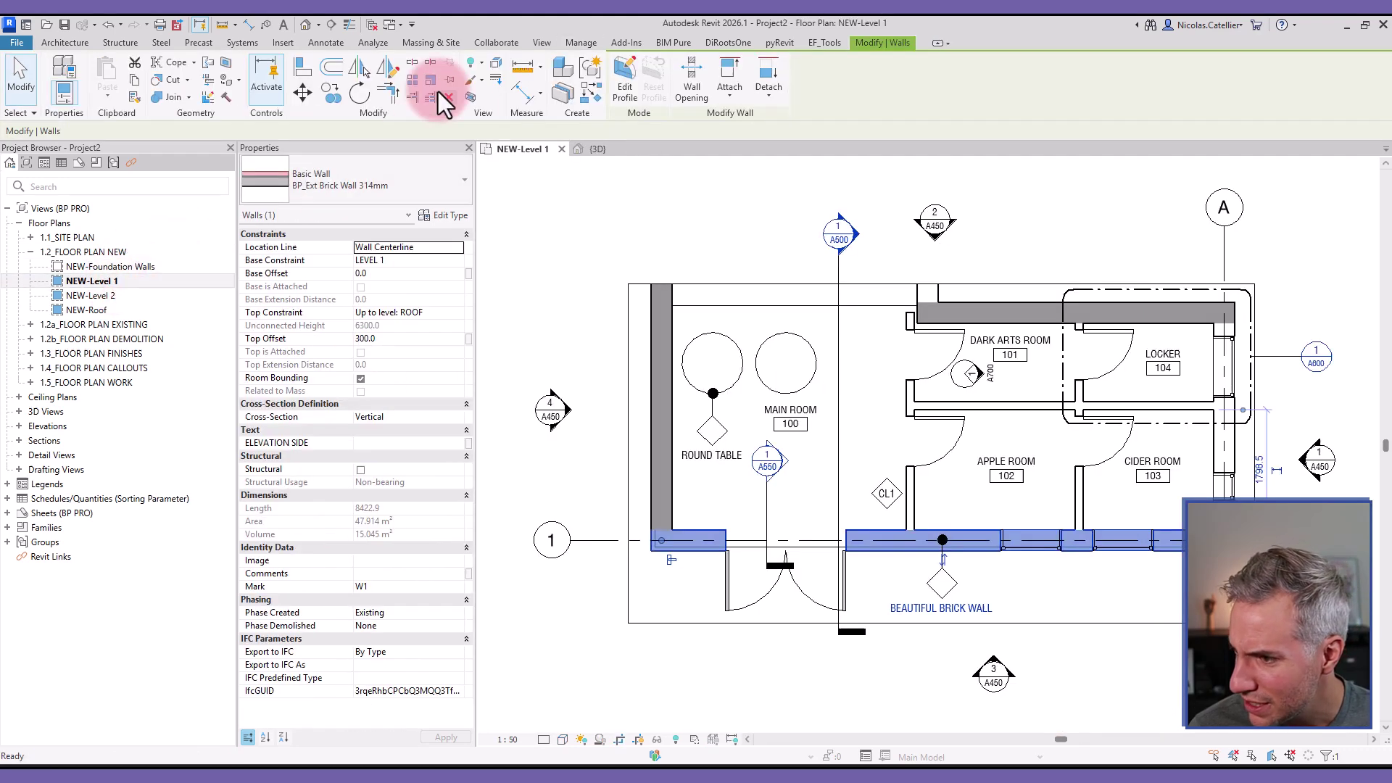
click(543, 43)
click(486, 68)
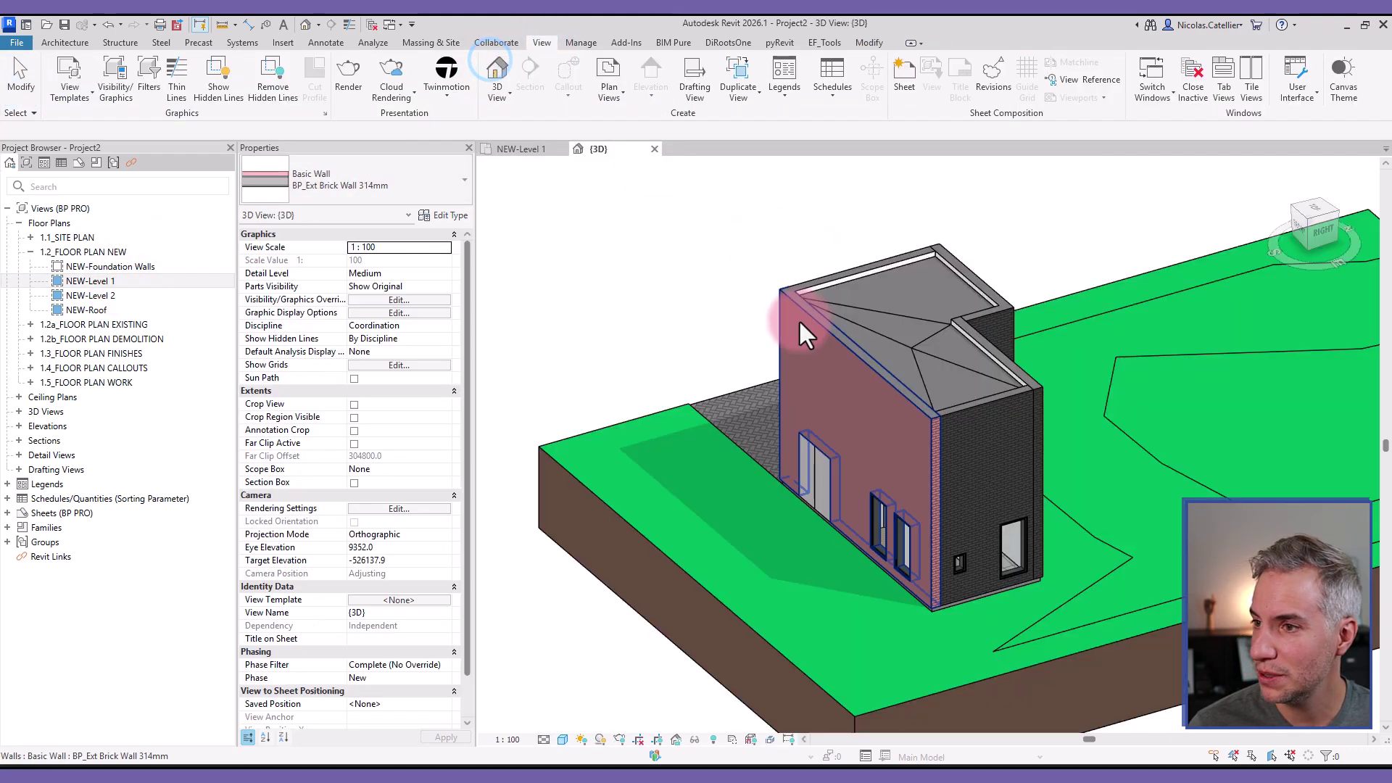
Step: Tag the long brick wall SOUTH and the two dark brick walls EAST
click(829, 403)
click(368, 444)
text(SOUTH)
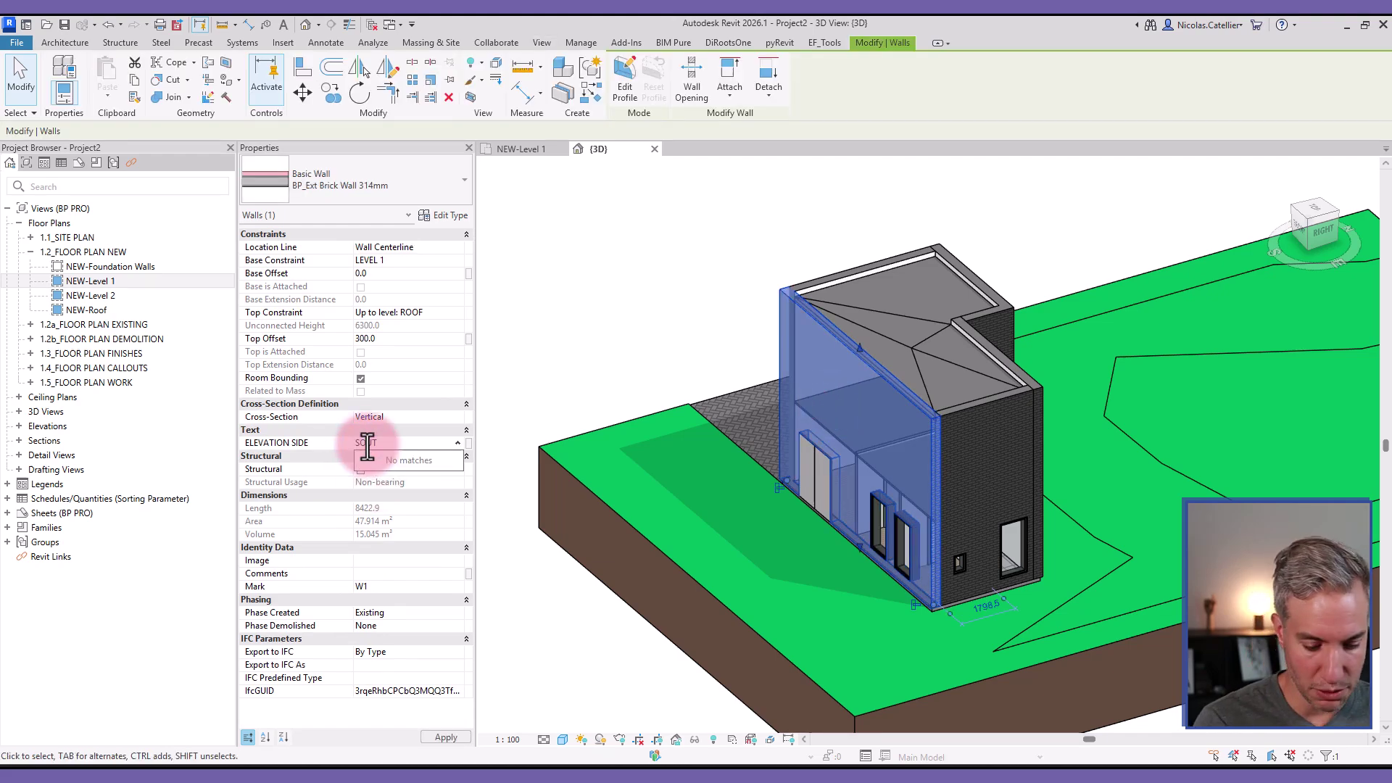
click(1021, 459)
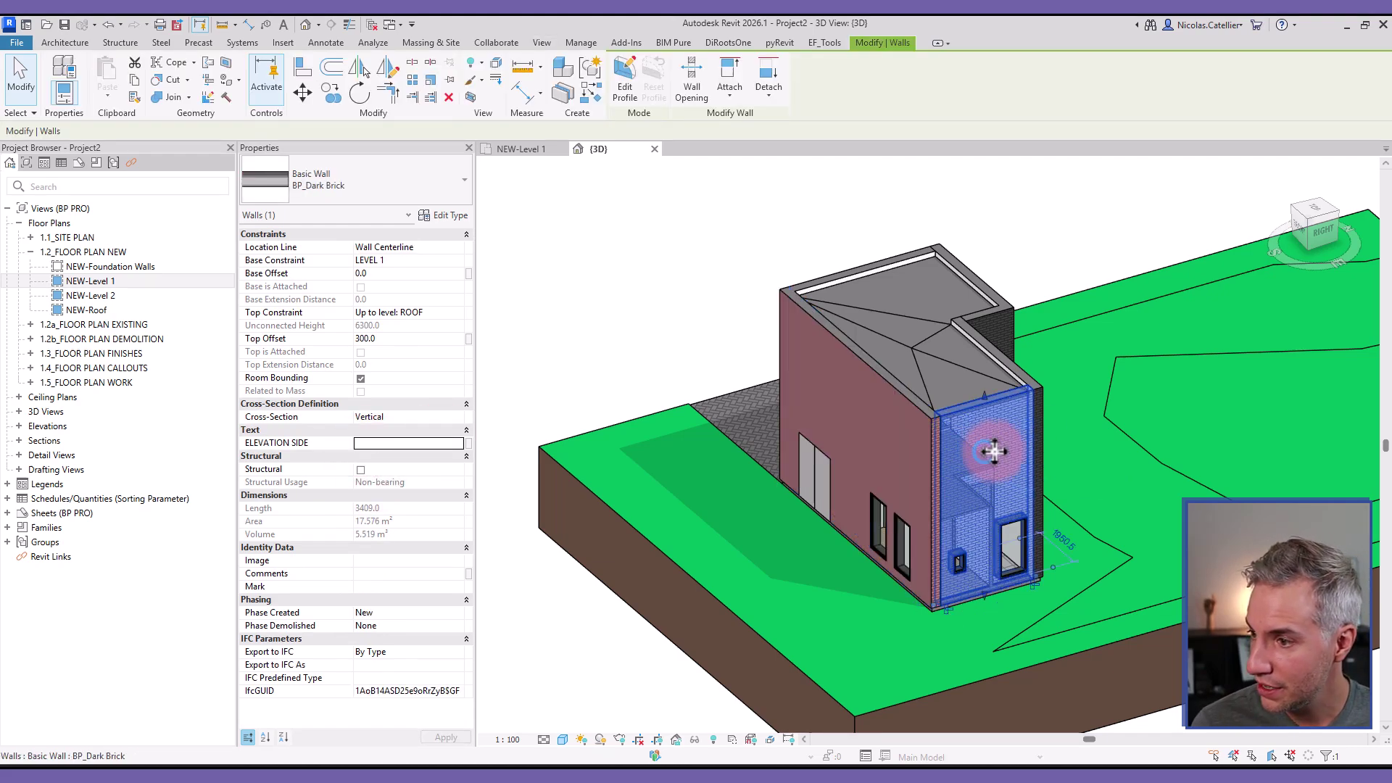
shift+middle_drag(1019, 458, 914, 403)
ctrl+click(902, 326)
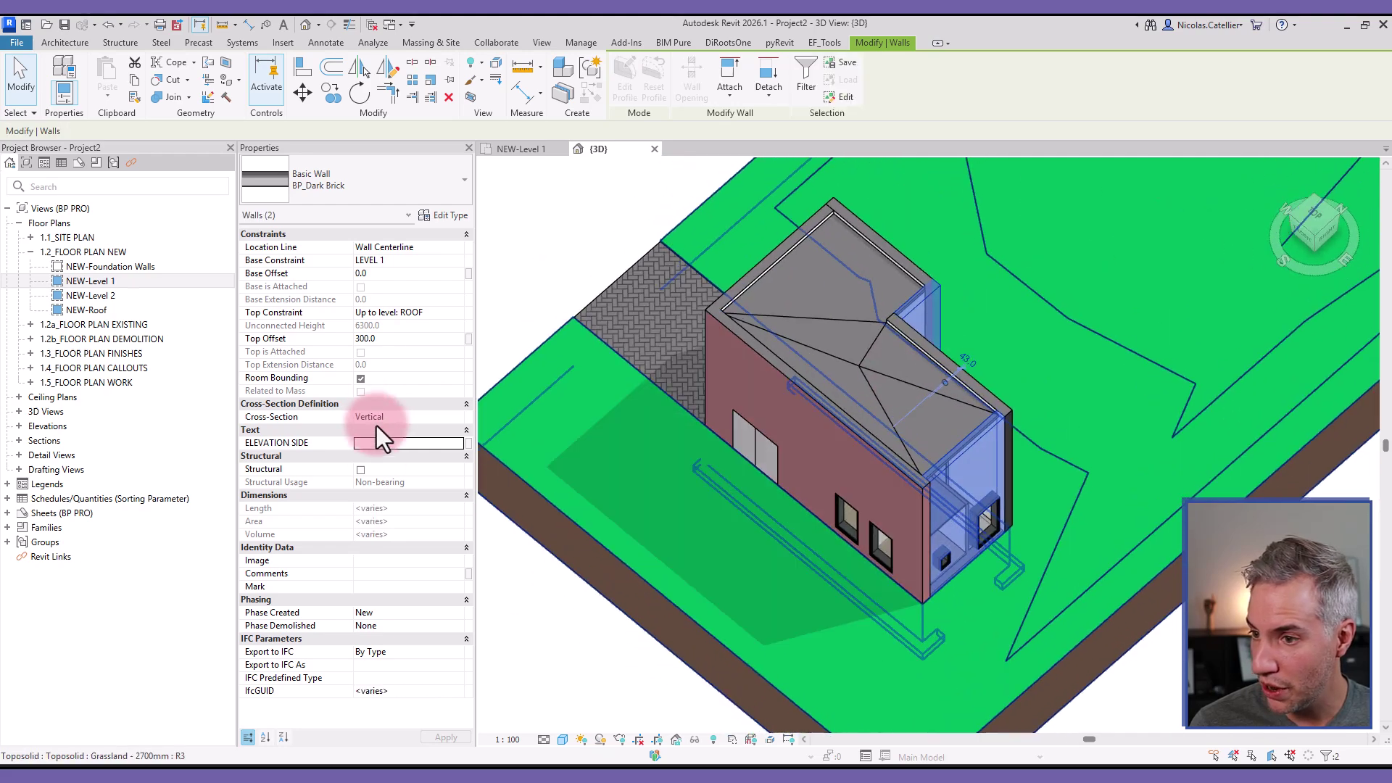
click(377, 443)
text(EAST)
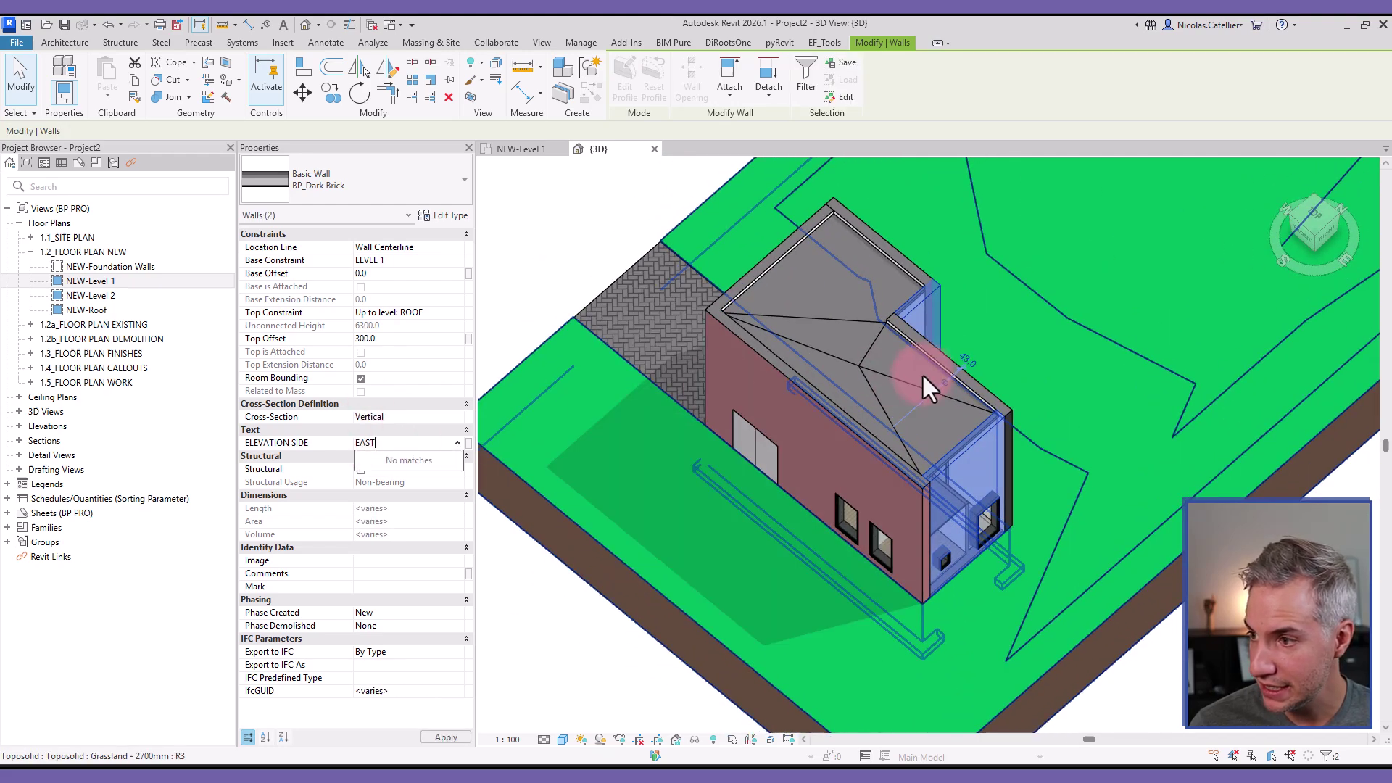
Step: Tag two far-side walls NORTH and the remaining wall WEST
click(951, 361)
shift+middle_drag(1055, 438, 864, 376)
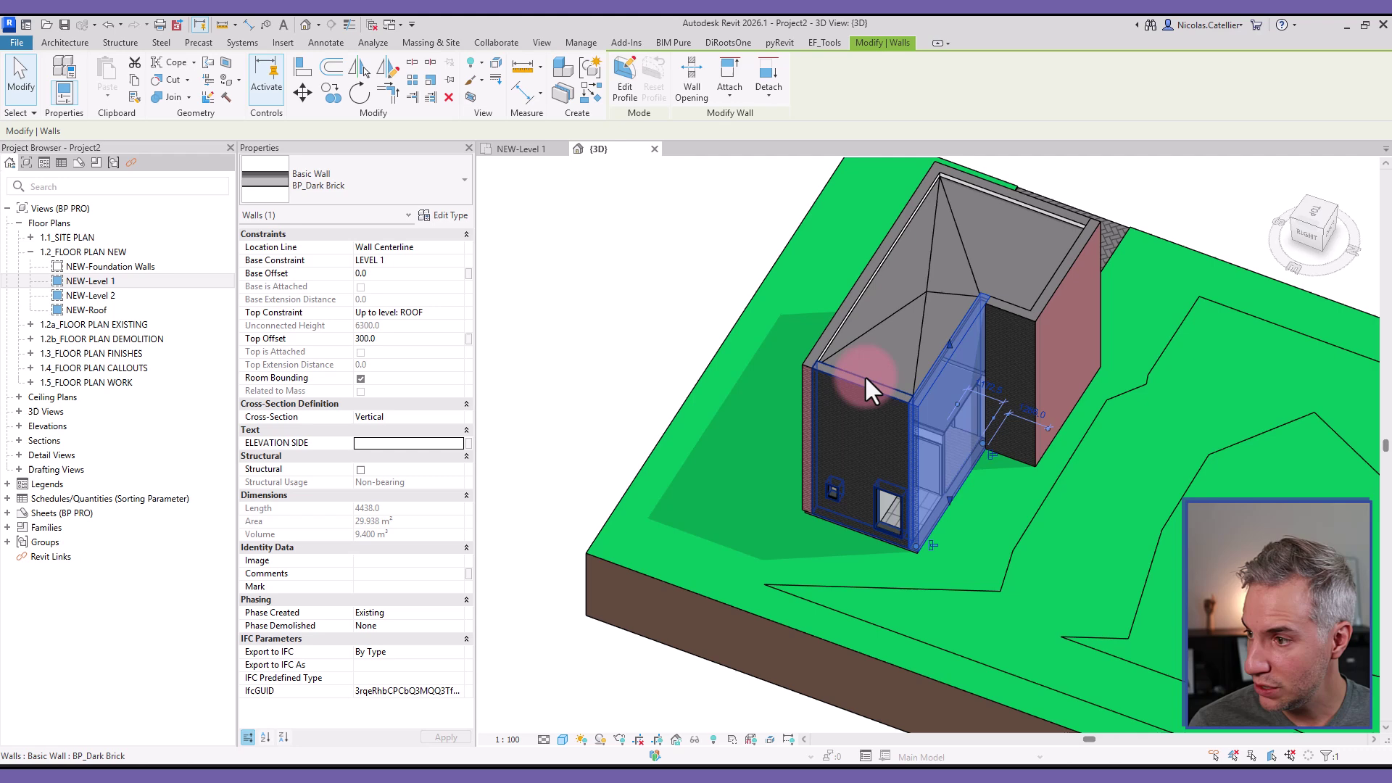
ctrl+click(1047, 328)
click(430, 439)
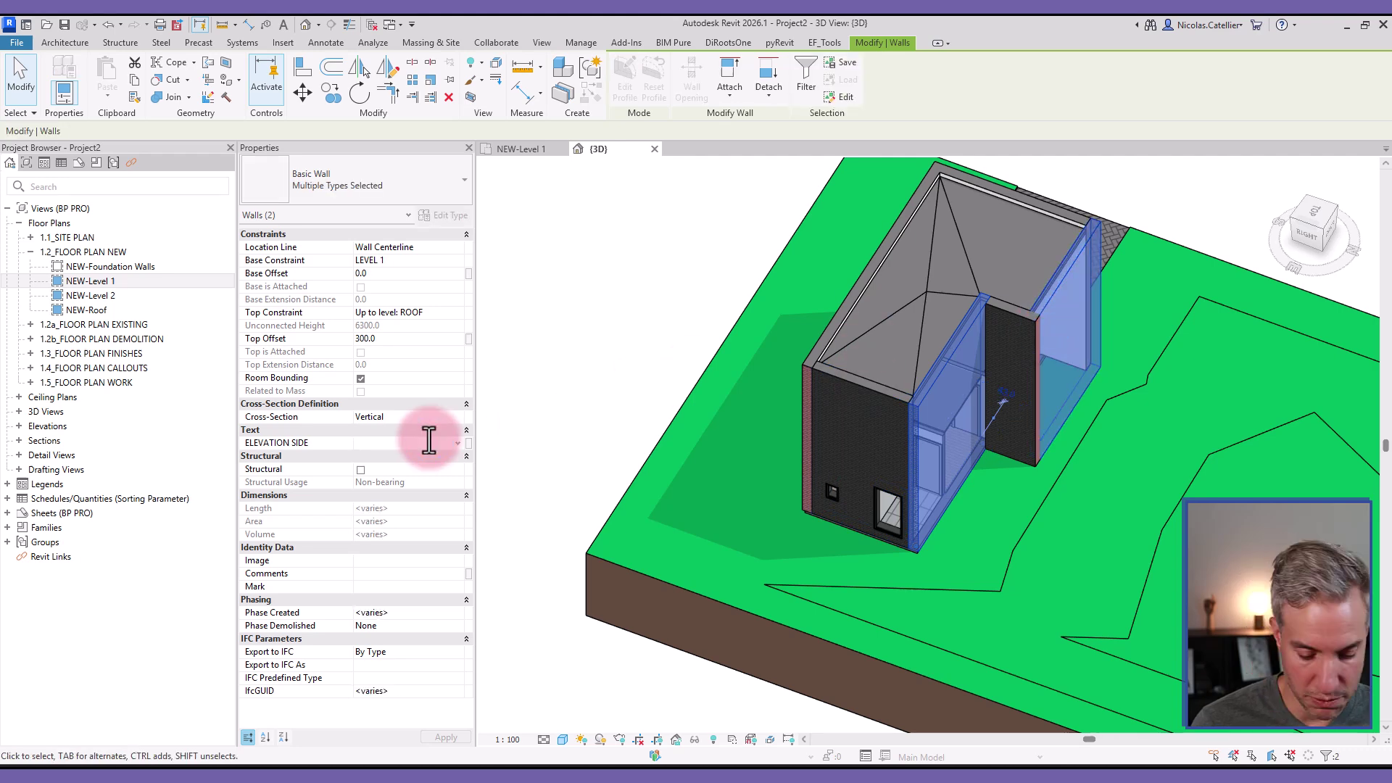
text(NORTH)
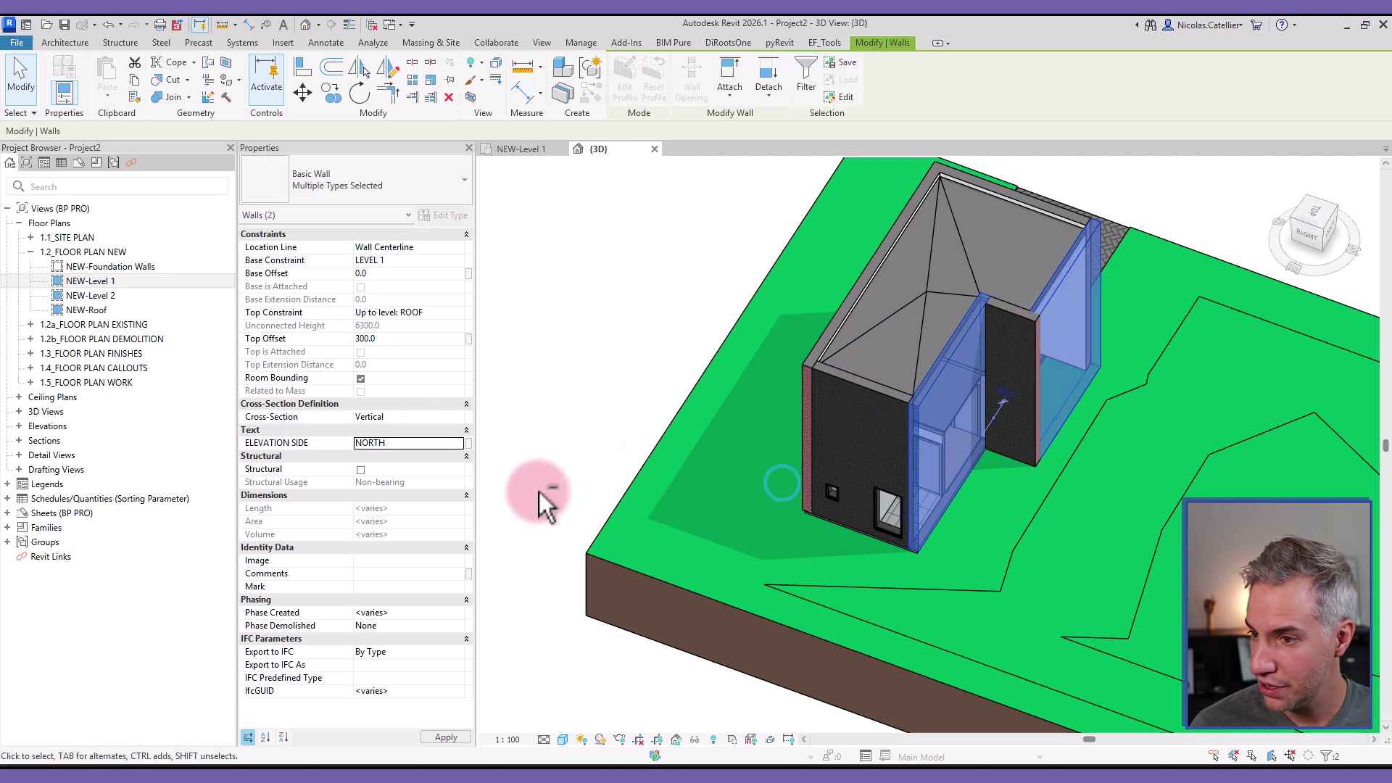
shift+middle_drag(538, 498, 1006, 425)
click(903, 436)
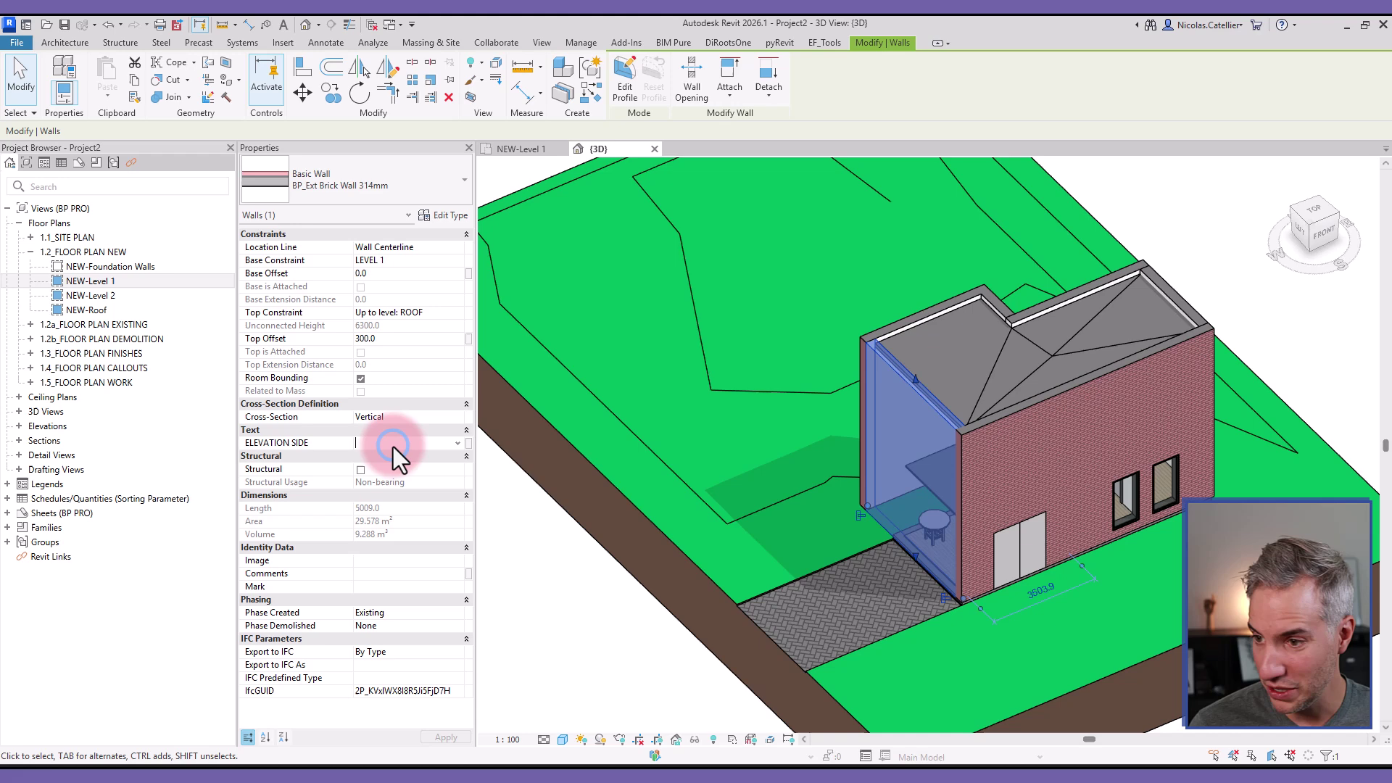
text(WEST)
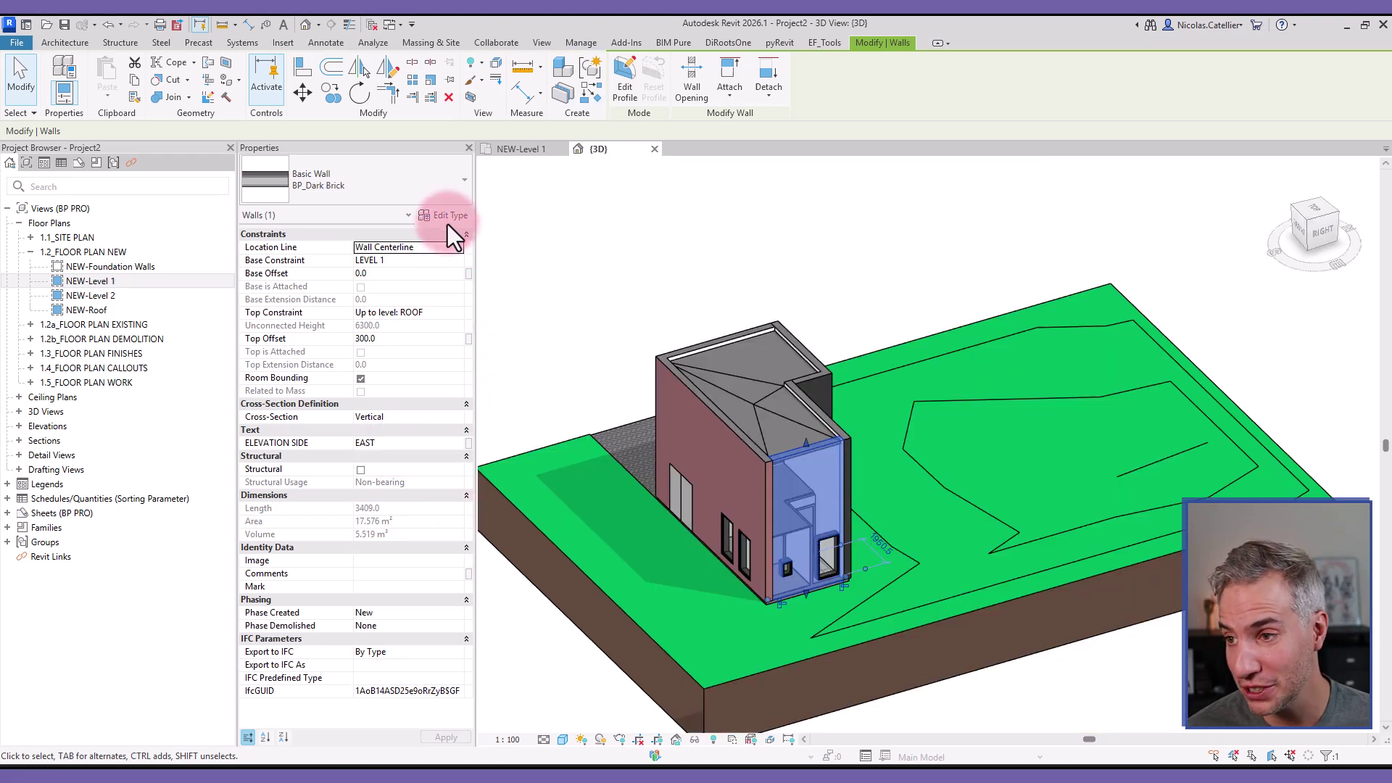
Step: Inspect the first wall type's layer structure and its exterior finish material
click(448, 217)
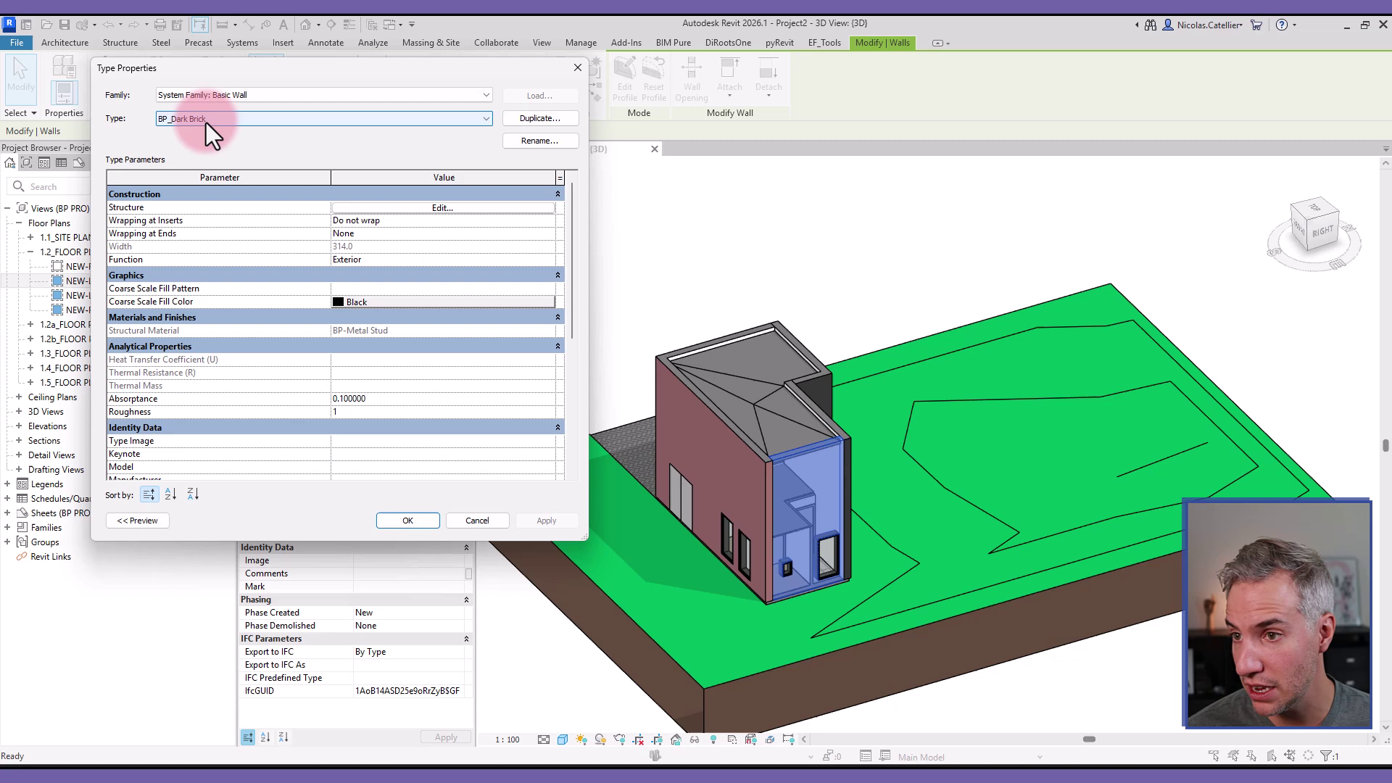
click(377, 208)
click(333, 203)
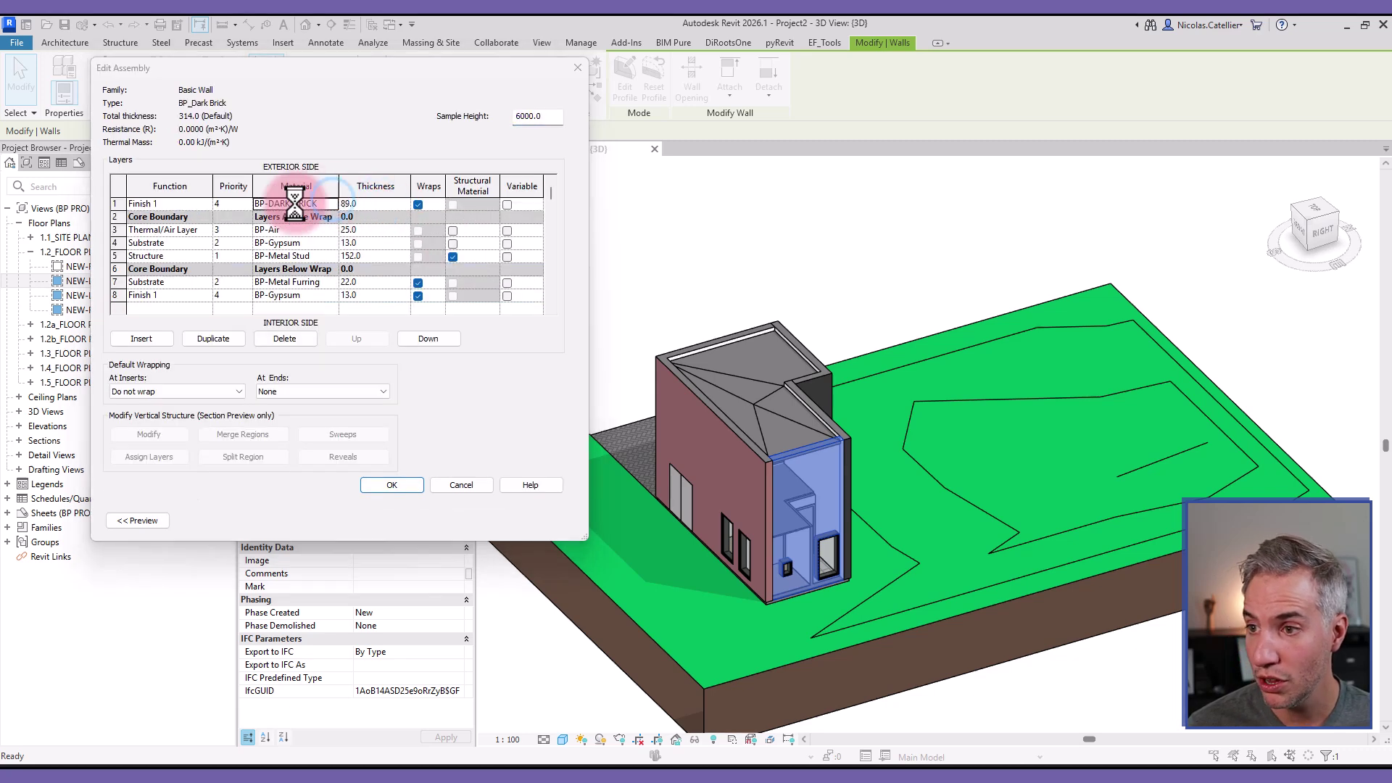
click(333, 203)
key(Return)
key(Return)
key(Return)
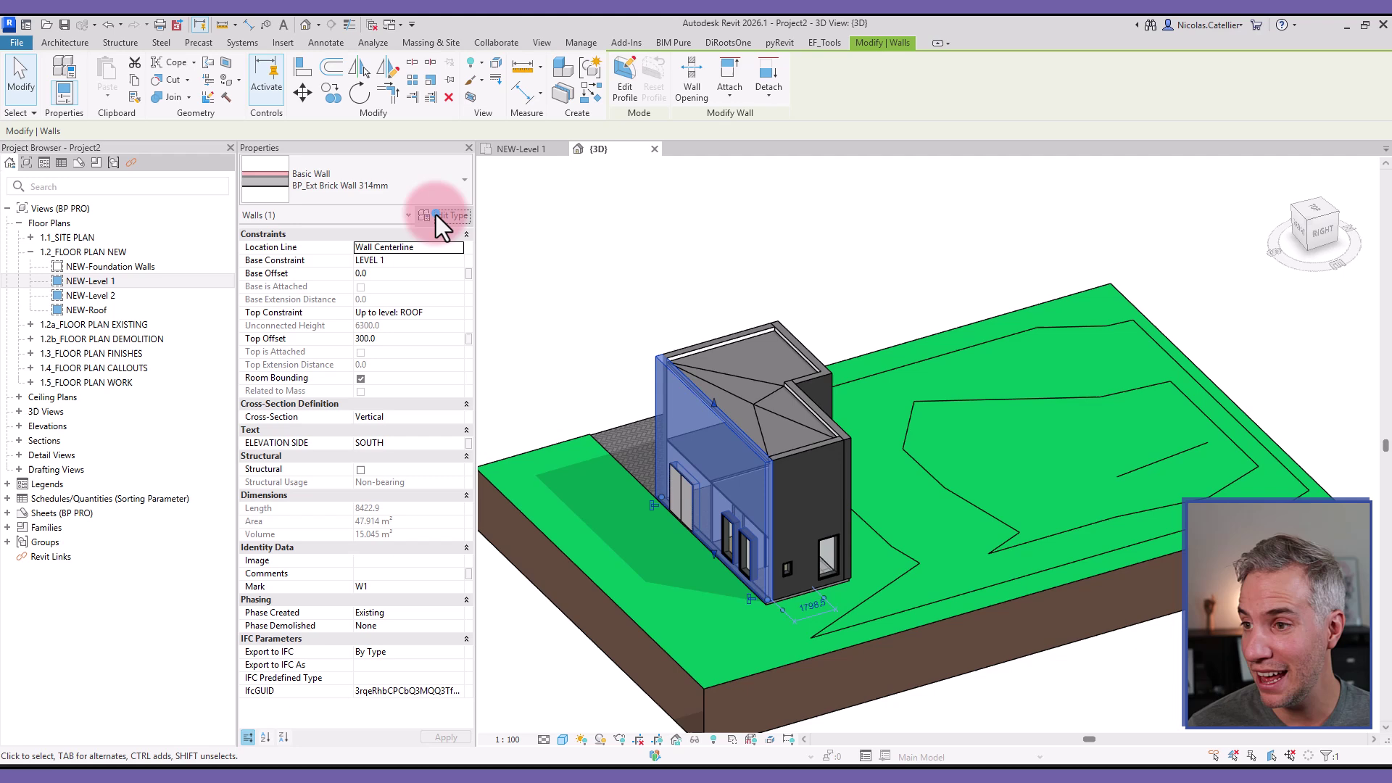
Step: Inspect the other wall type's layer structure, then clear the wall selection
click(436, 216)
click(409, 212)
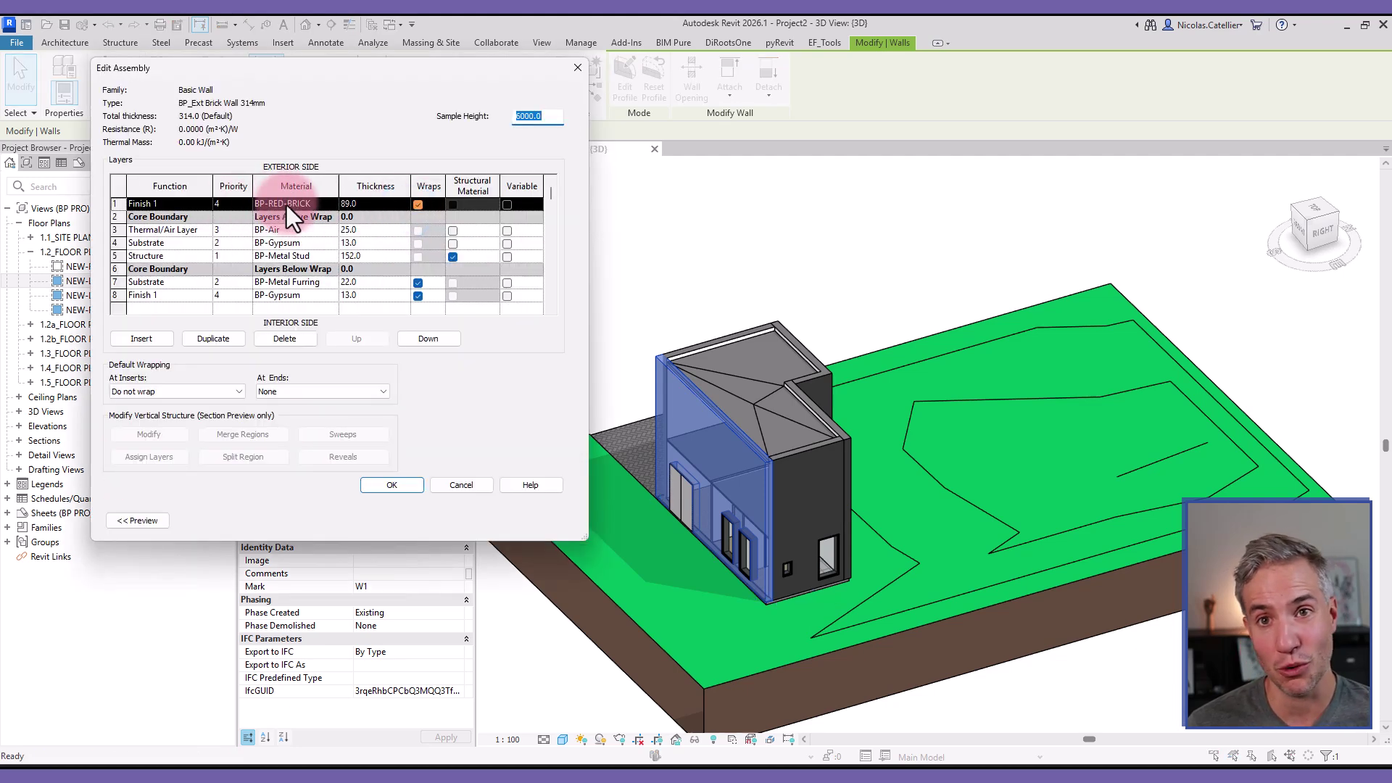
key(Return)
key(Return)
click(719, 272)
click(542, 45)
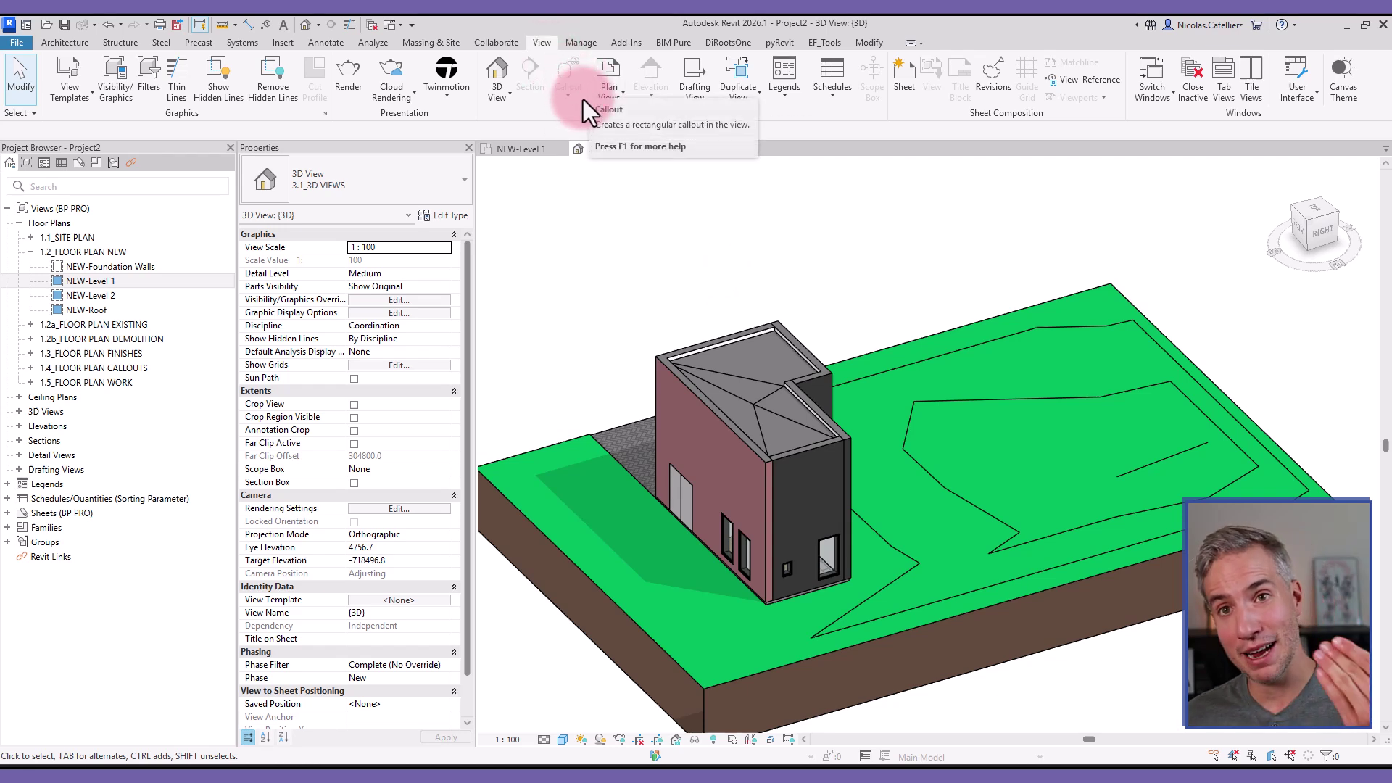
Step: Create a new Material Takeoff for the Walls category
click(741, 74)
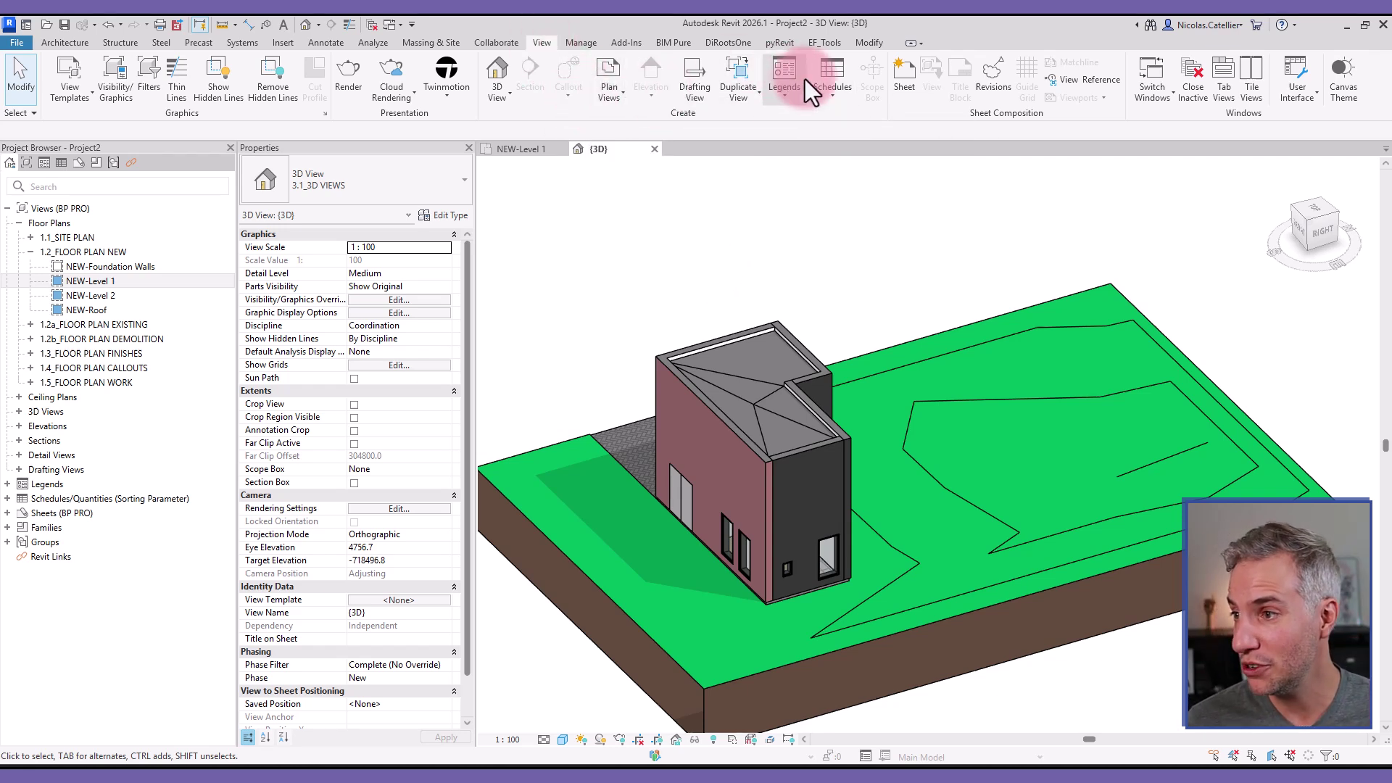
click(820, 91)
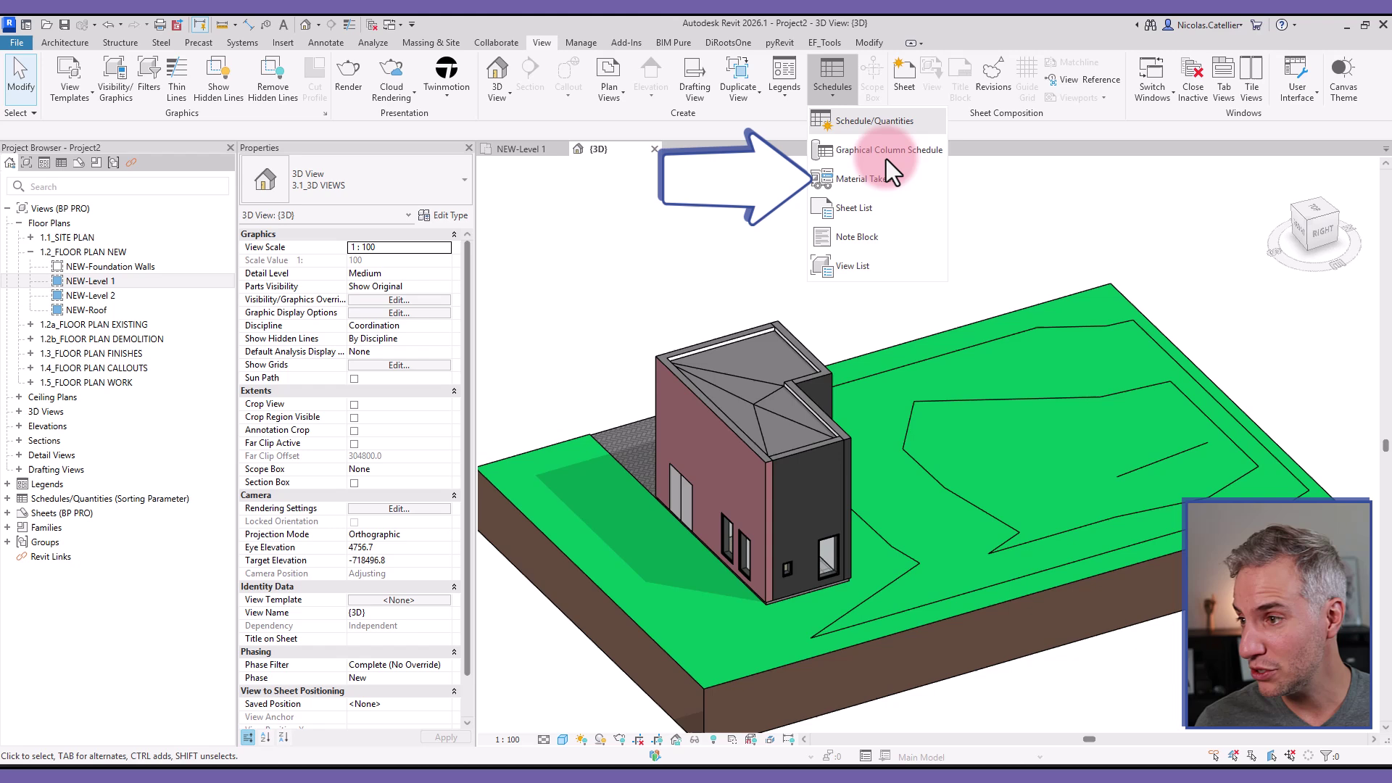
click(876, 184)
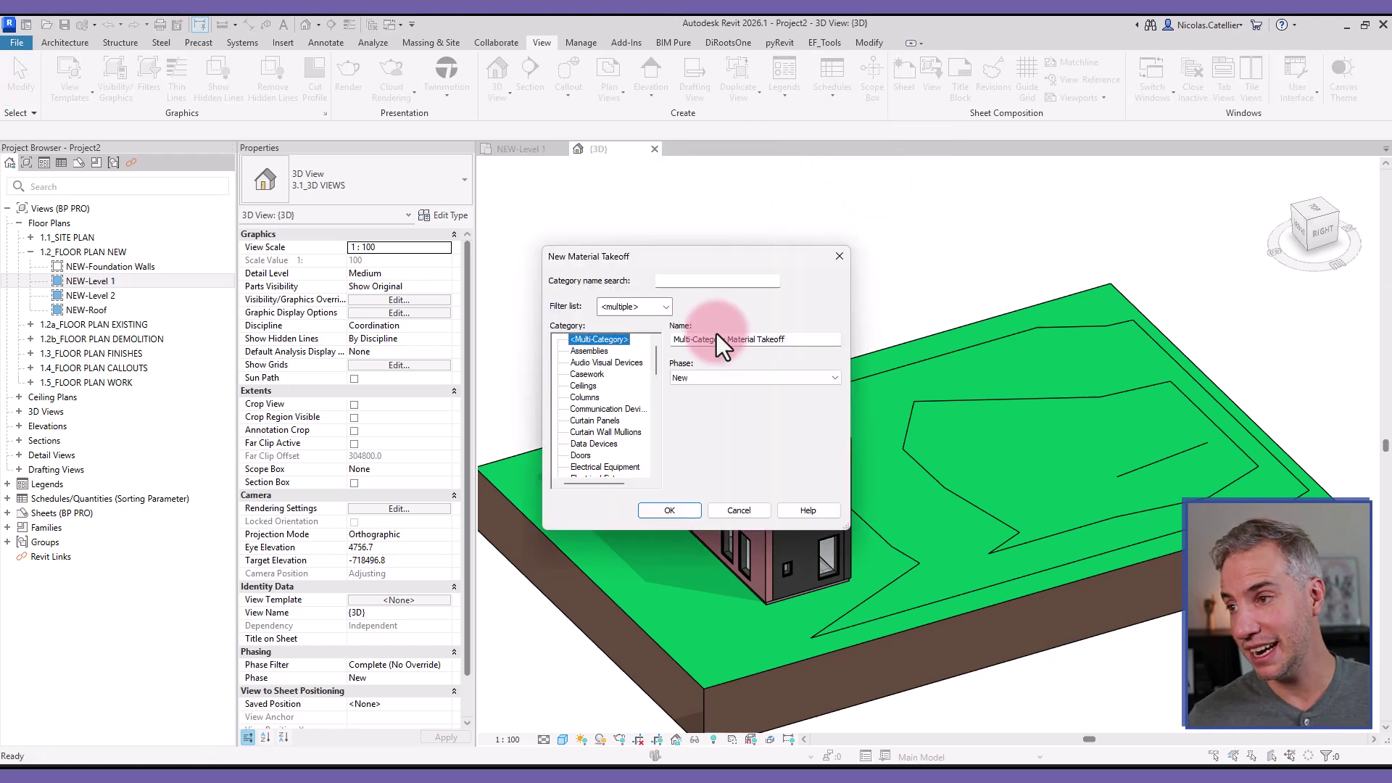
click(586, 397)
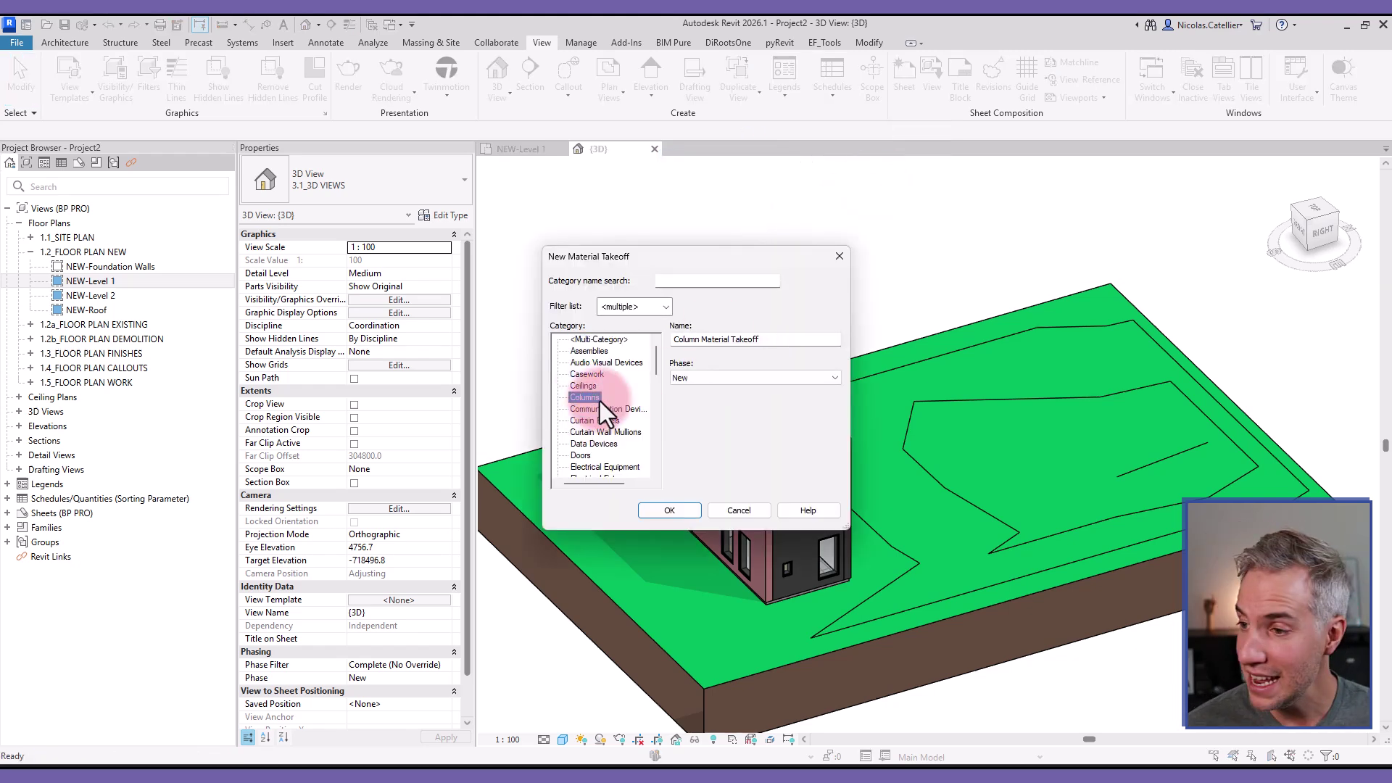
key(w)
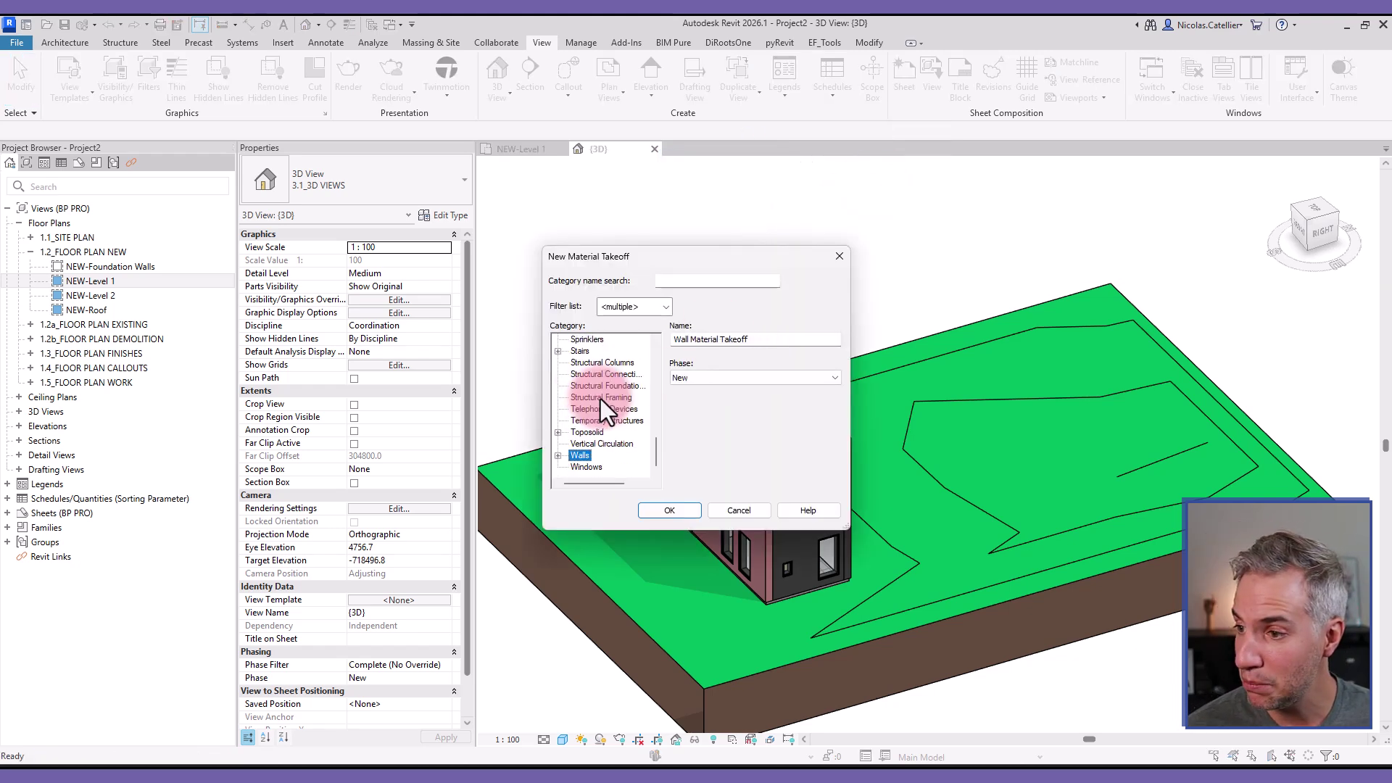
click(667, 511)
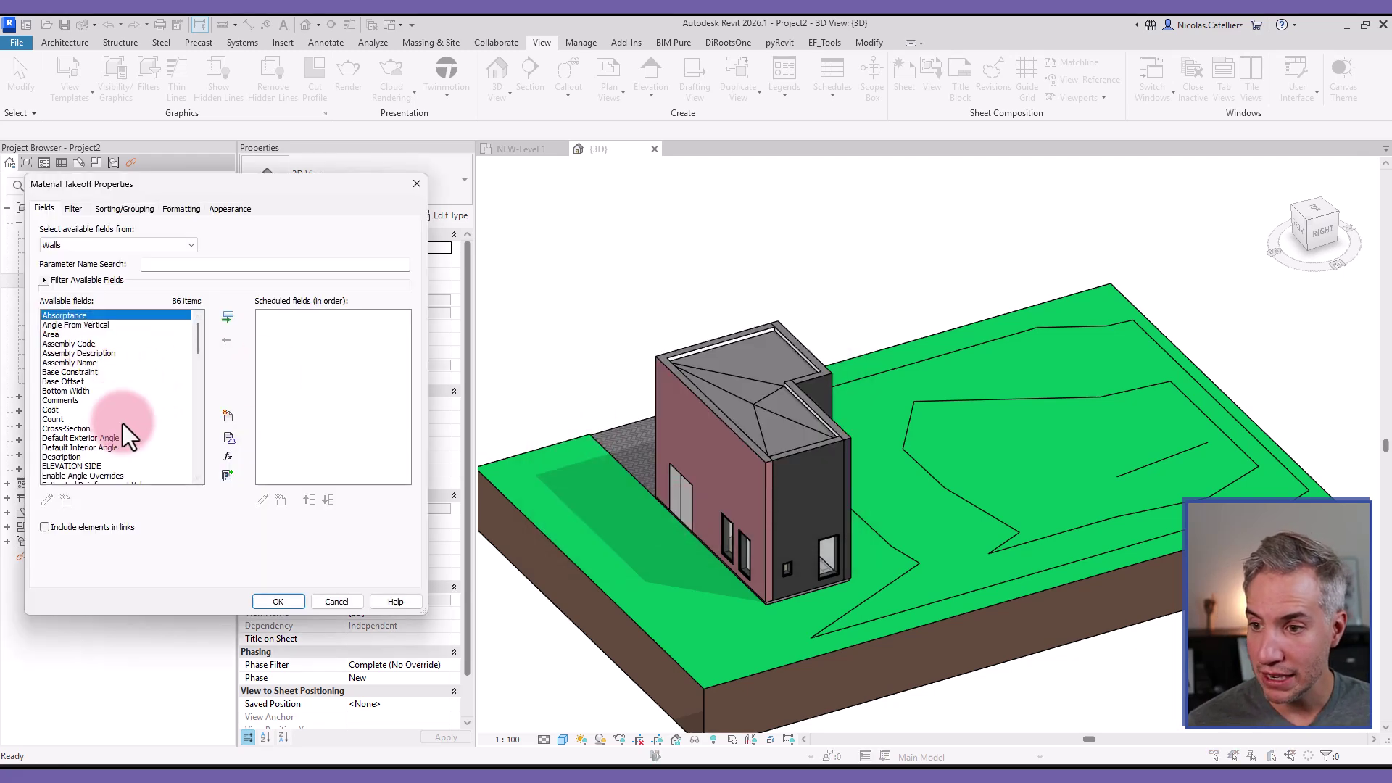
Step: Add ELEVATION SIDE, Material: Name, Material: Area and Material: Cost to the scheduled fields
click(89, 466)
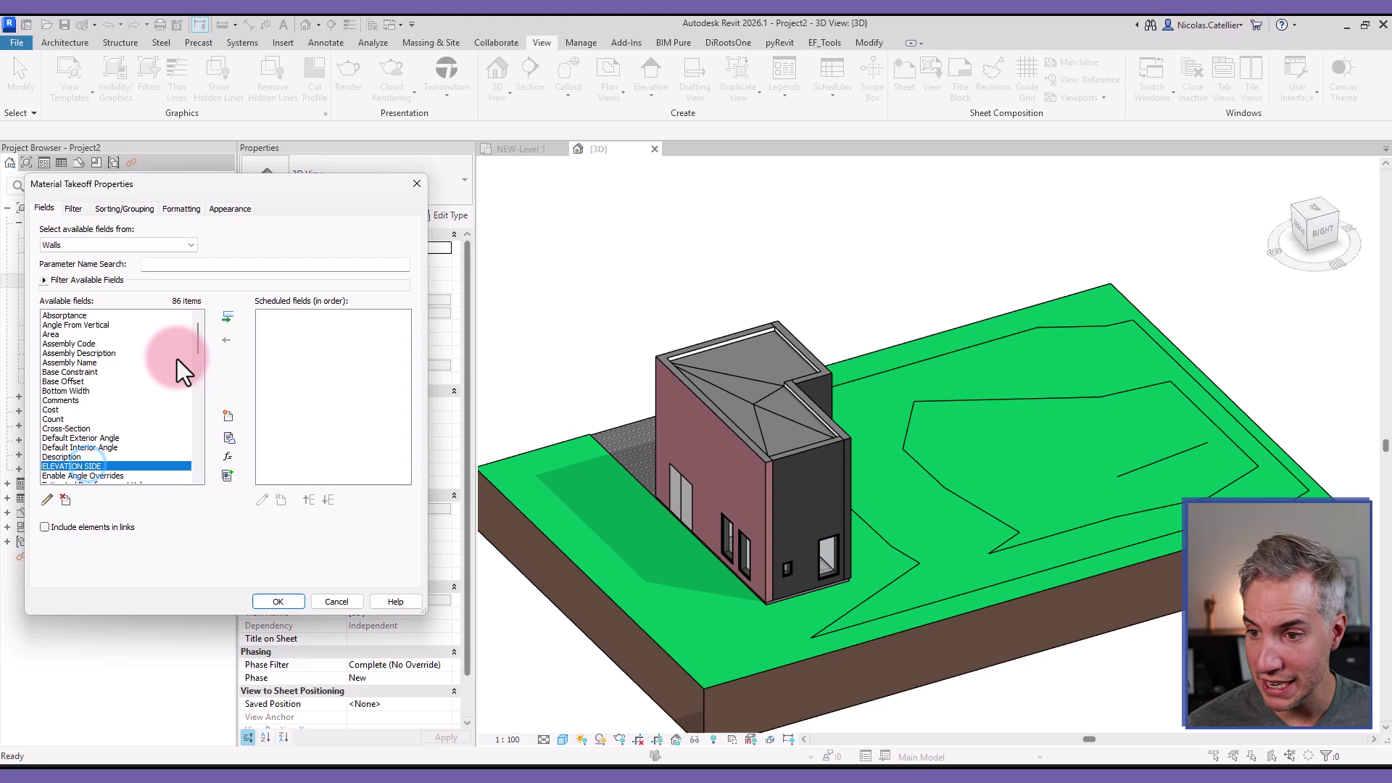
click(228, 317)
scroll(165, 381, down, 10)
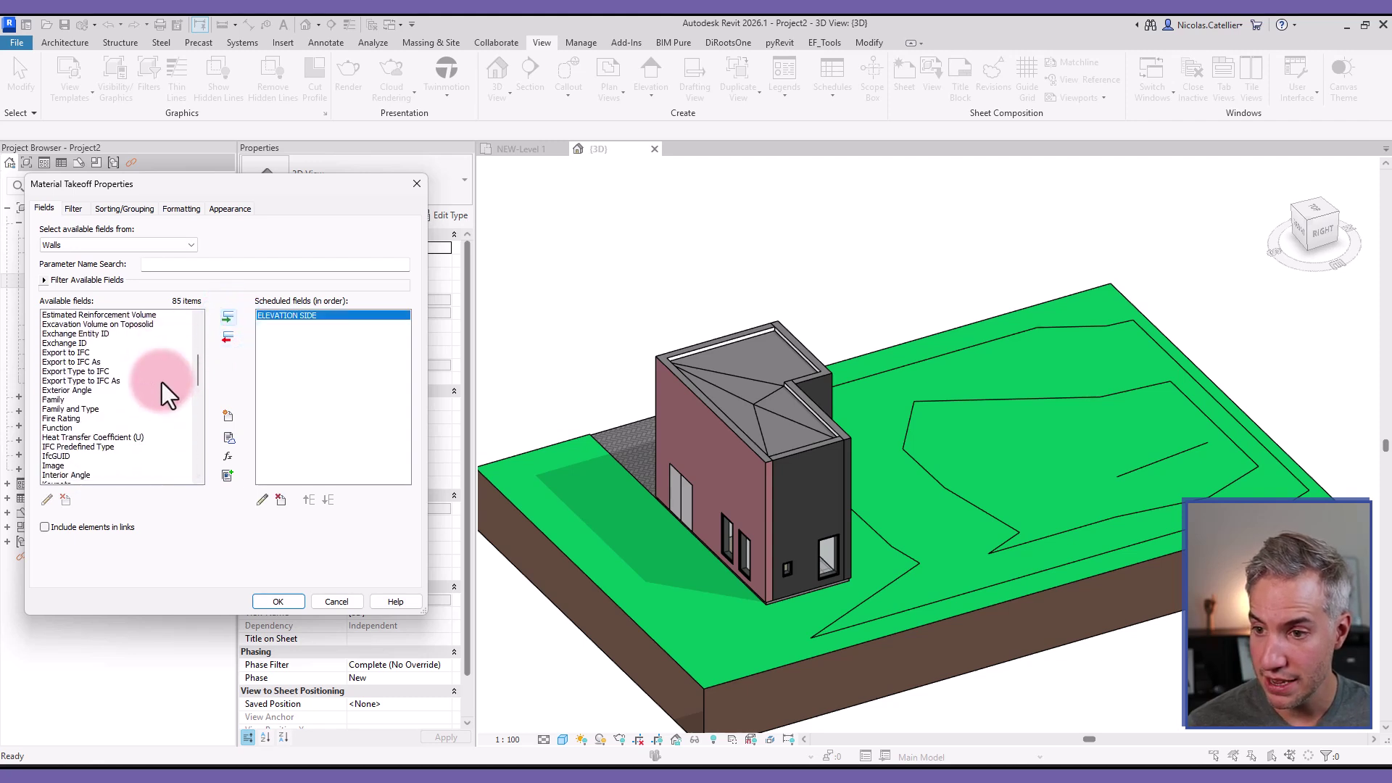
scroll(63, 424, down, 2)
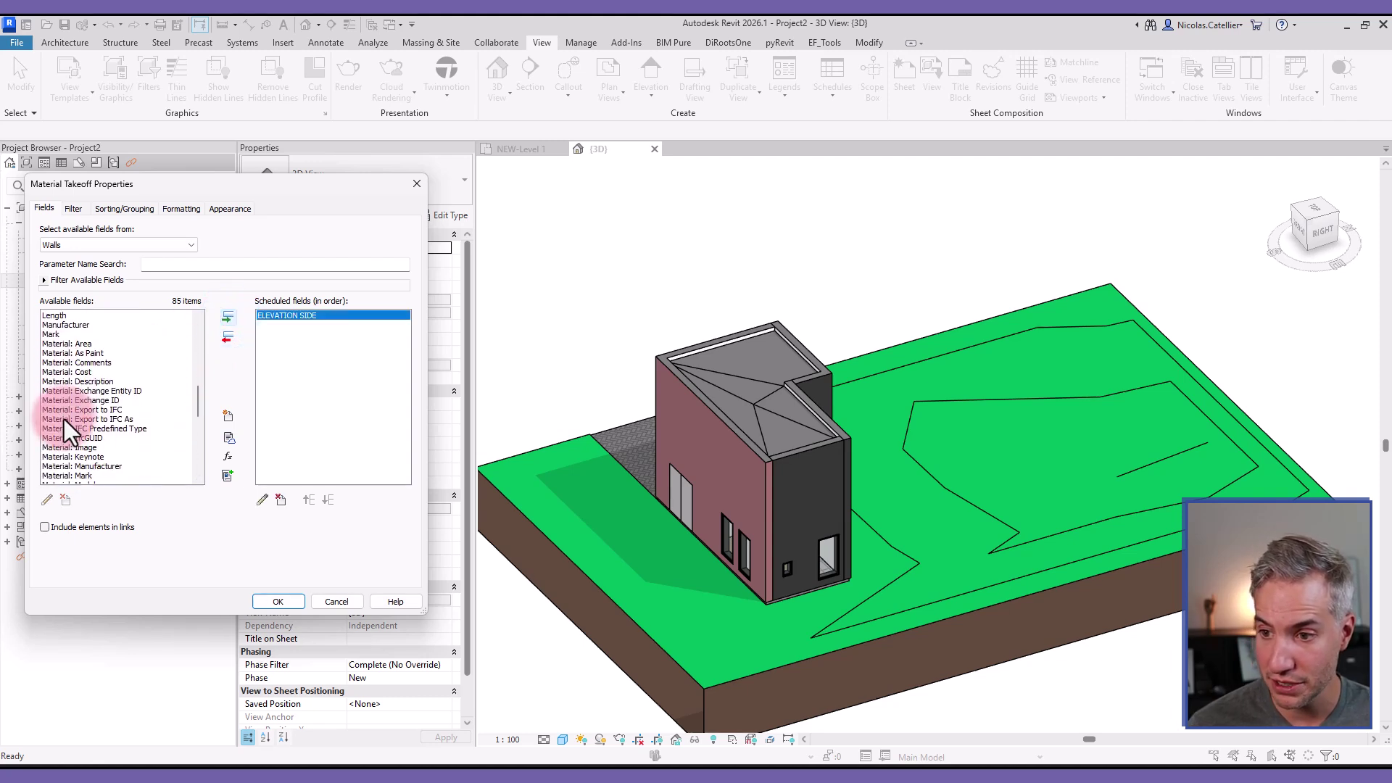
scroll(106, 455, down, 1)
click(84, 466)
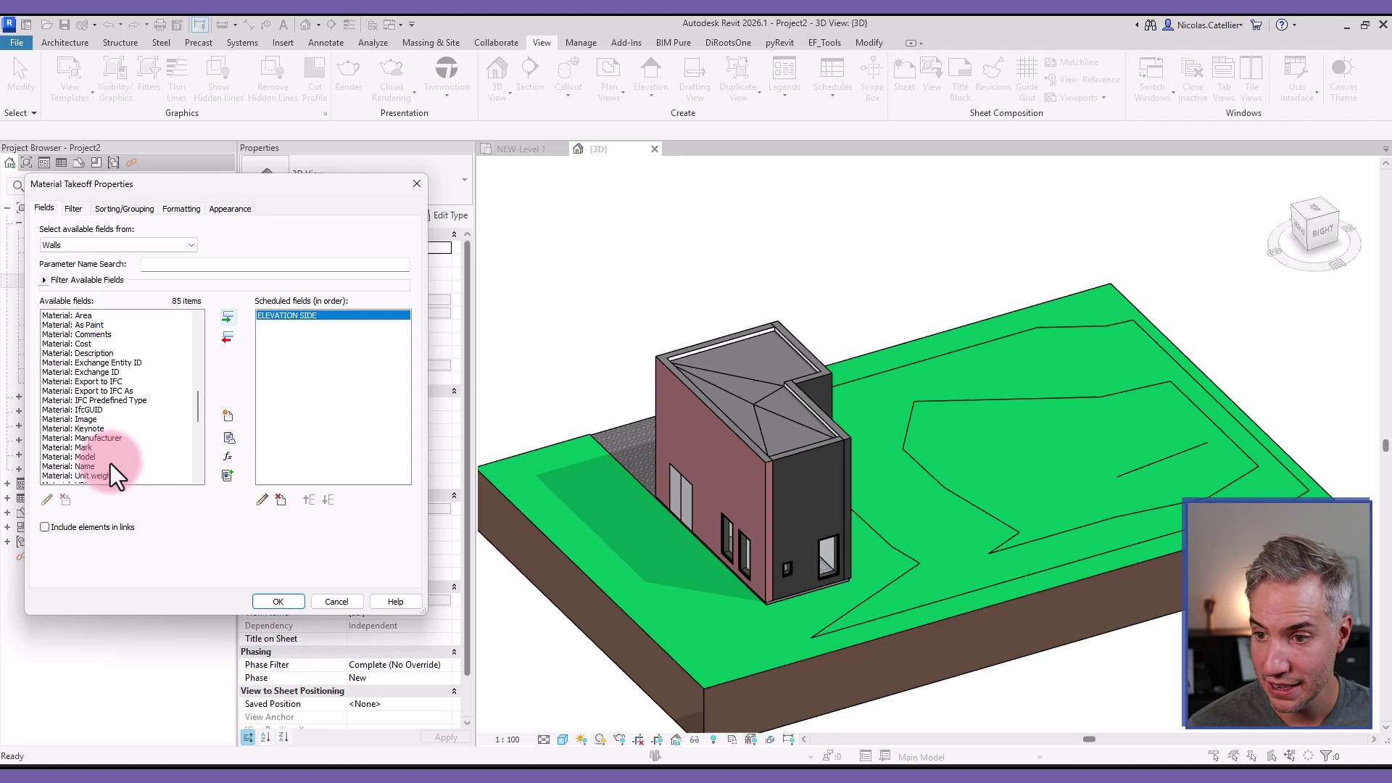
click(225, 317)
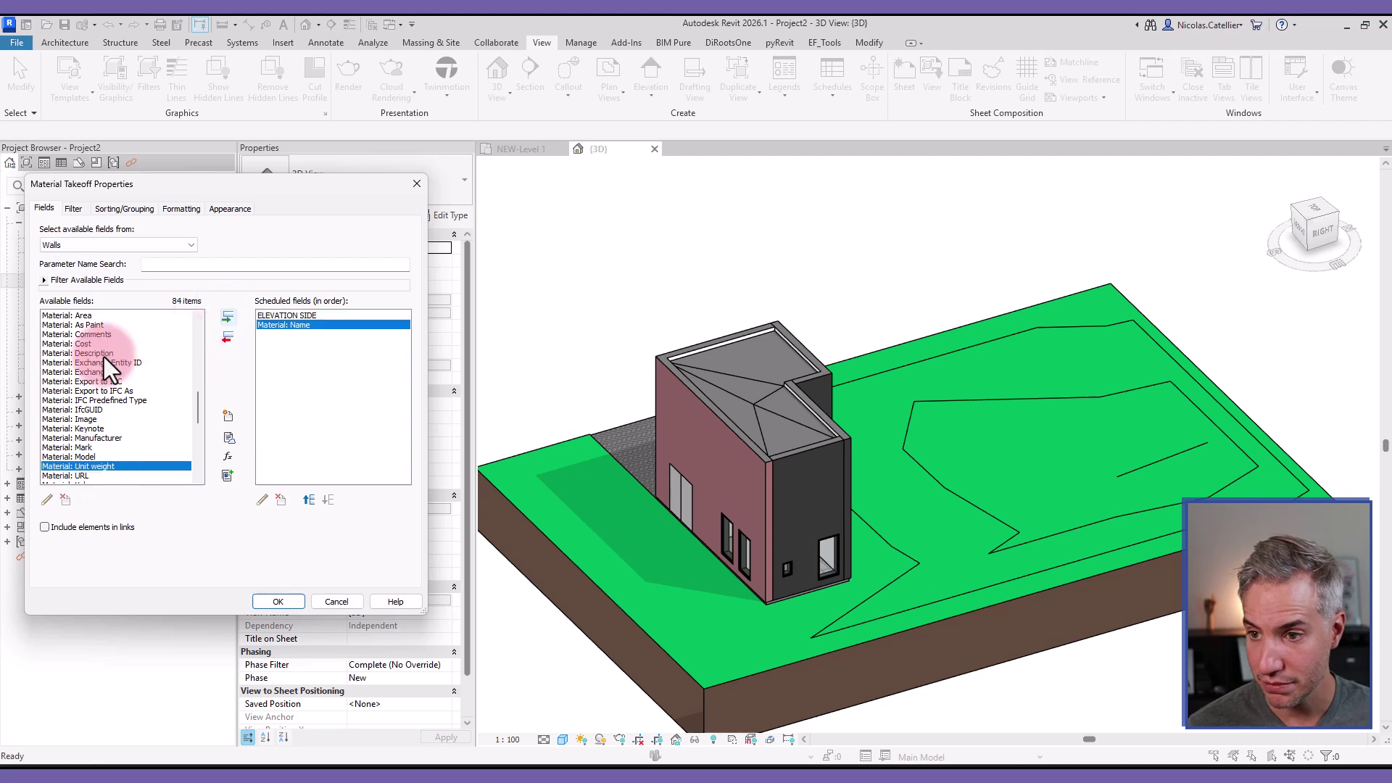
scroll(101, 357, up, 1)
click(107, 343)
click(225, 316)
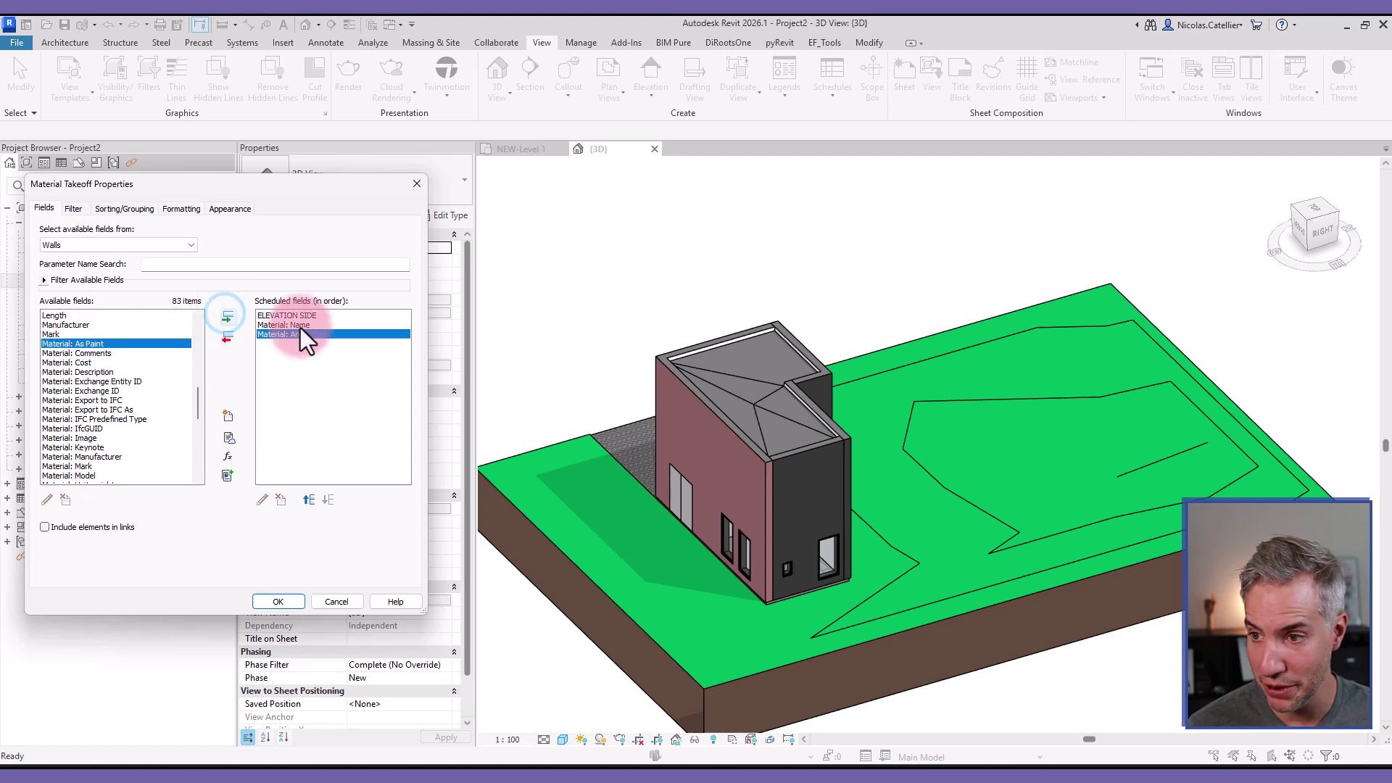
scroll(185, 397, down, 1)
click(95, 335)
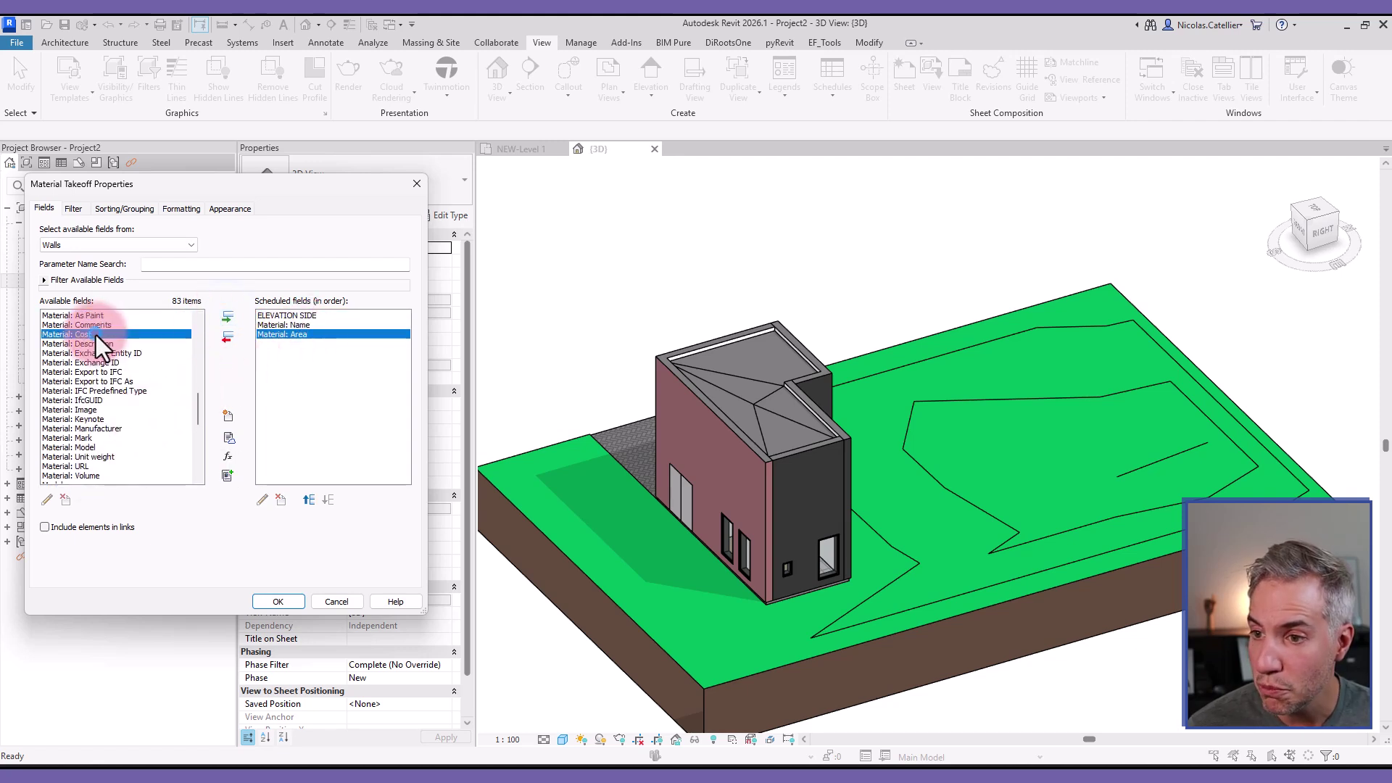
click(228, 317)
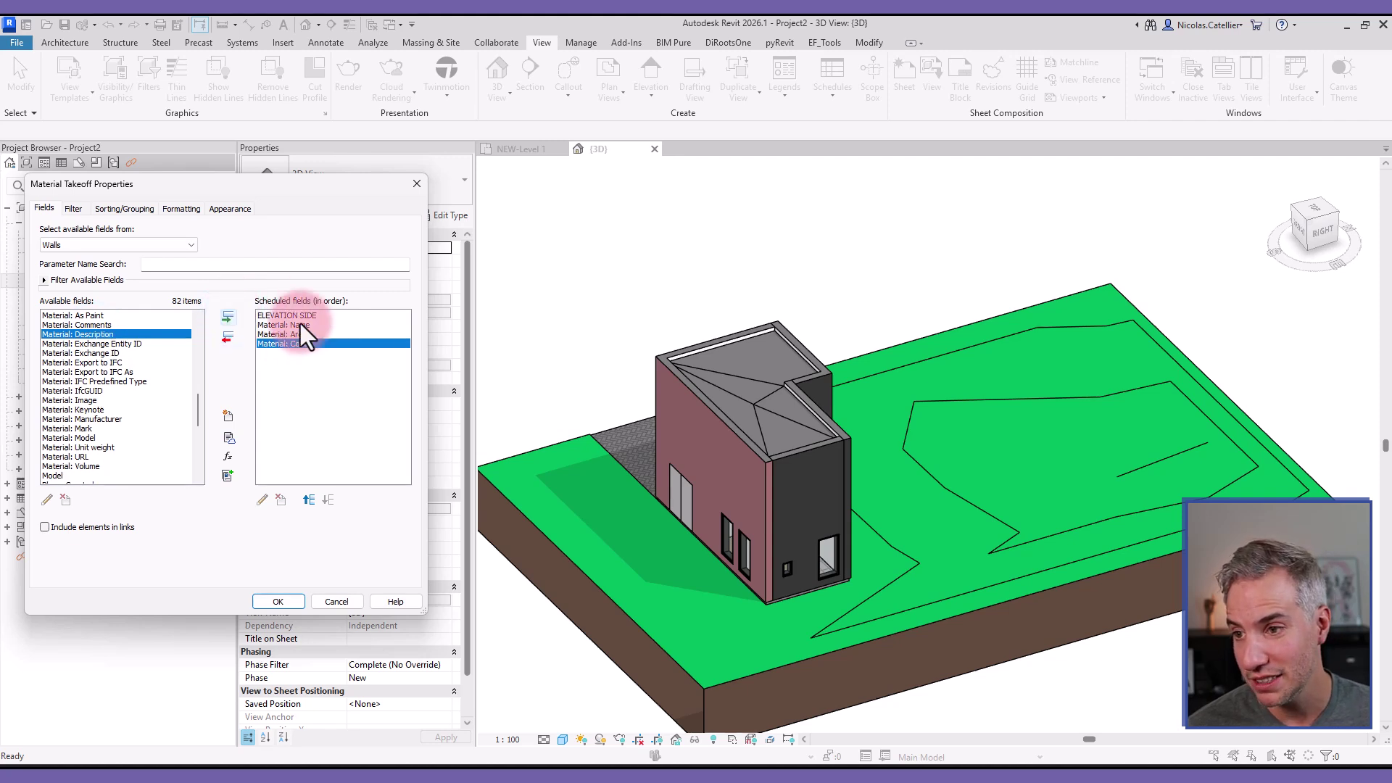
Step: Filter the takeoff to rows where ELEVATION SIDE has a value
click(74, 208)
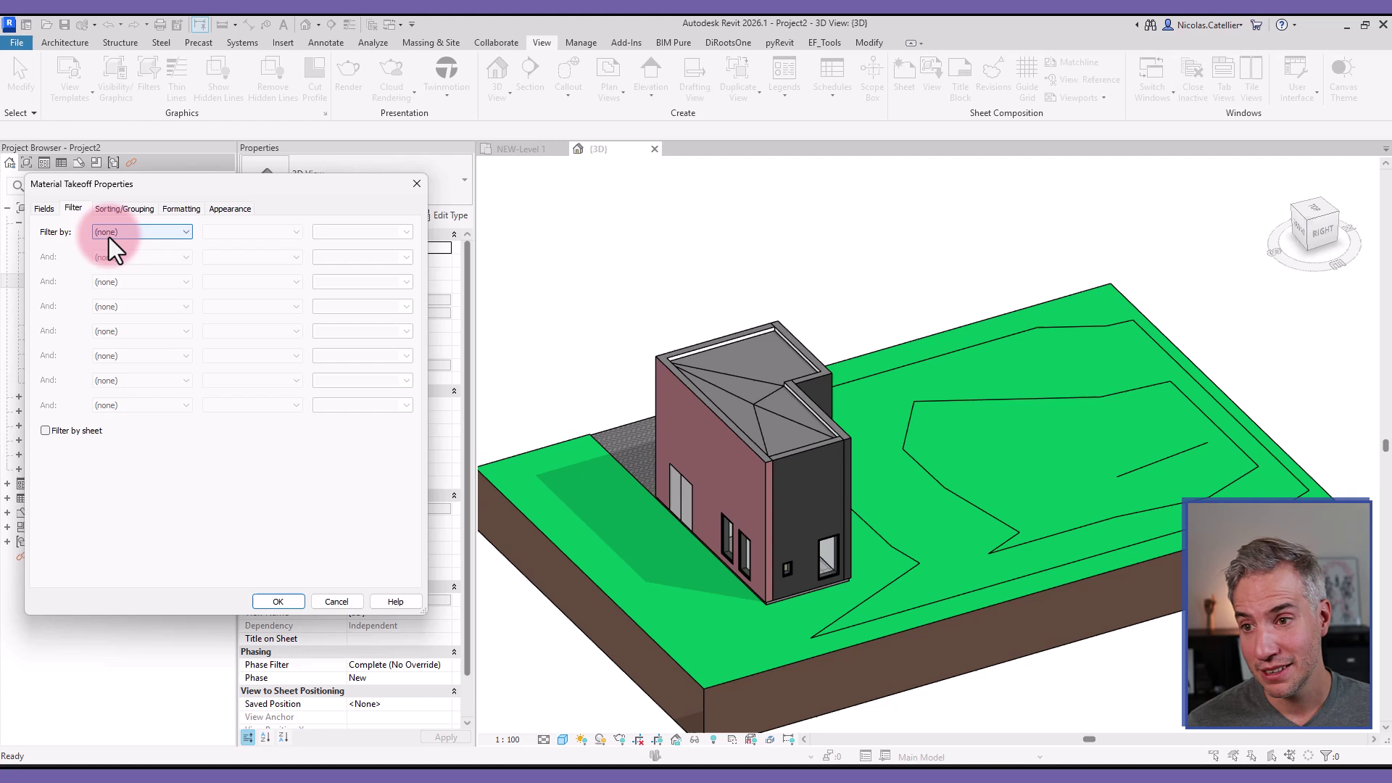
click(108, 233)
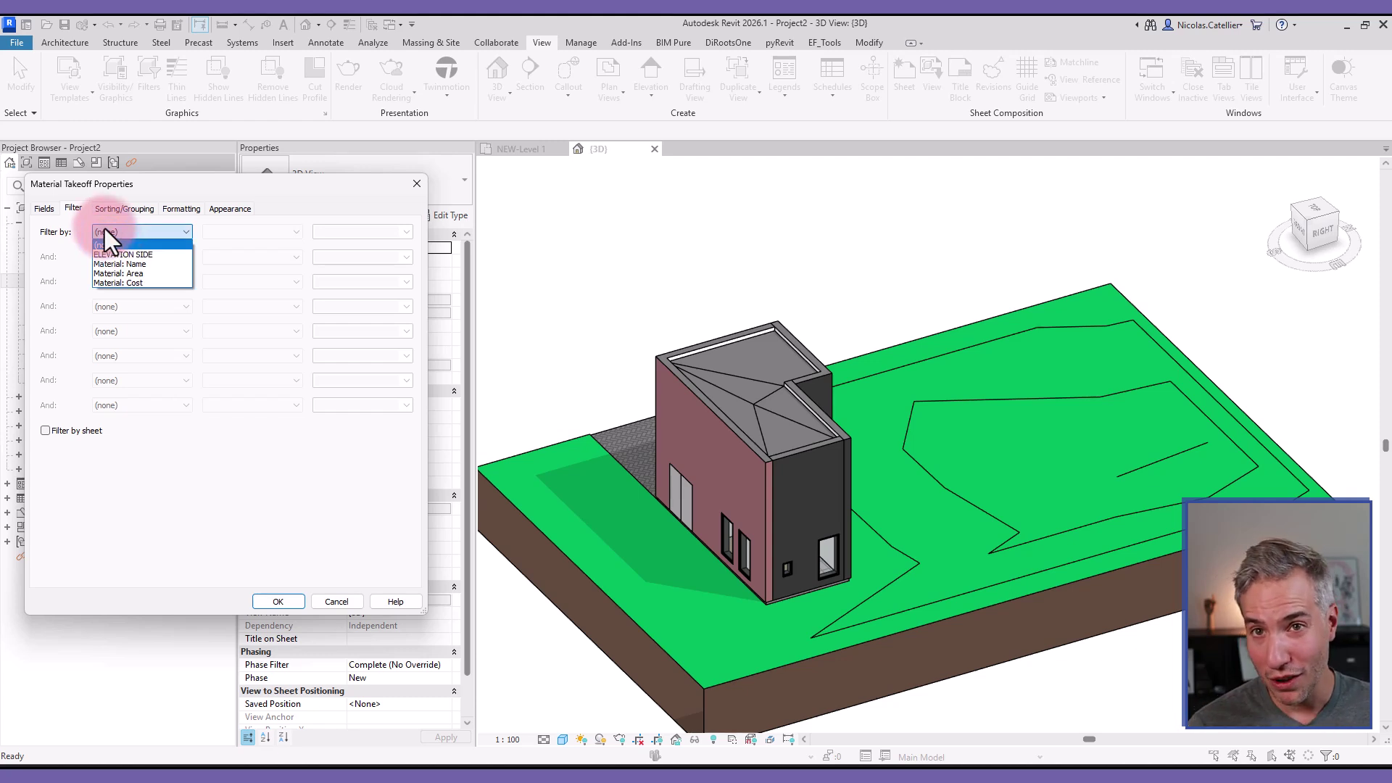
click(120, 254)
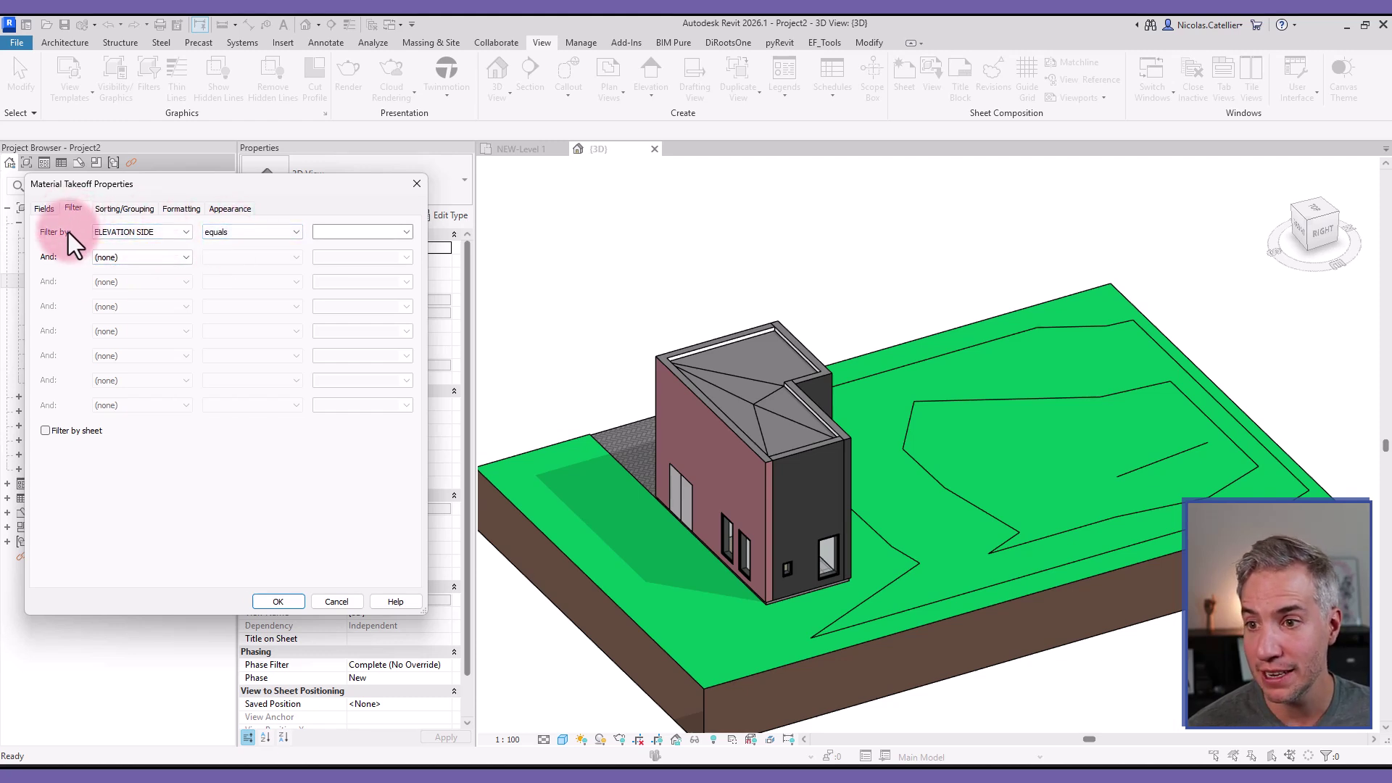
click(229, 232)
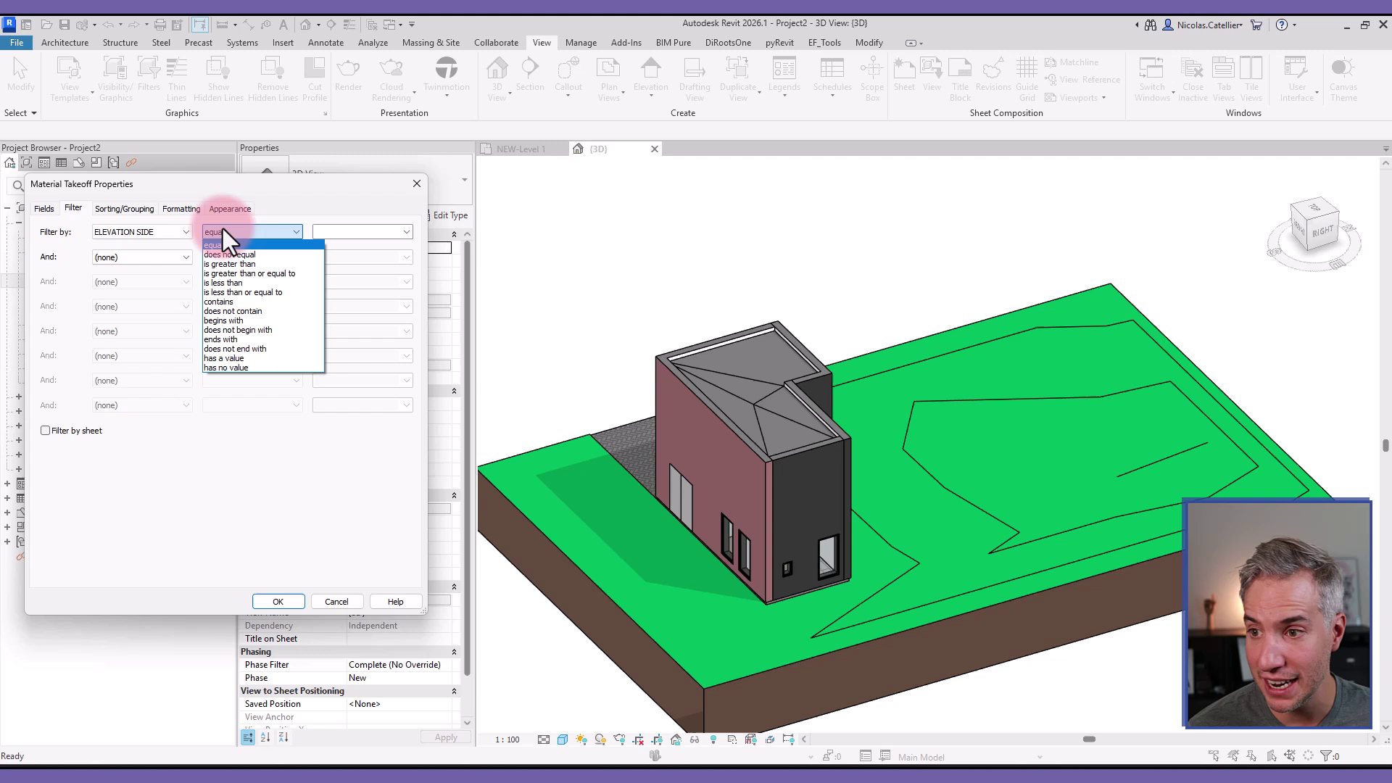
click(263, 359)
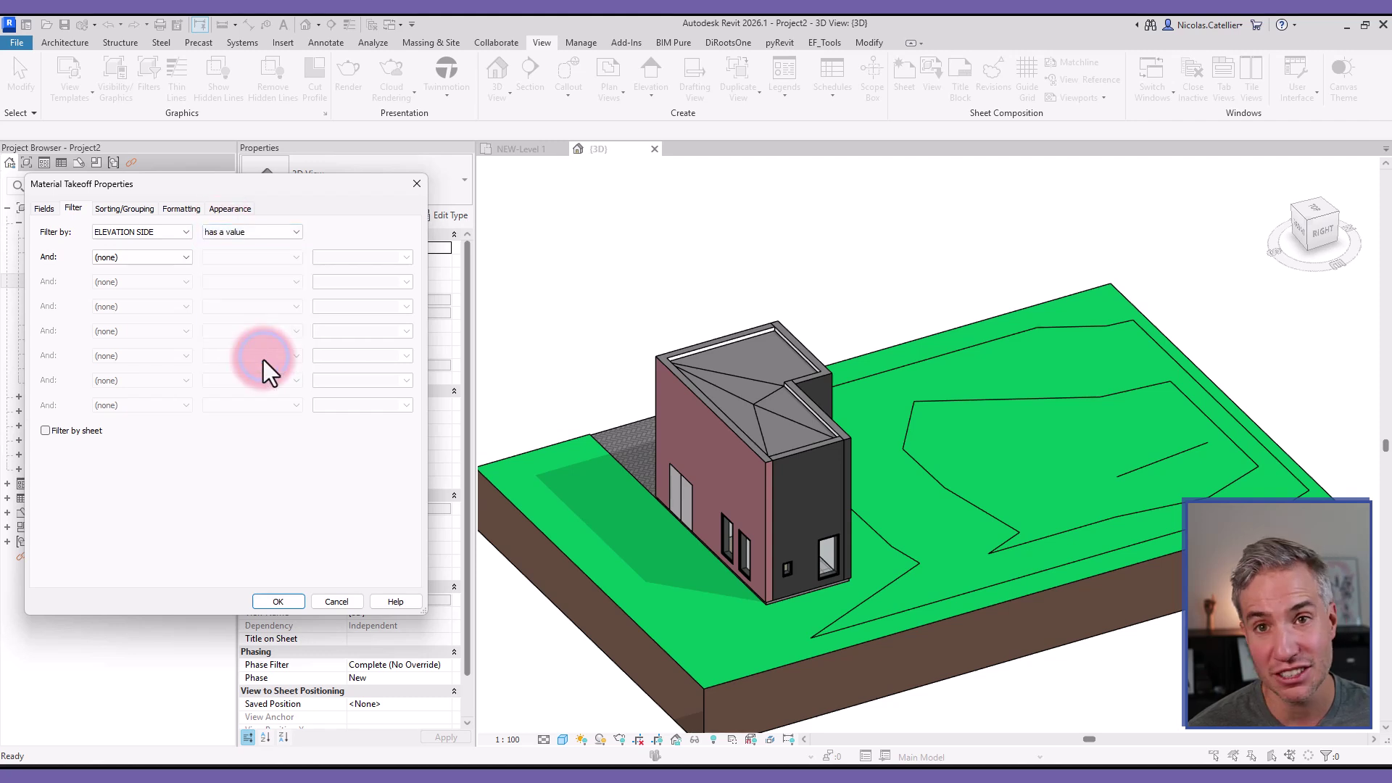
Step: Add a second filter requiring Material: Name to contain BRICK
click(154, 258)
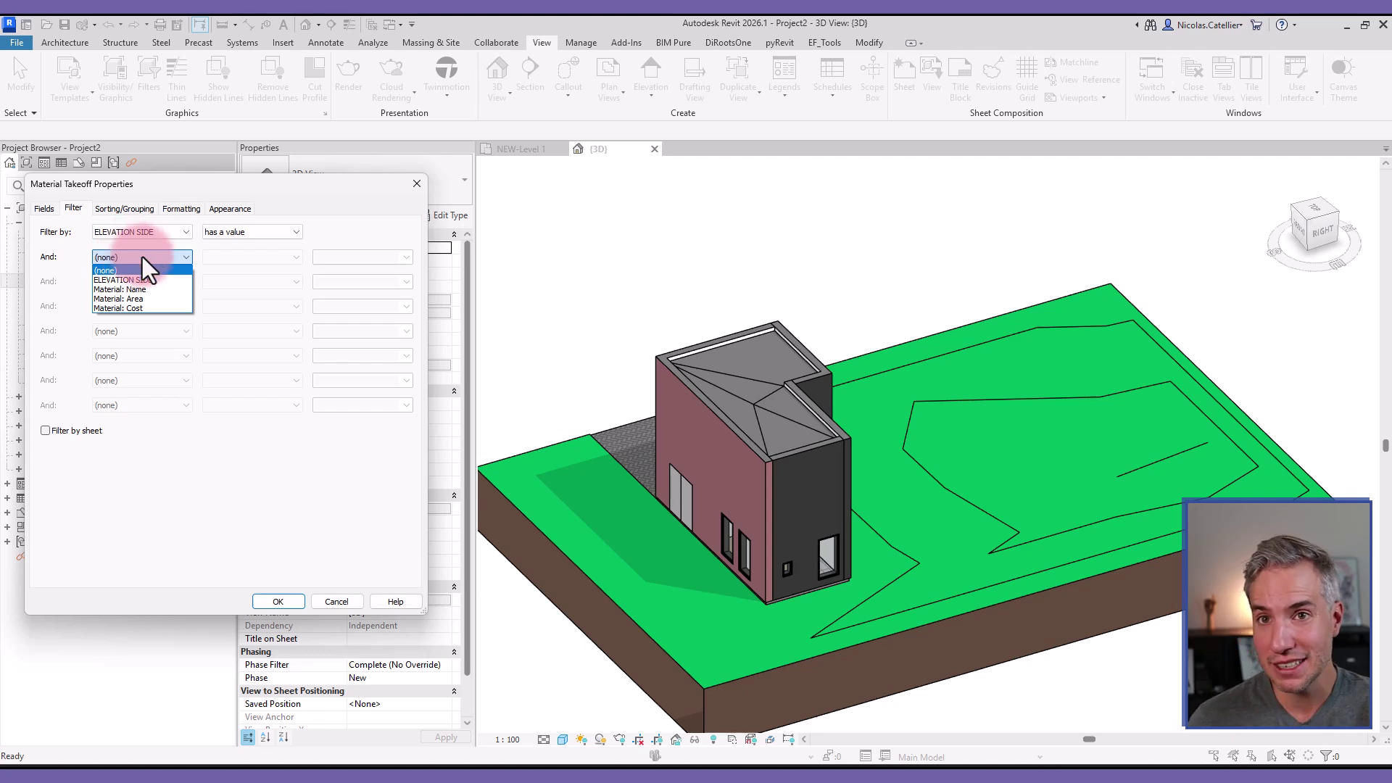
click(129, 289)
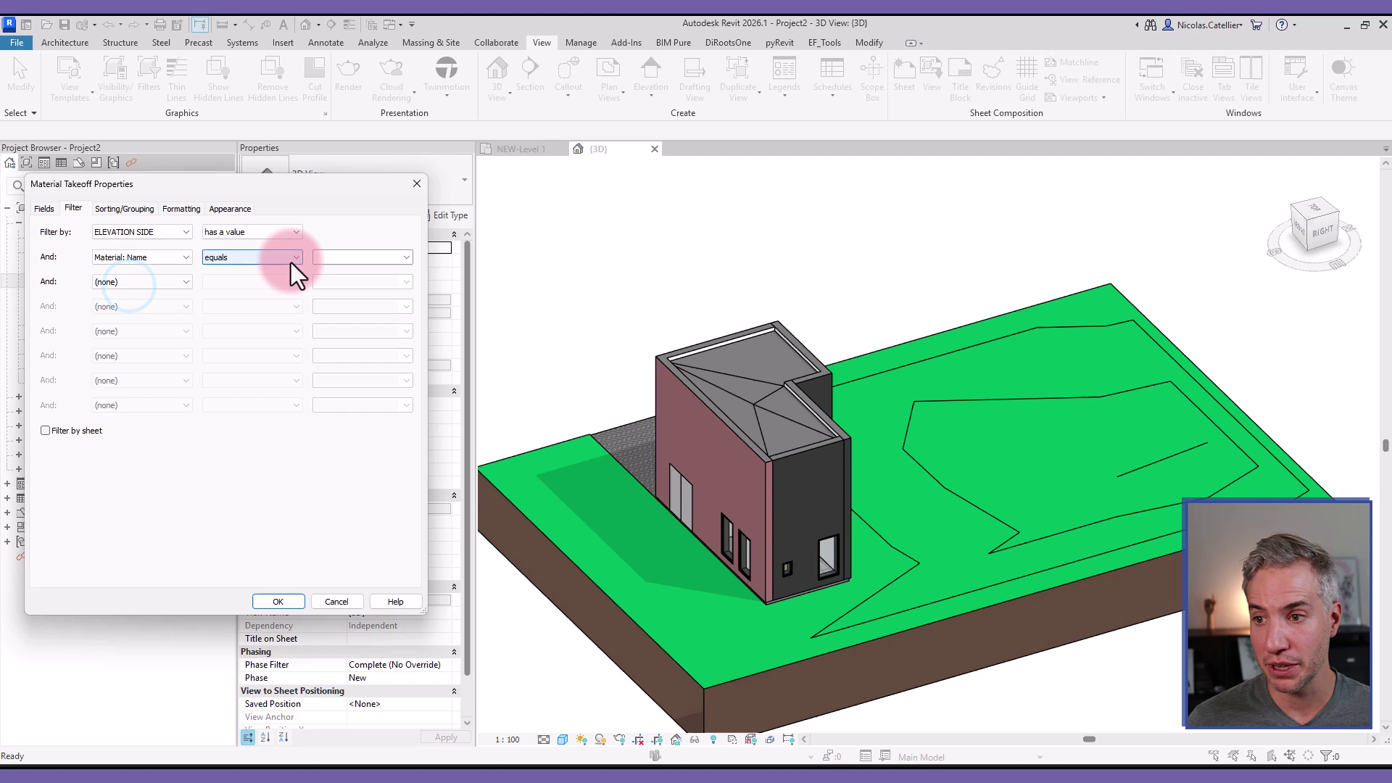
click(305, 258)
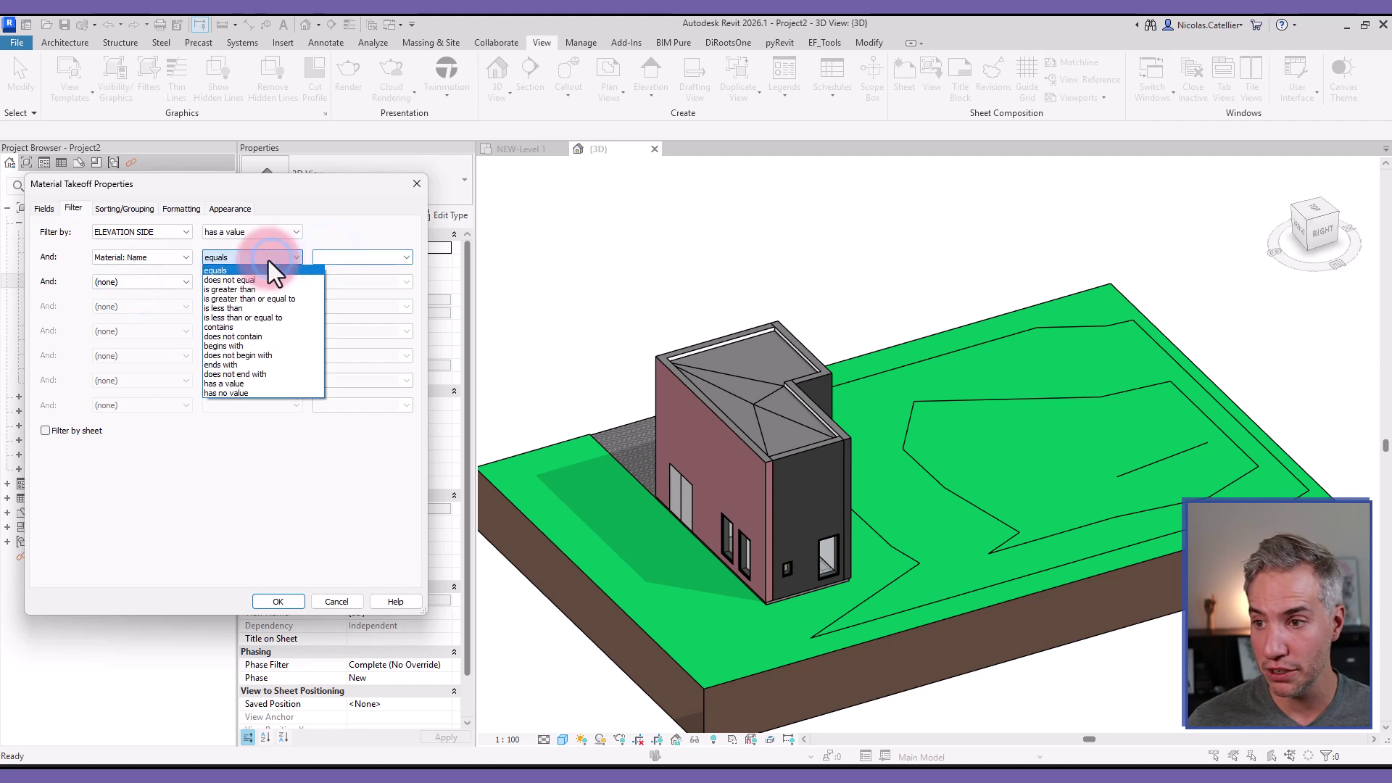
click(233, 328)
click(324, 258)
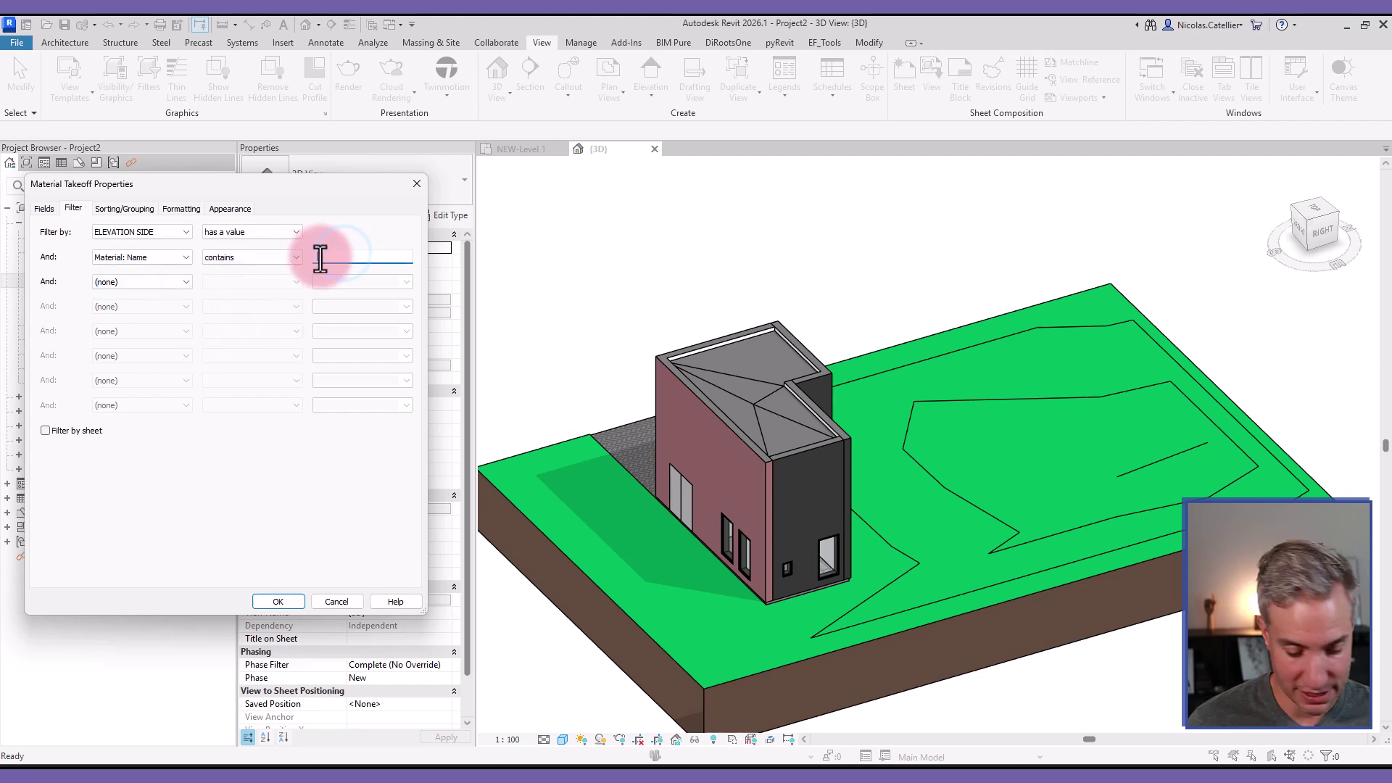
click(210, 534)
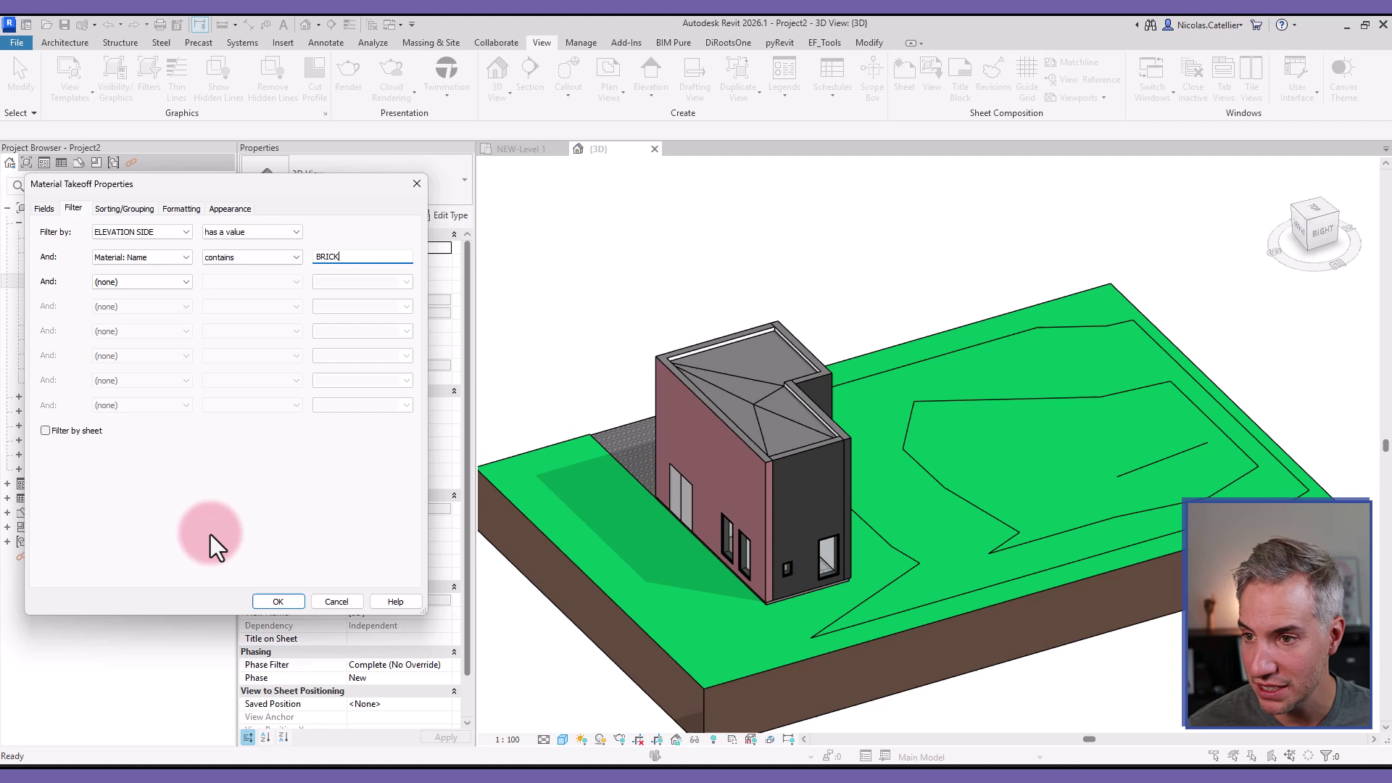
click(332, 258)
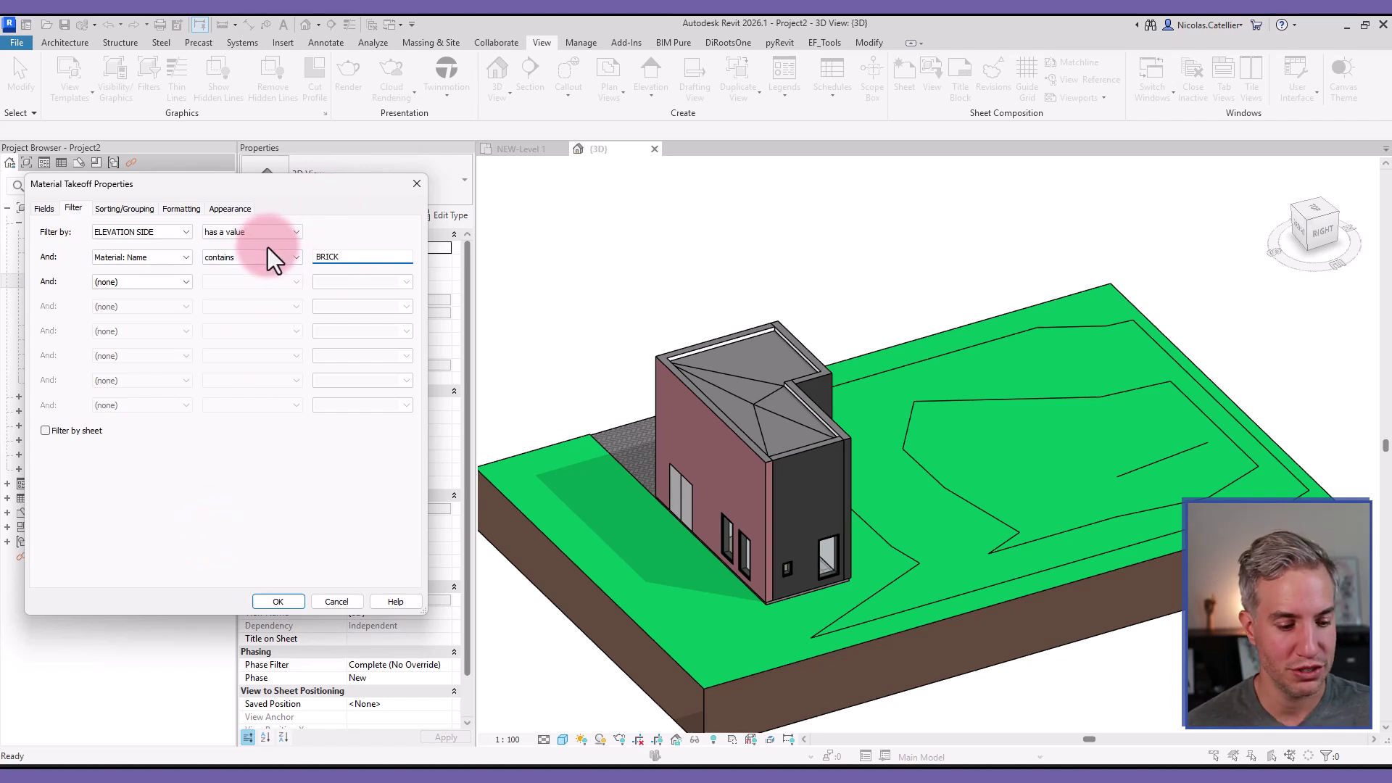
click(123, 209)
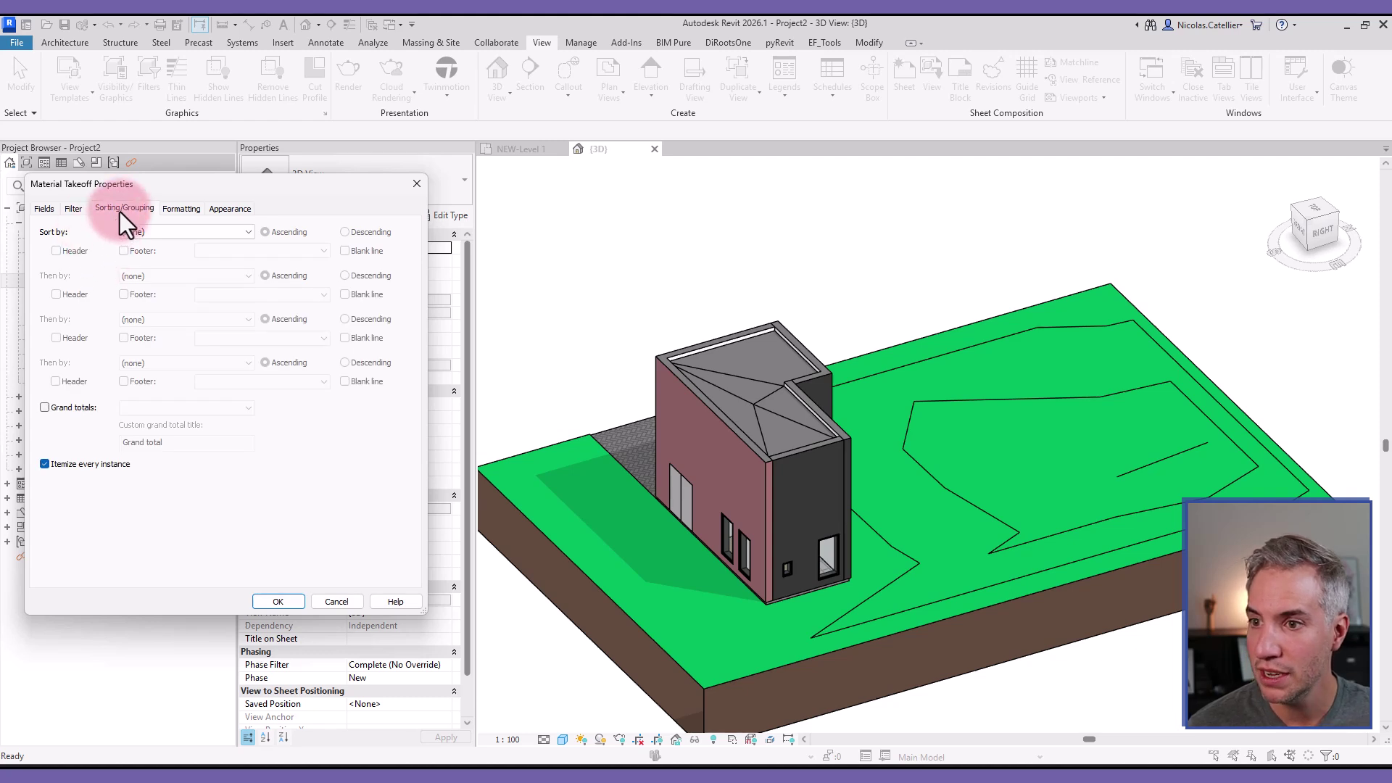
Step: Sort by ELEVATION SIDE with a header, then by Material: Name, without itemizing every instance
click(133, 233)
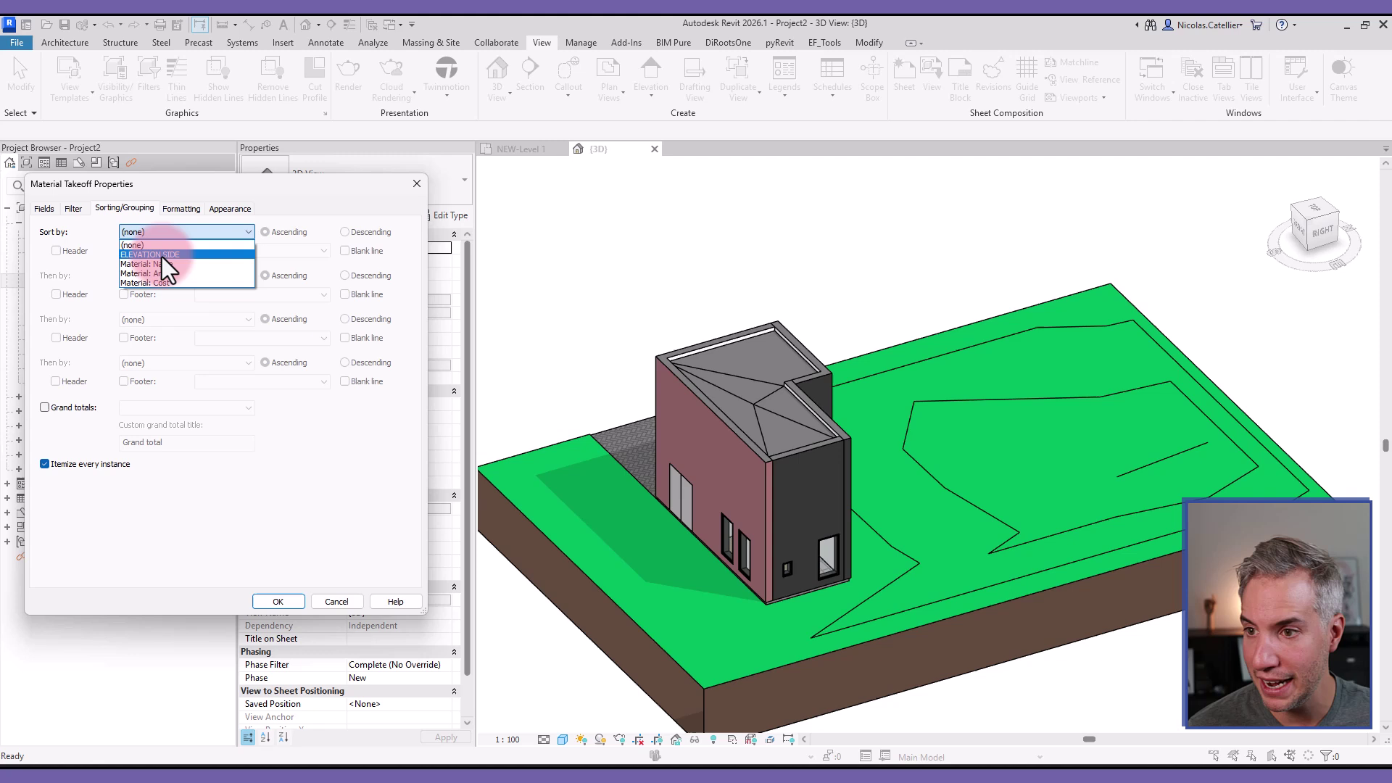
click(163, 255)
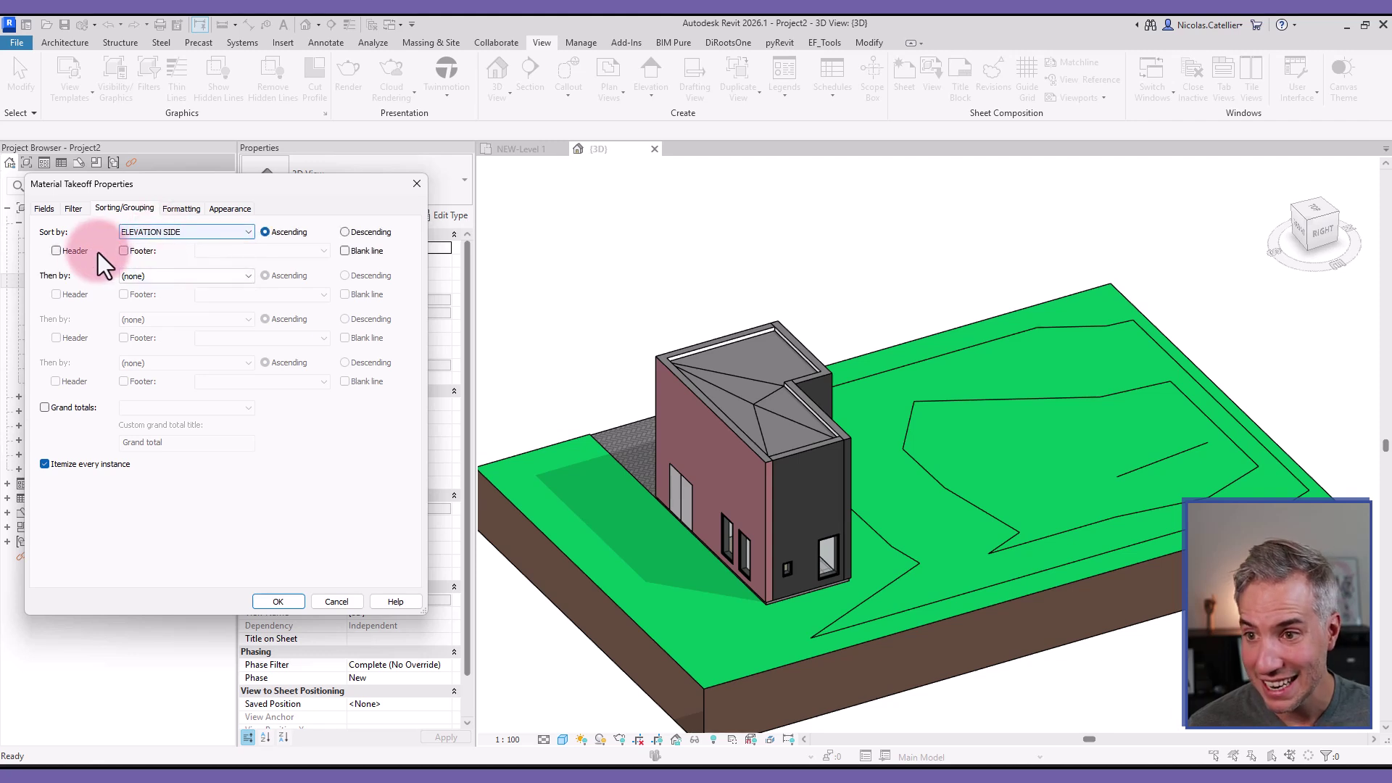
click(72, 255)
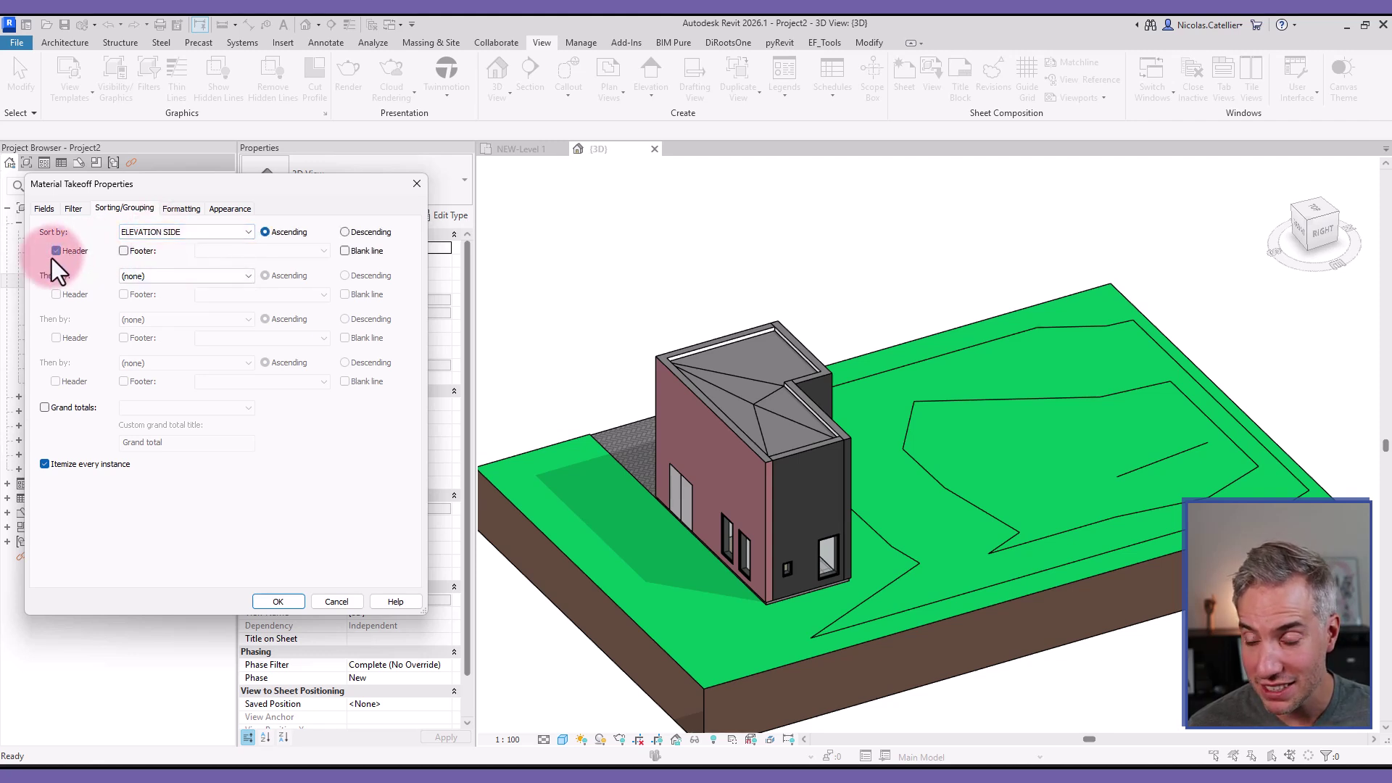
click(161, 278)
click(196, 309)
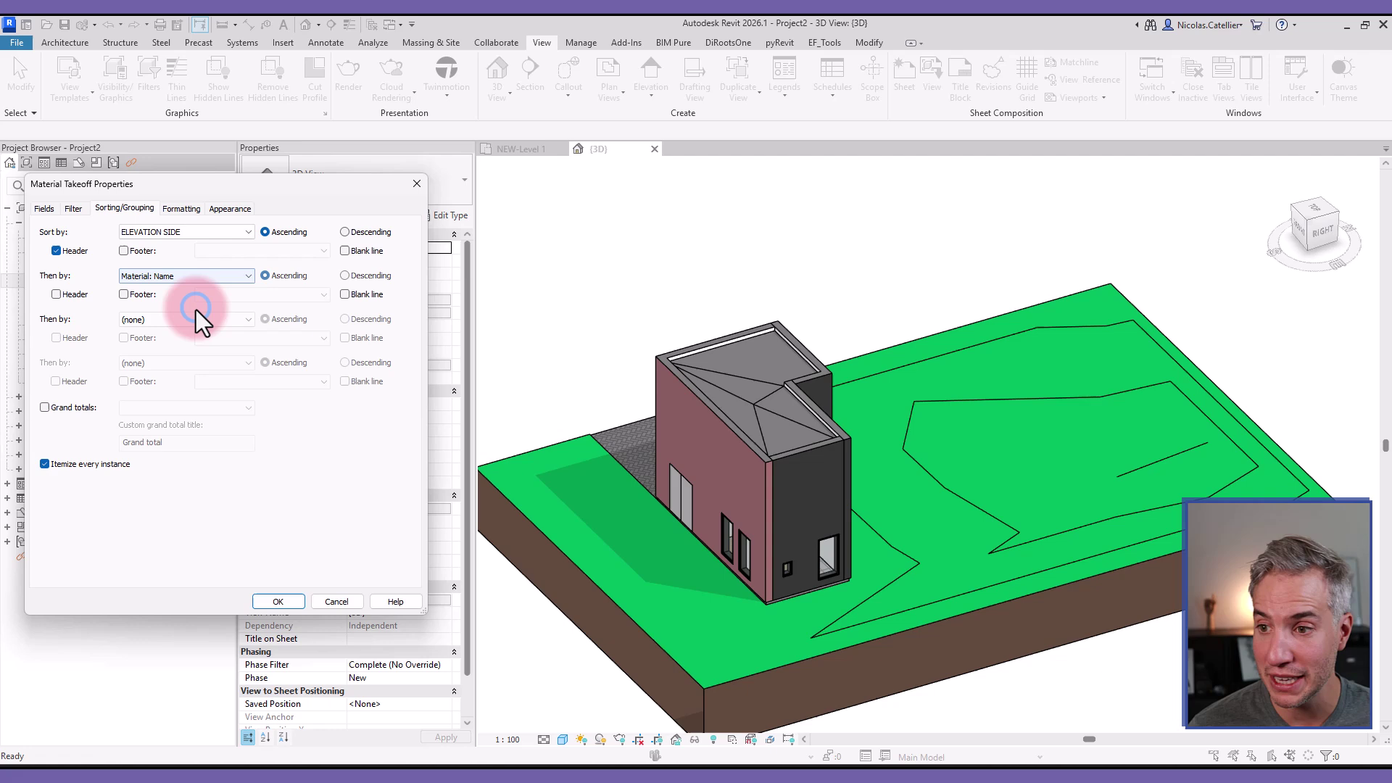
click(54, 490)
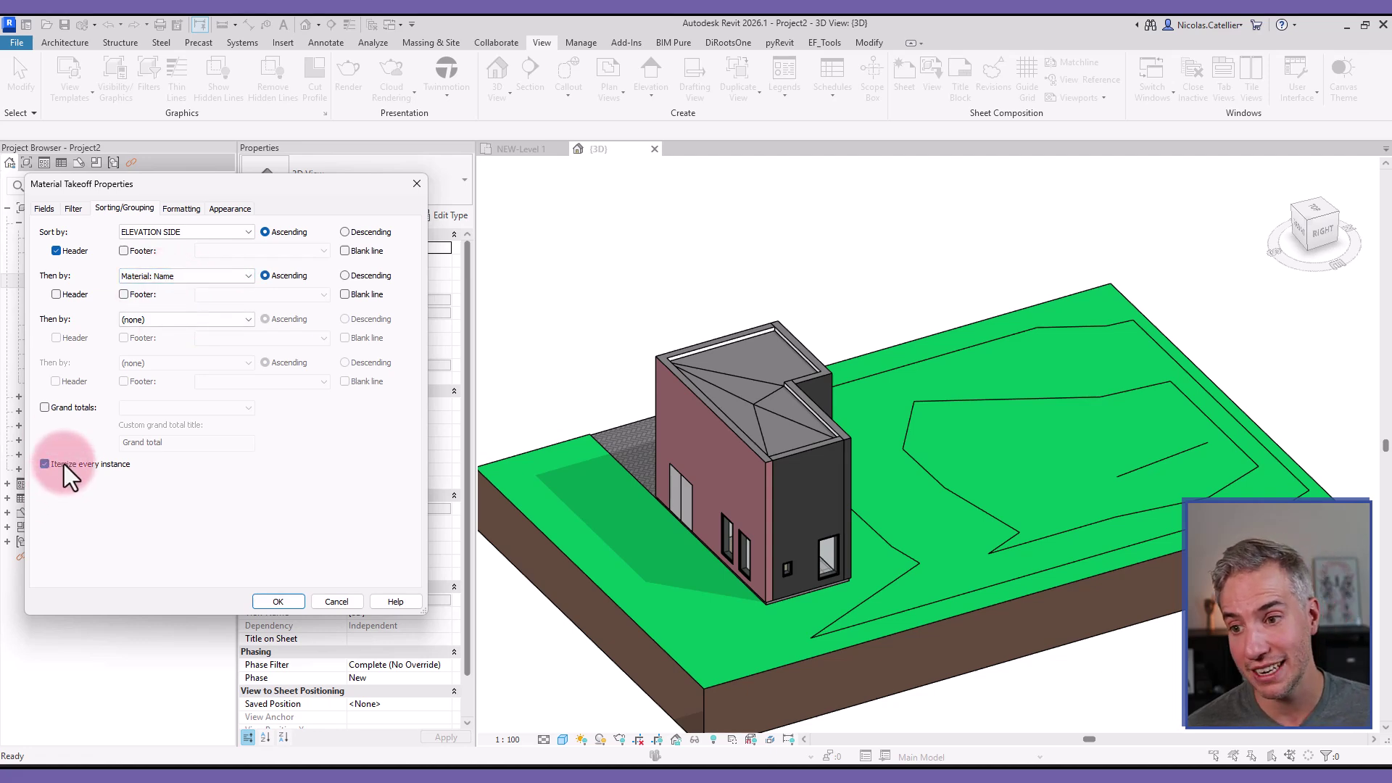
click(64, 464)
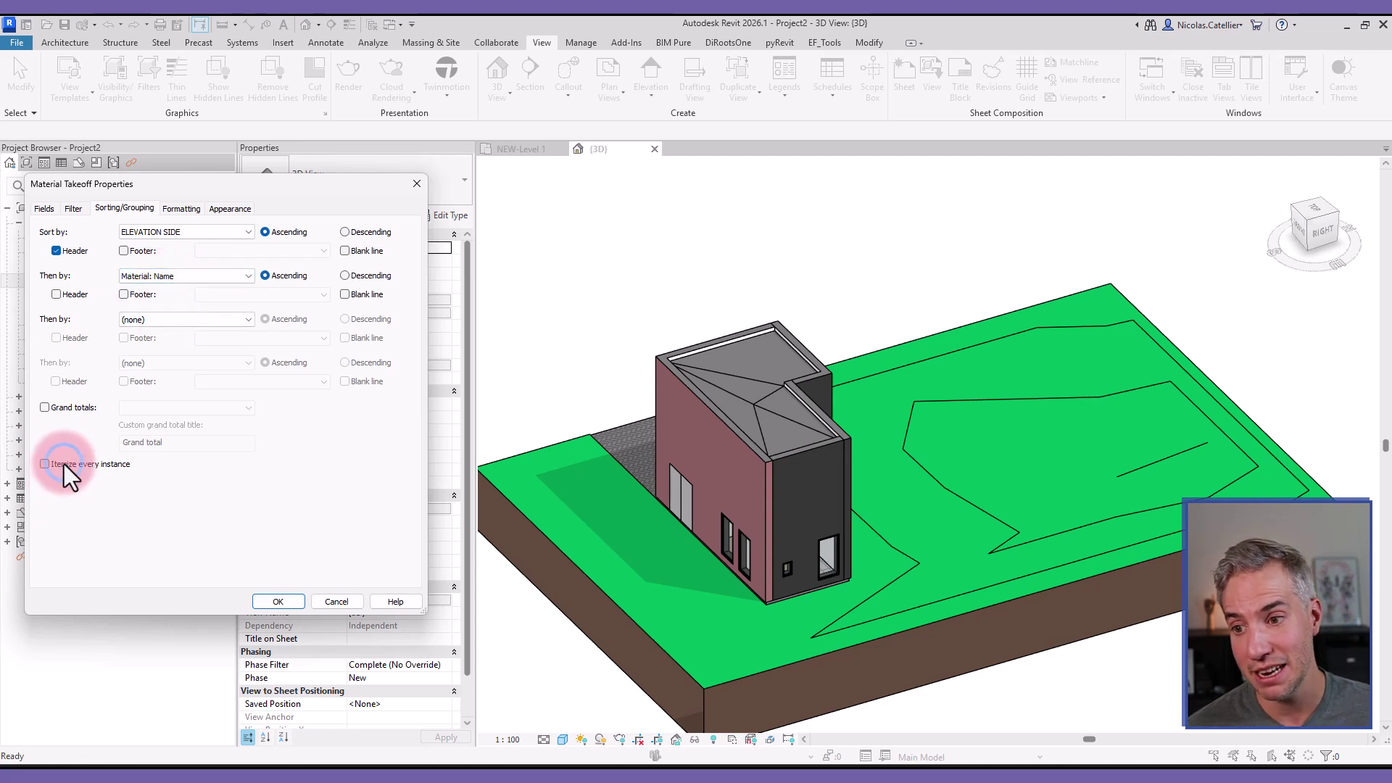
Step: Apply the sorting settings and view the resulting wall takeoff
click(265, 604)
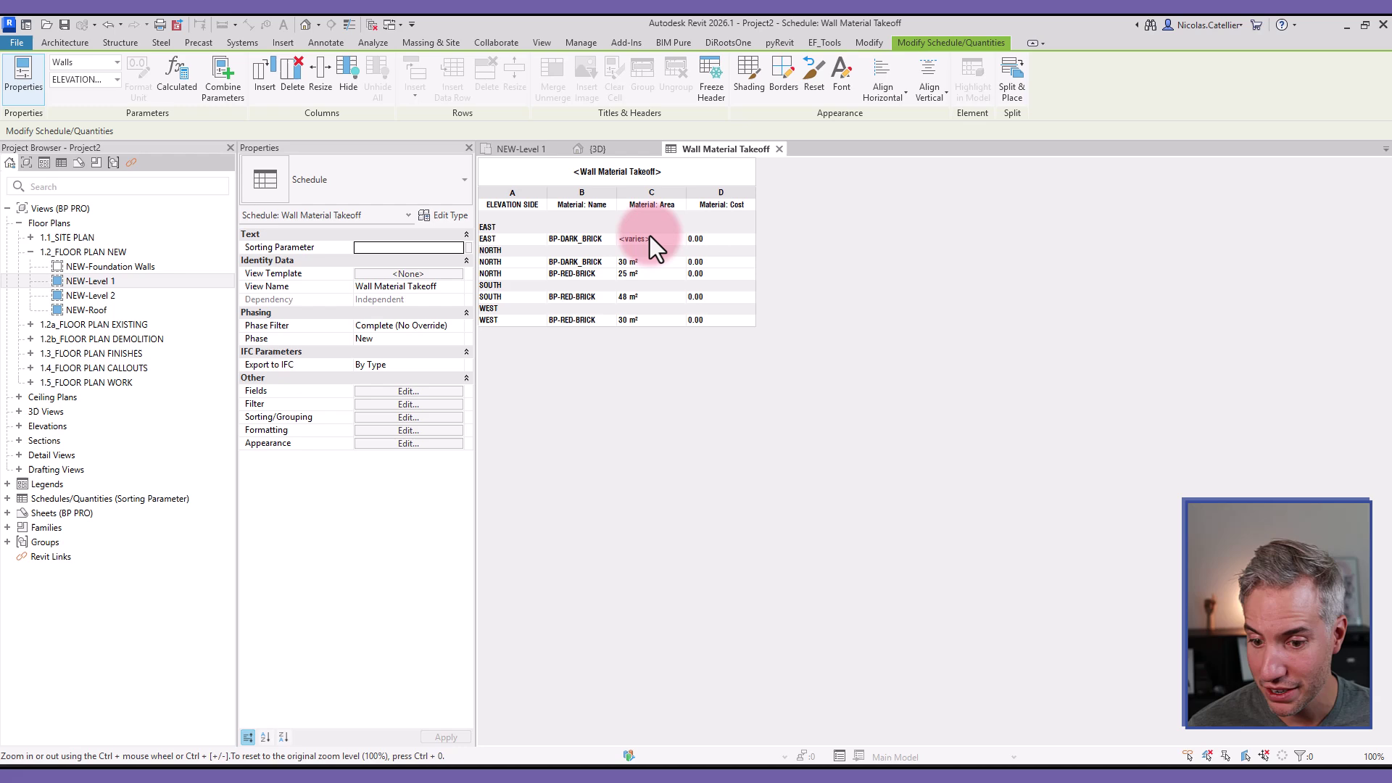
ctrl+scroll(638, 243, up, 3)
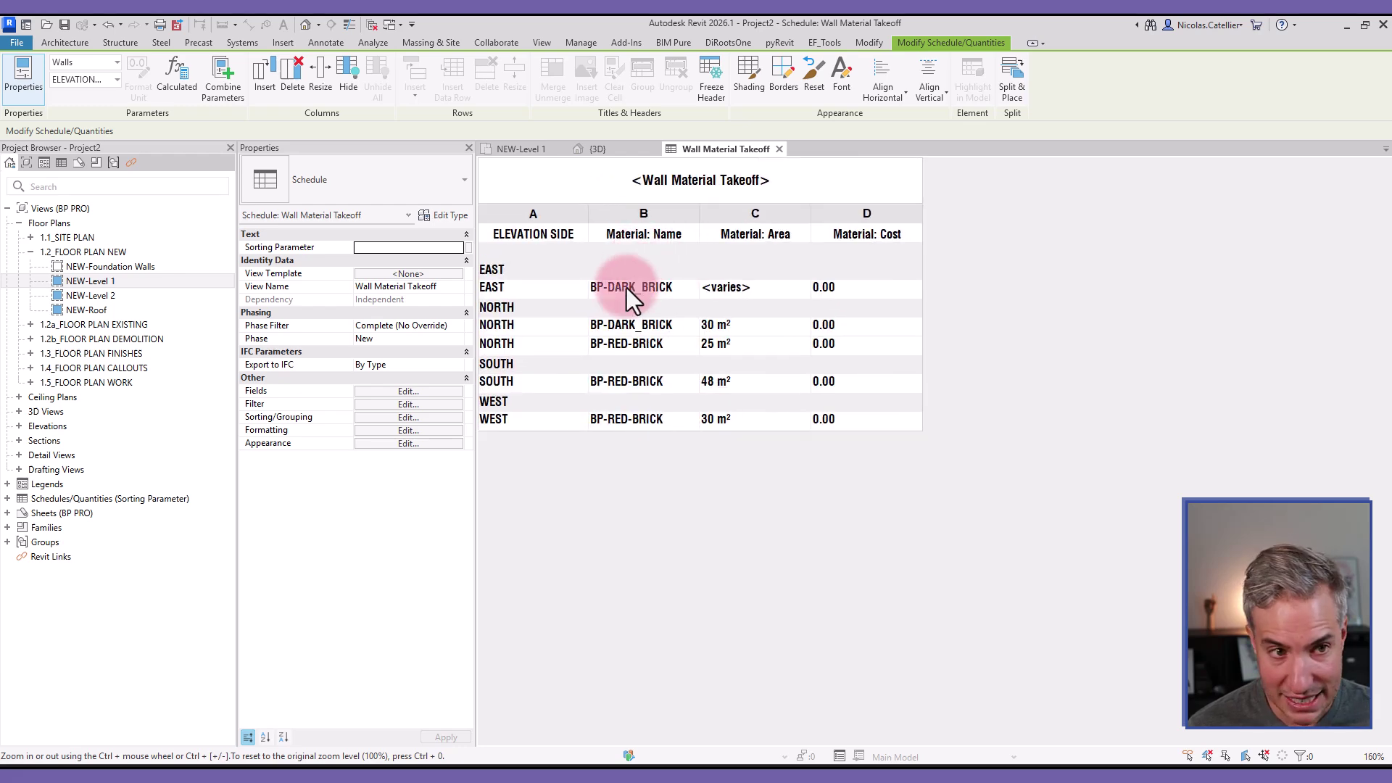
ctrl+scroll(610, 309, up, 2)
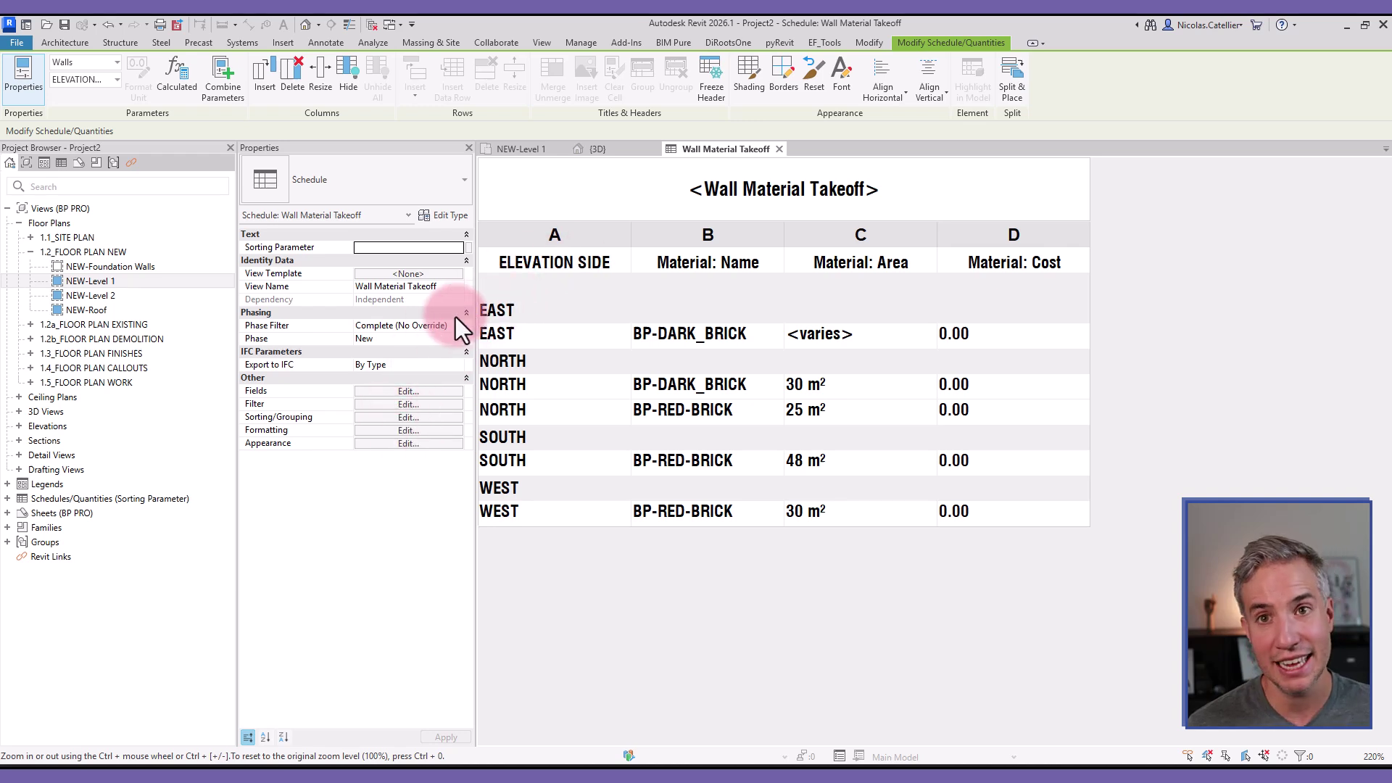
Step: Hide the ELEVATION SIDE field and add a blank line after each side group
click(400, 430)
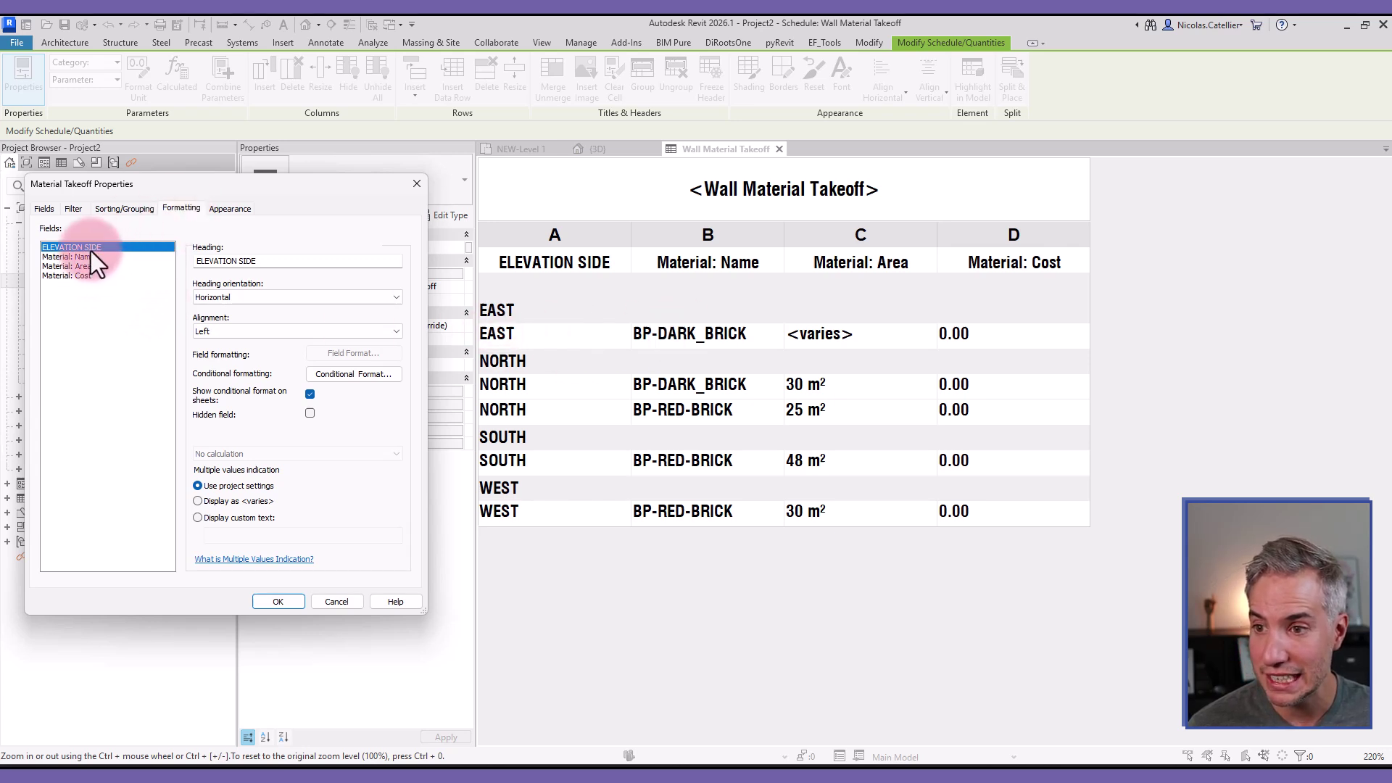
click(310, 413)
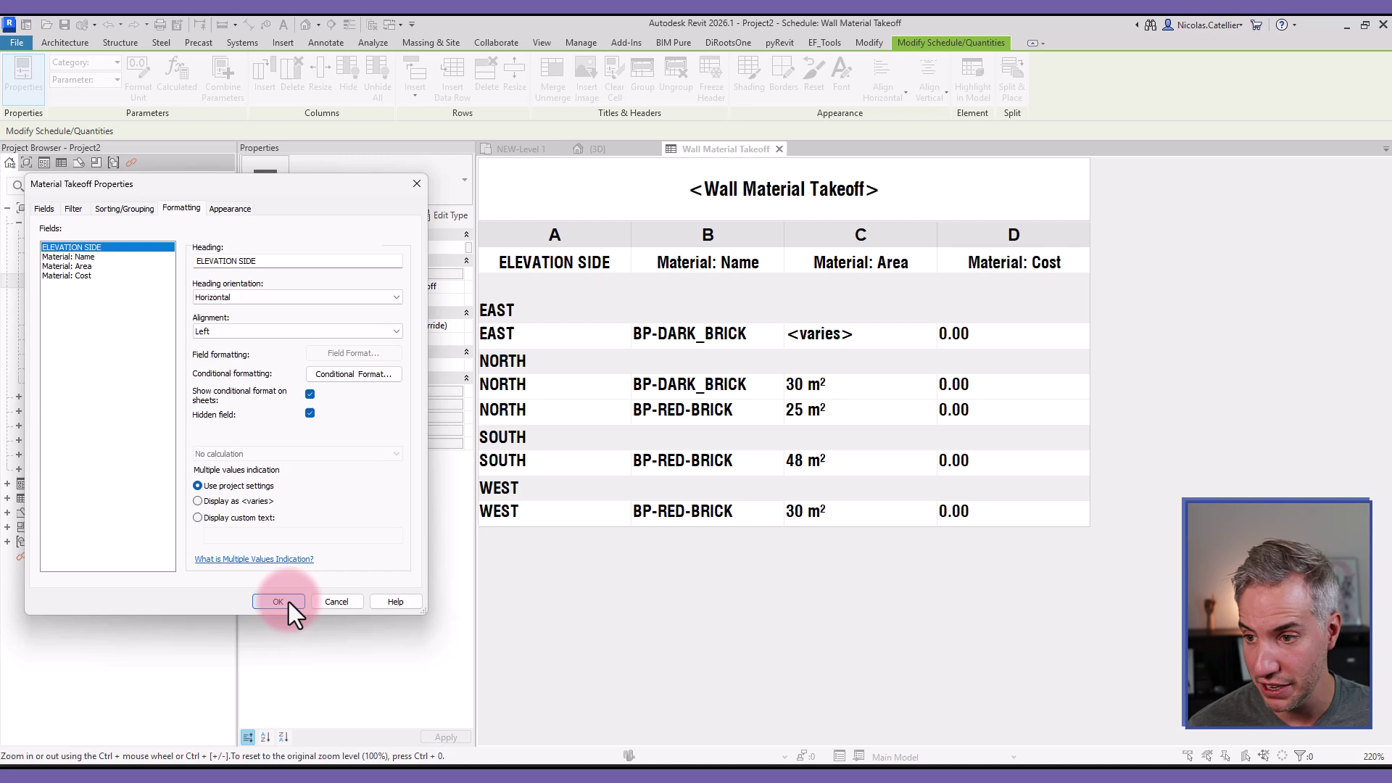
click(119, 207)
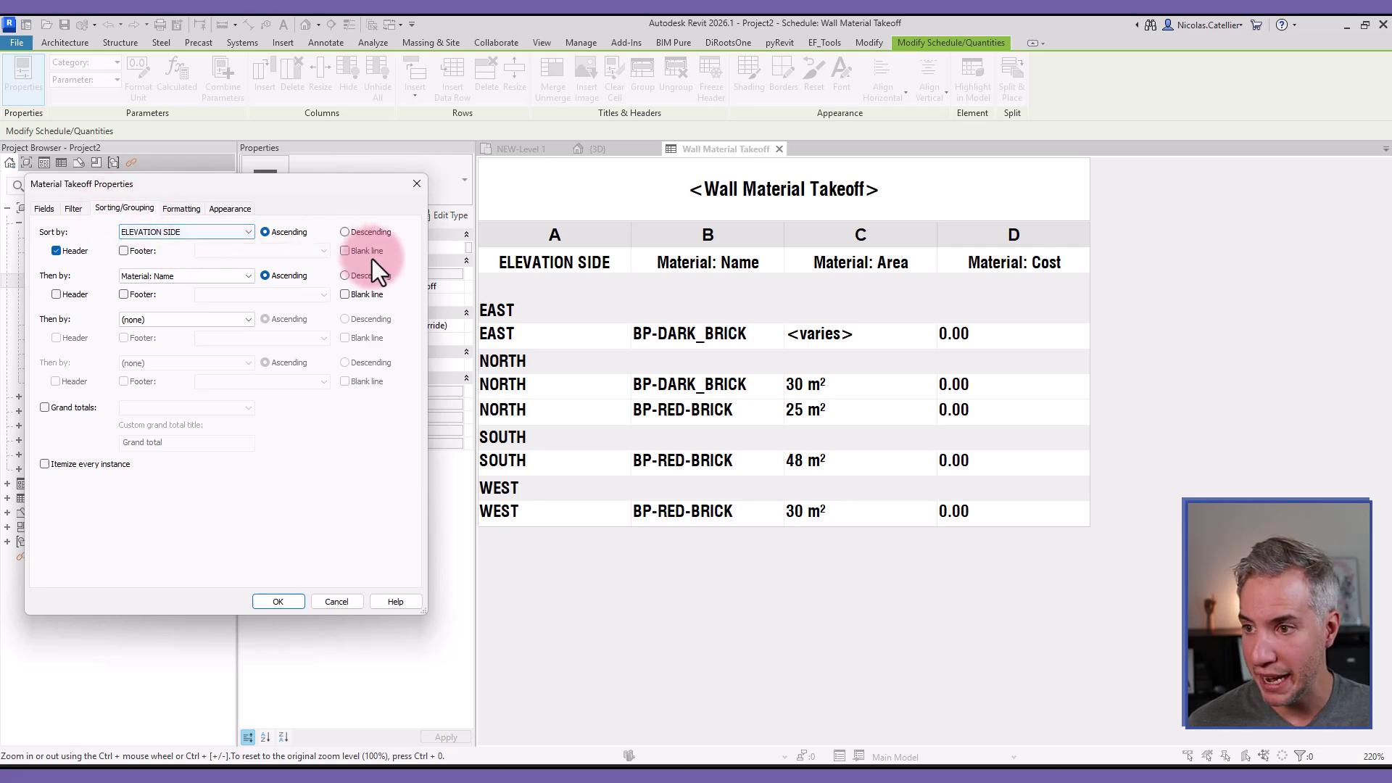
click(277, 603)
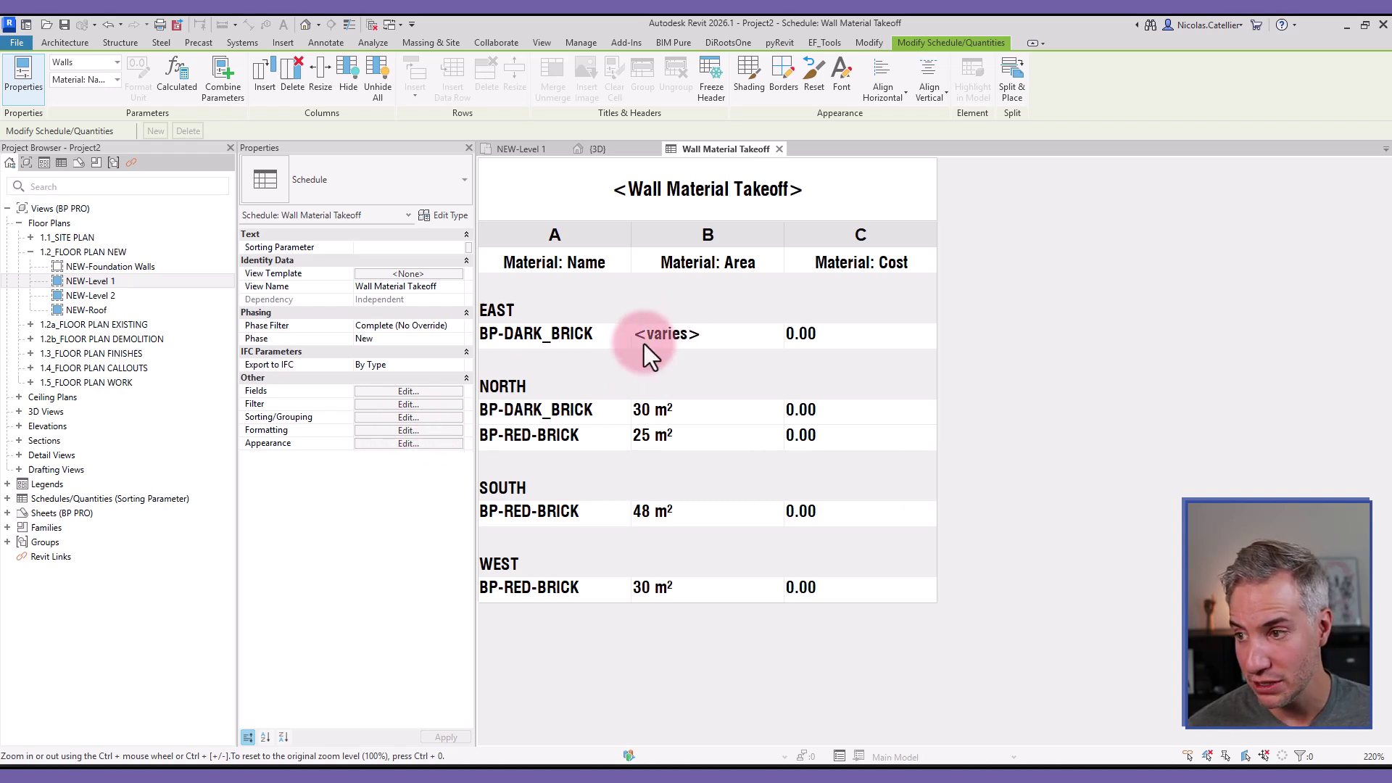
Step: Set Material: Area to calculate totals within each group
click(375, 431)
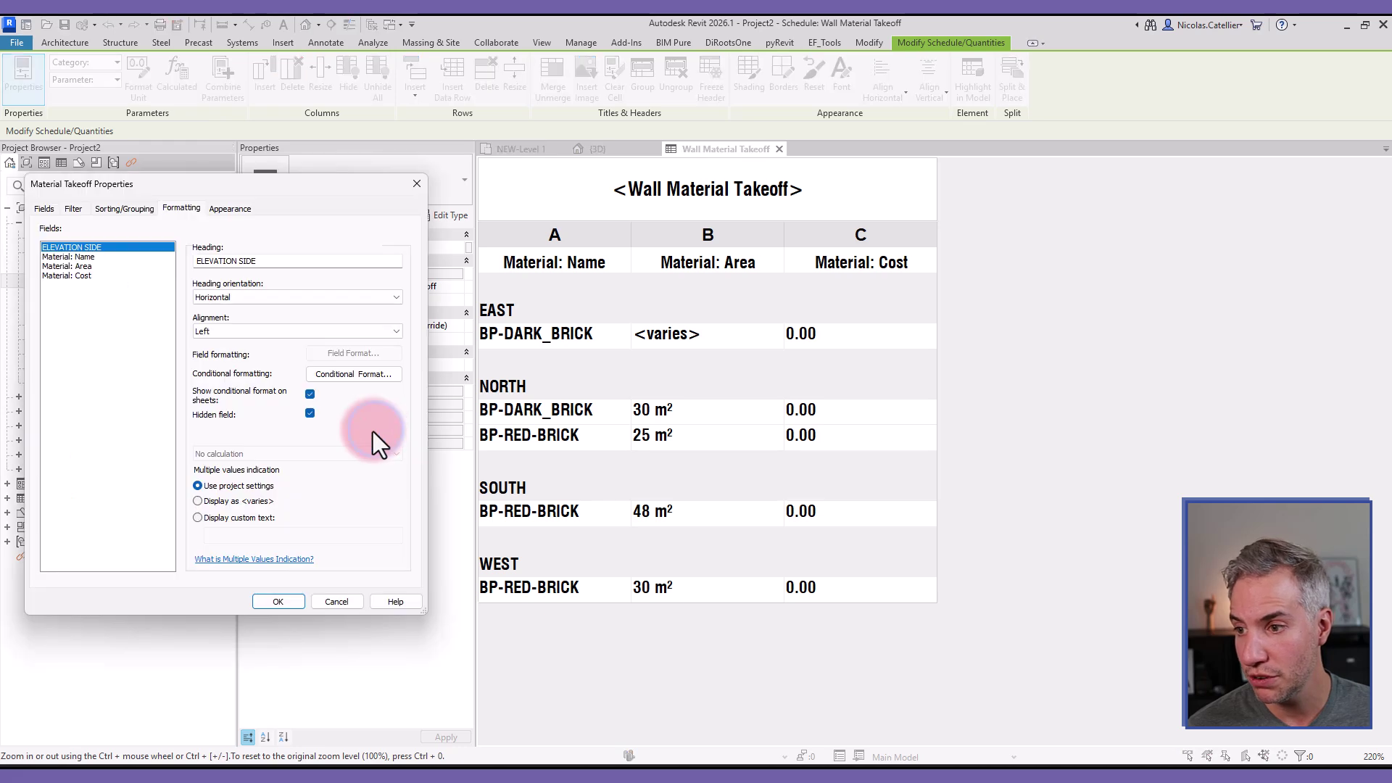
click(71, 266)
click(221, 455)
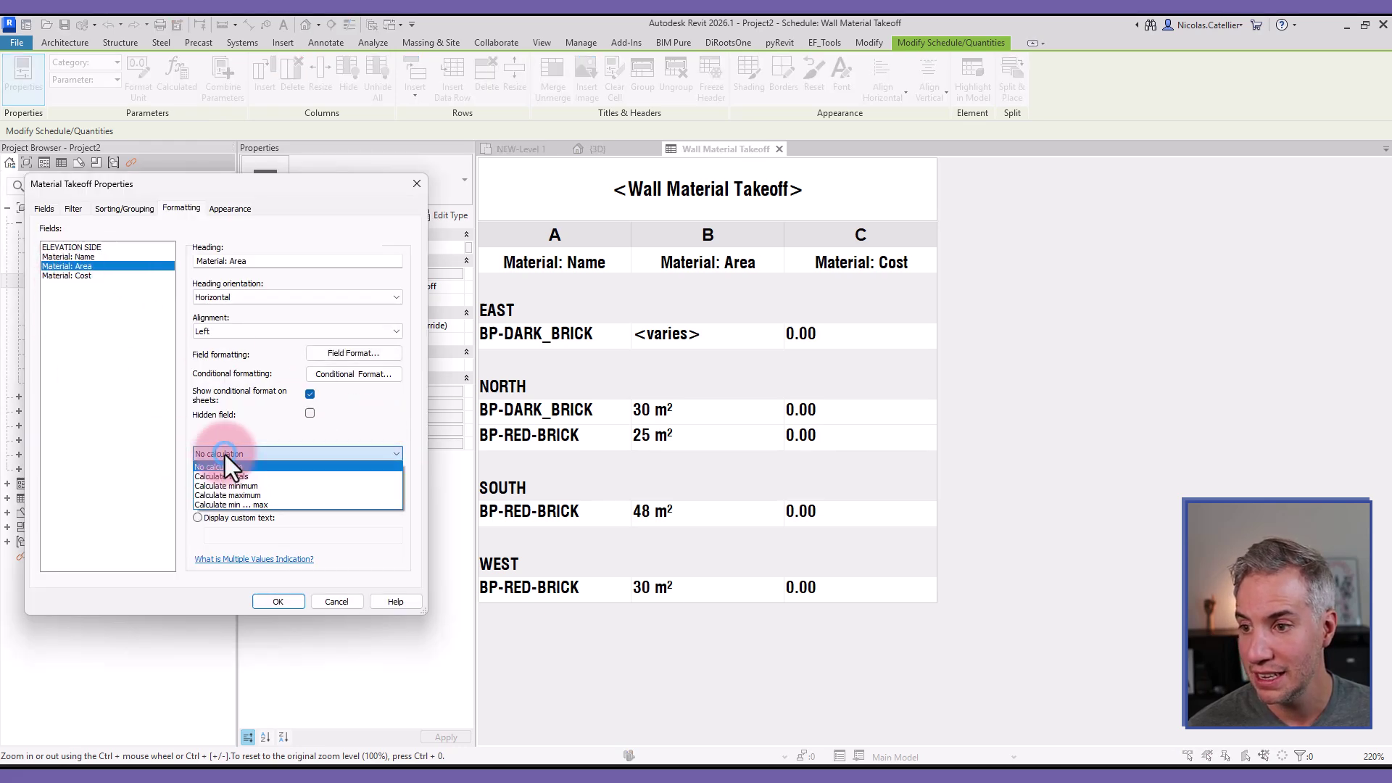
click(239, 472)
click(273, 602)
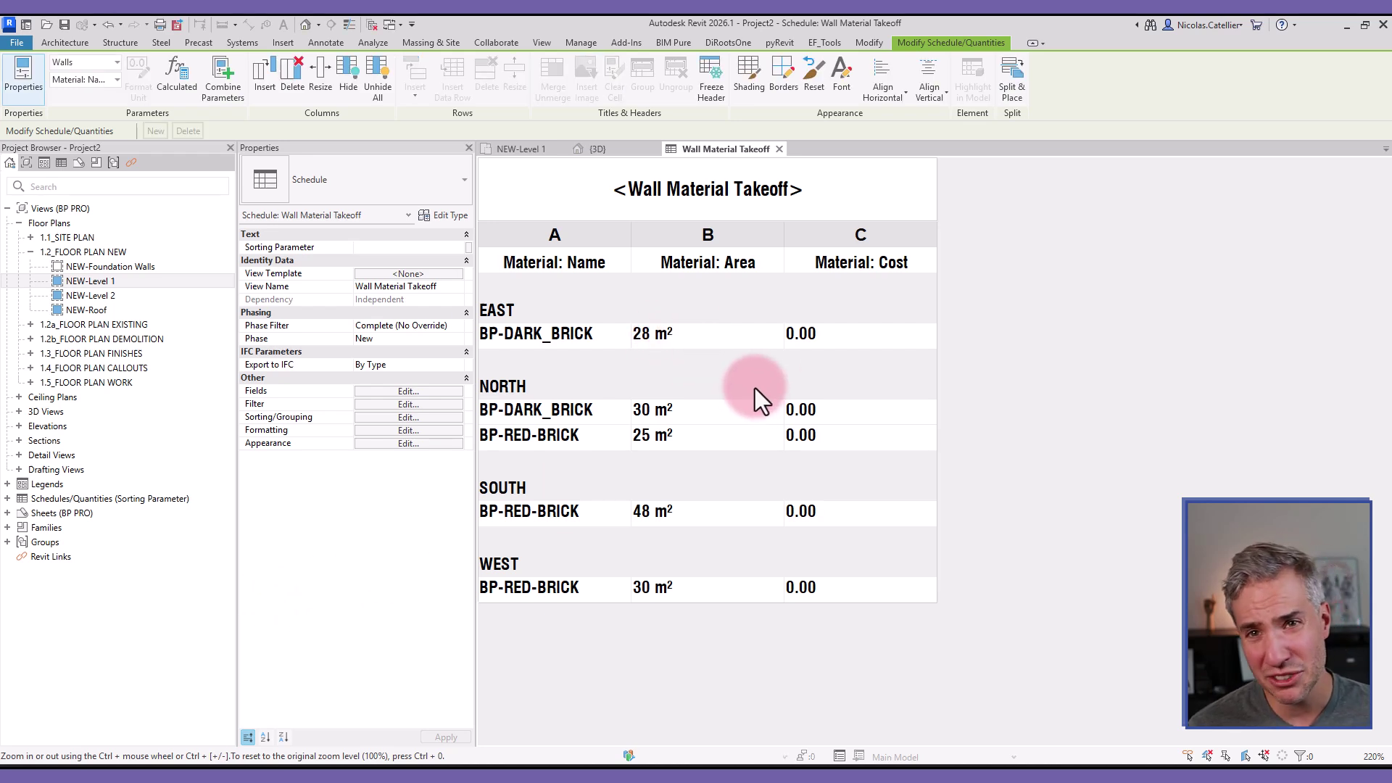
Step: Enter a cost of 50 for the dark brick and 60 for the red brick
click(883, 337)
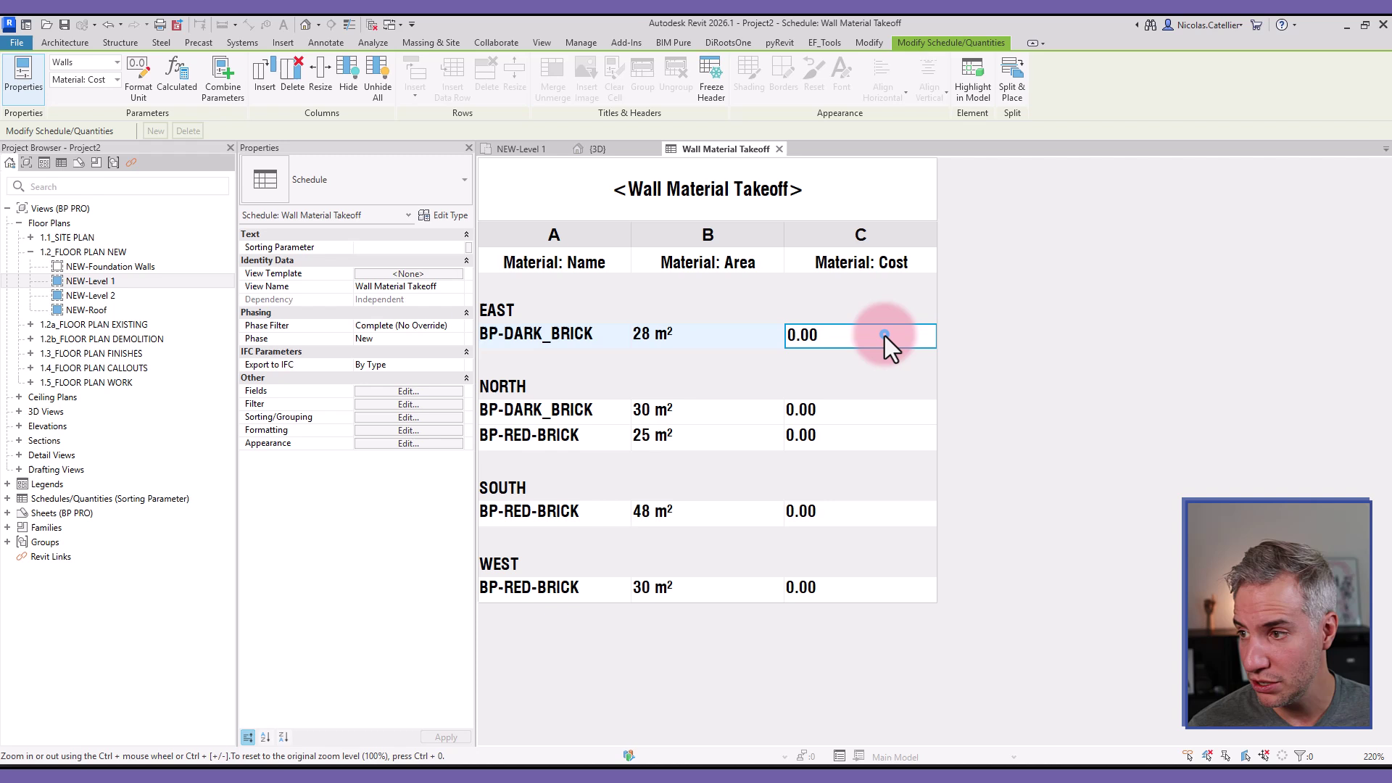
click(883, 336)
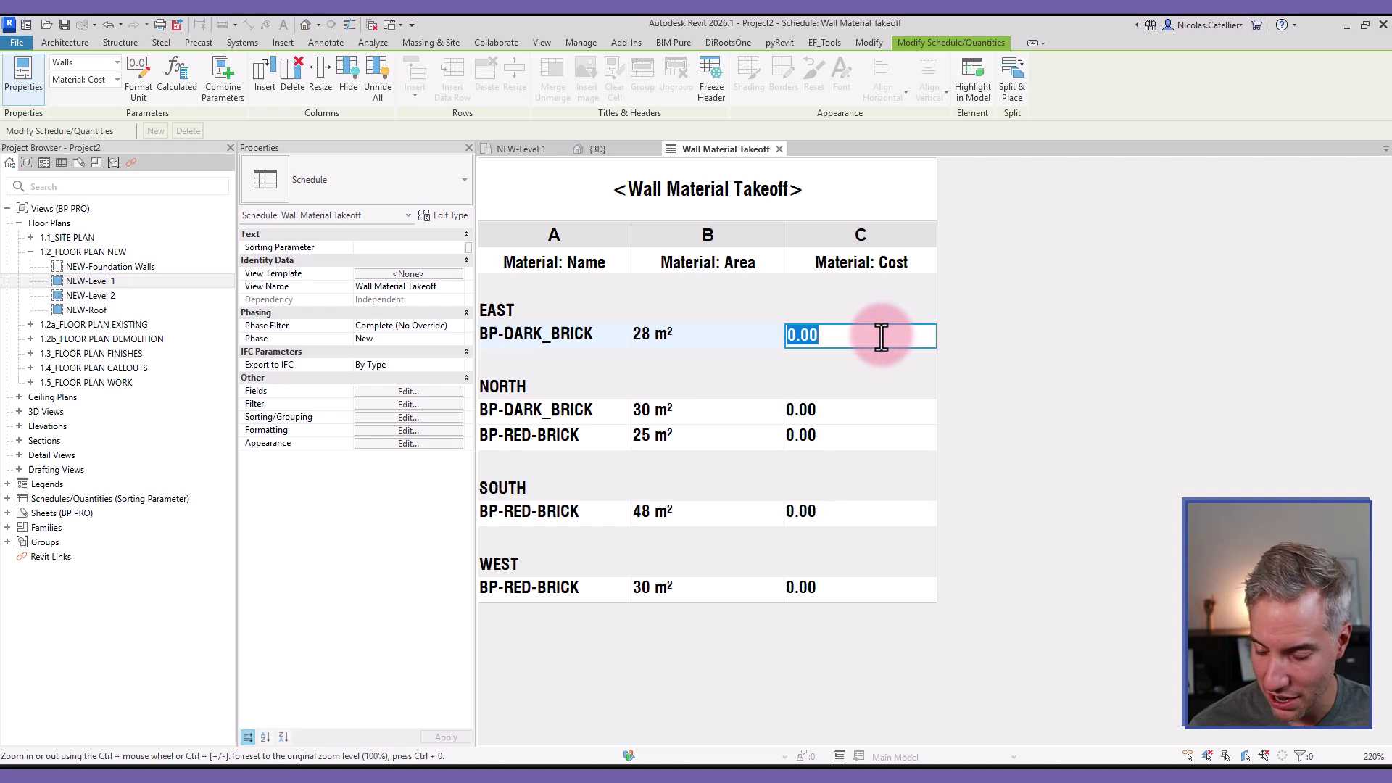
text(50)
click(816, 438)
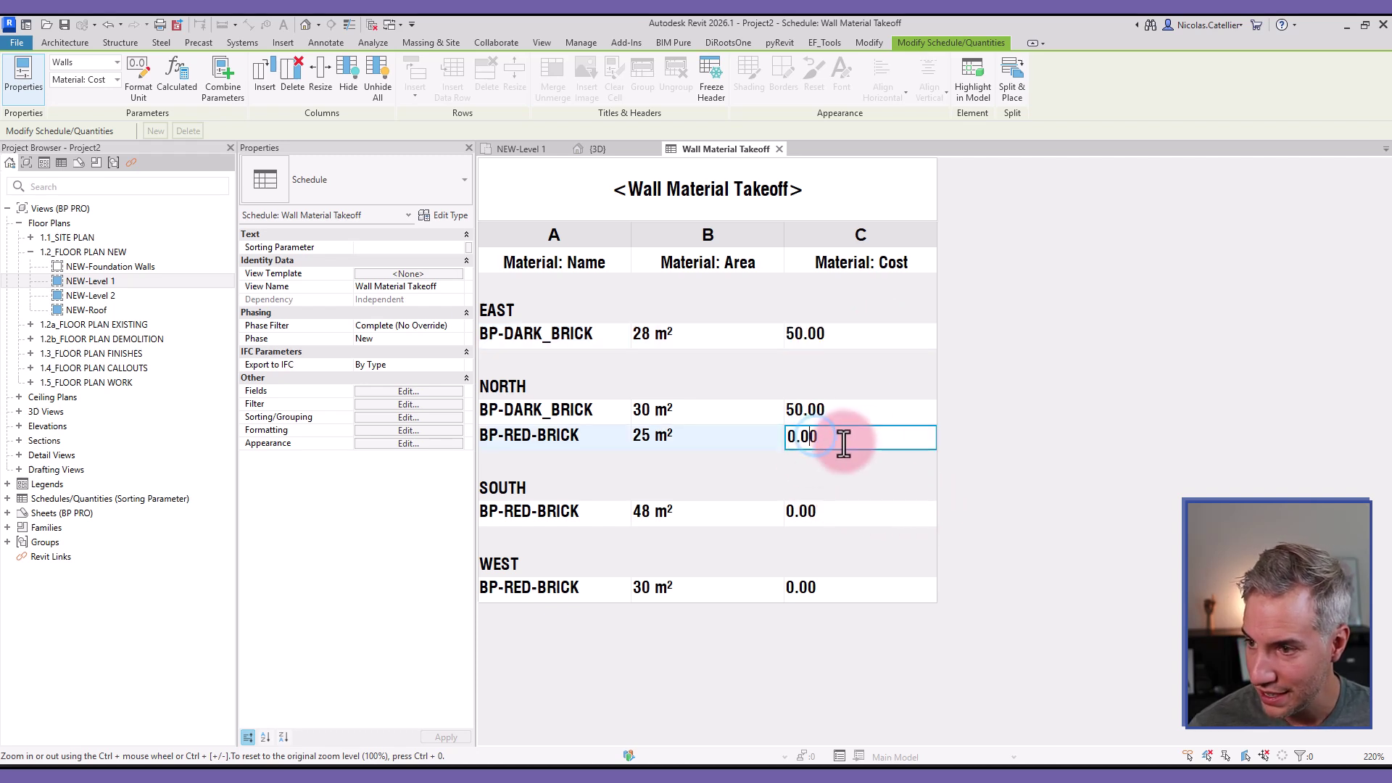
click(863, 438)
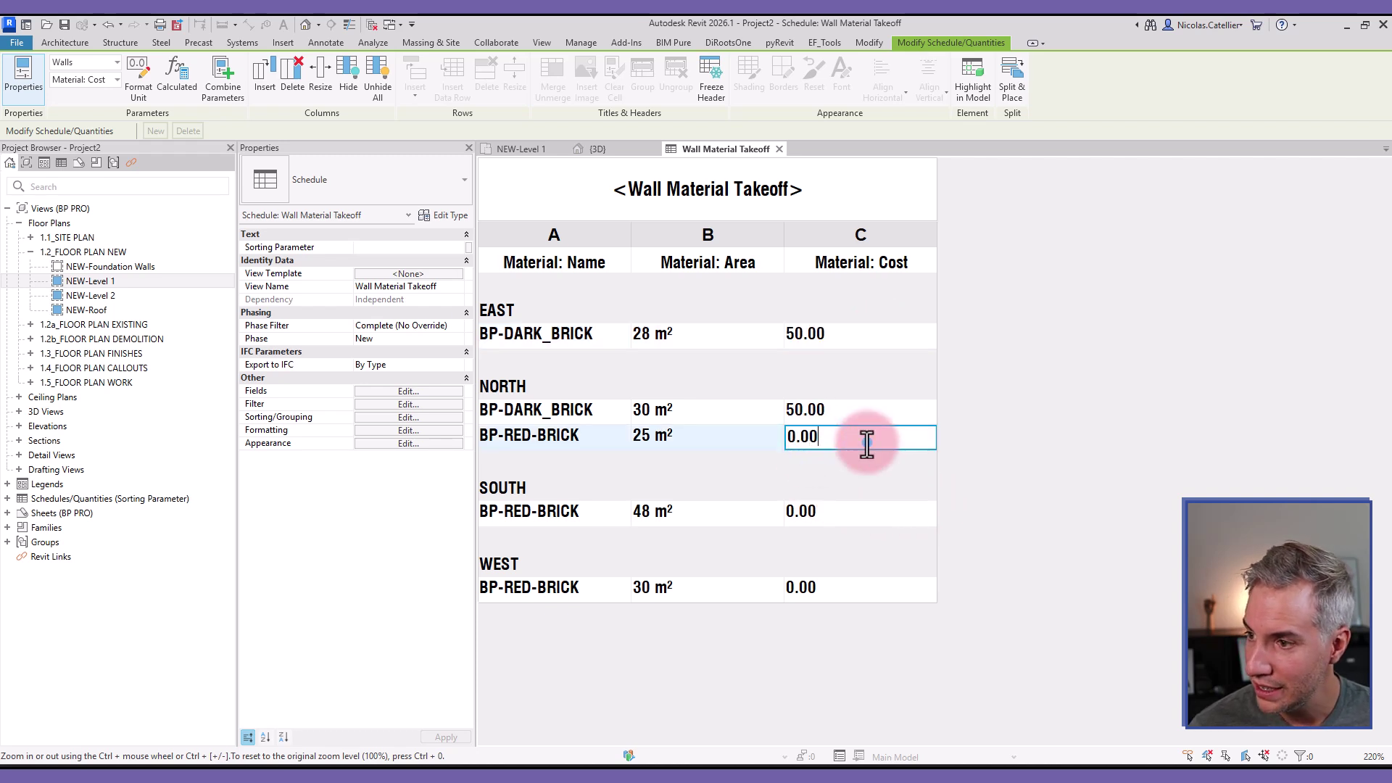
text(60)
click(727, 438)
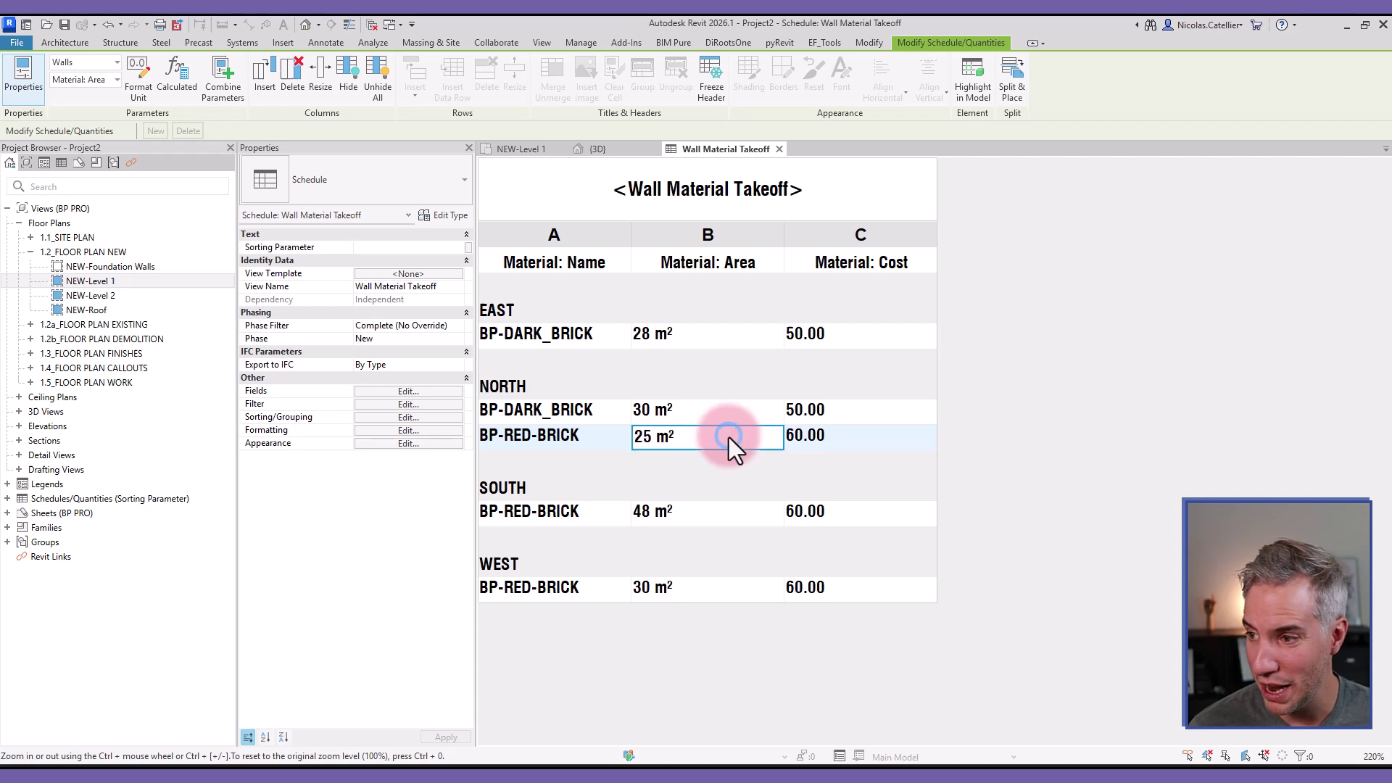
click(863, 411)
click(876, 410)
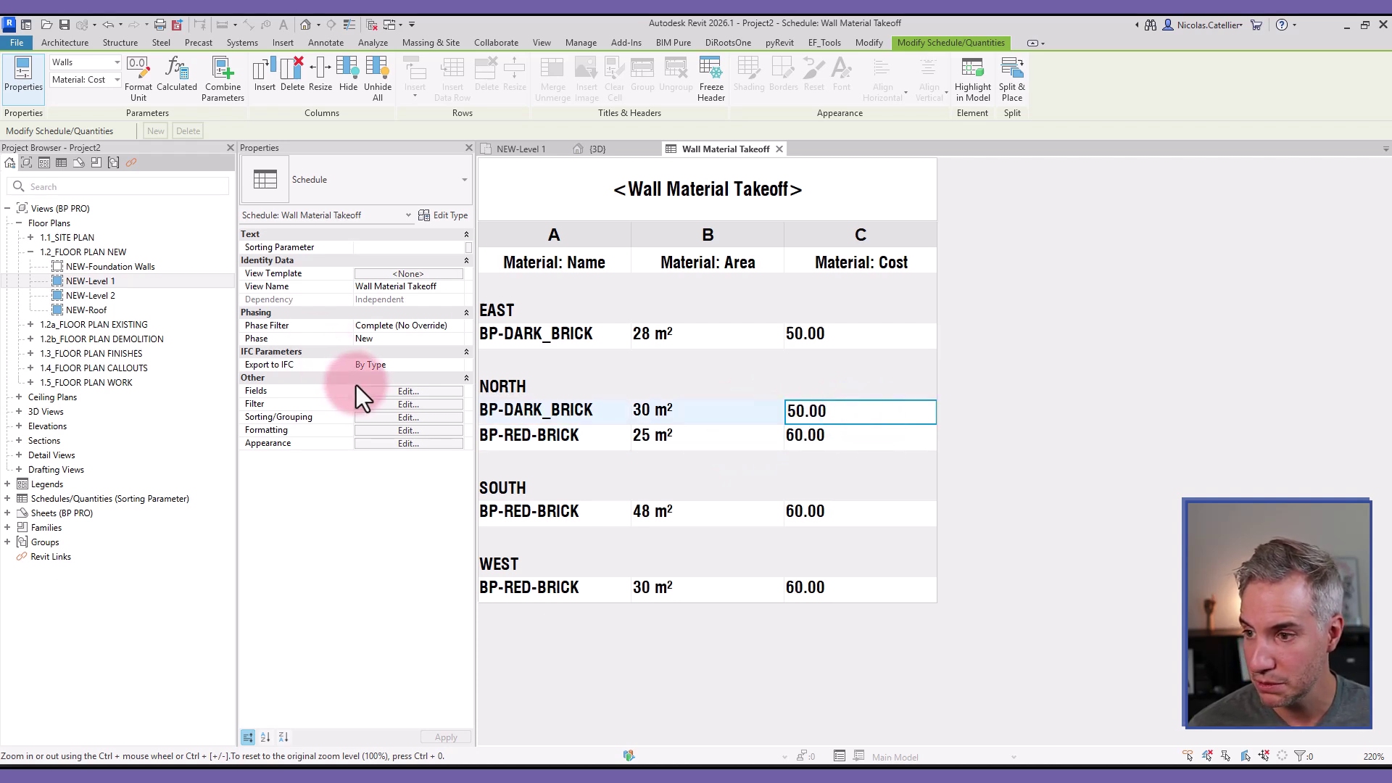
click(403, 391)
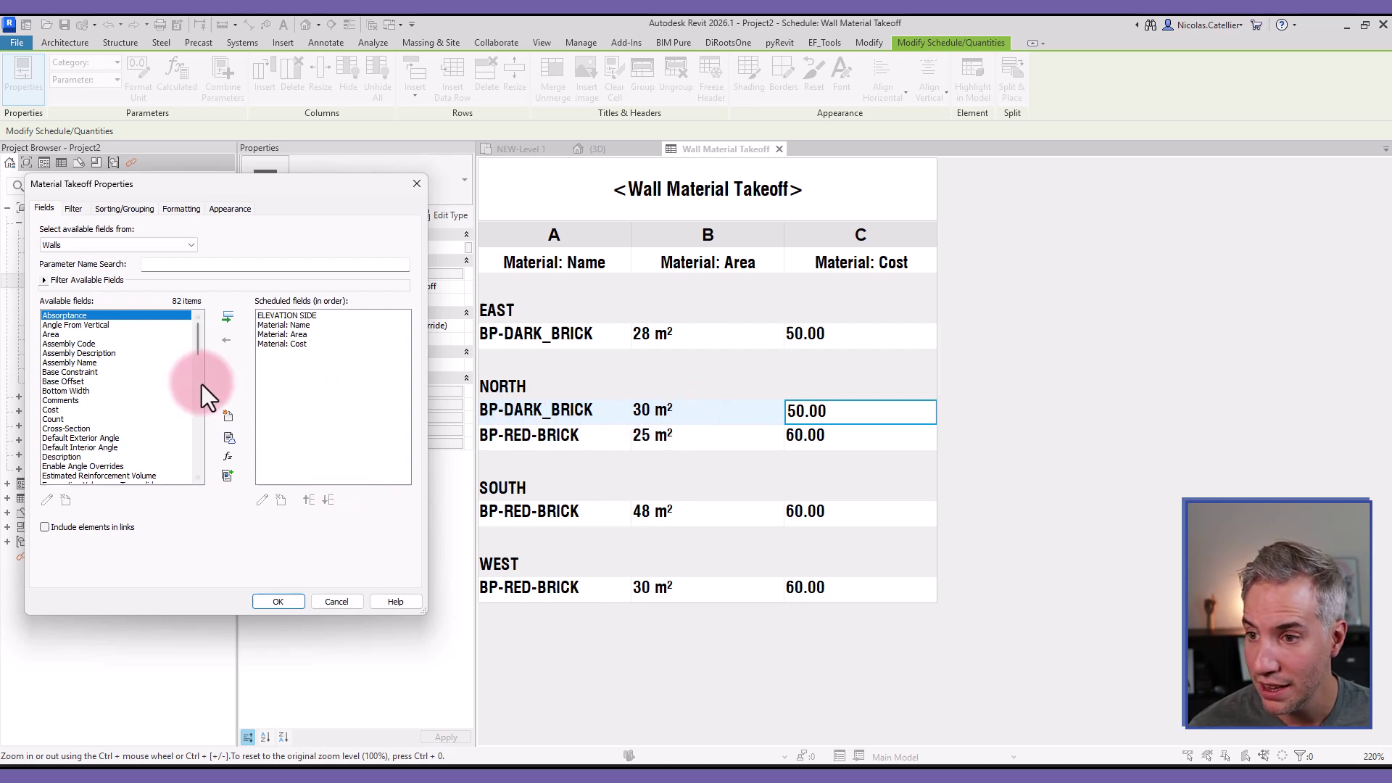
Step: Build a calculated parameter with the formula Material: Cost*Material: Area
click(231, 455)
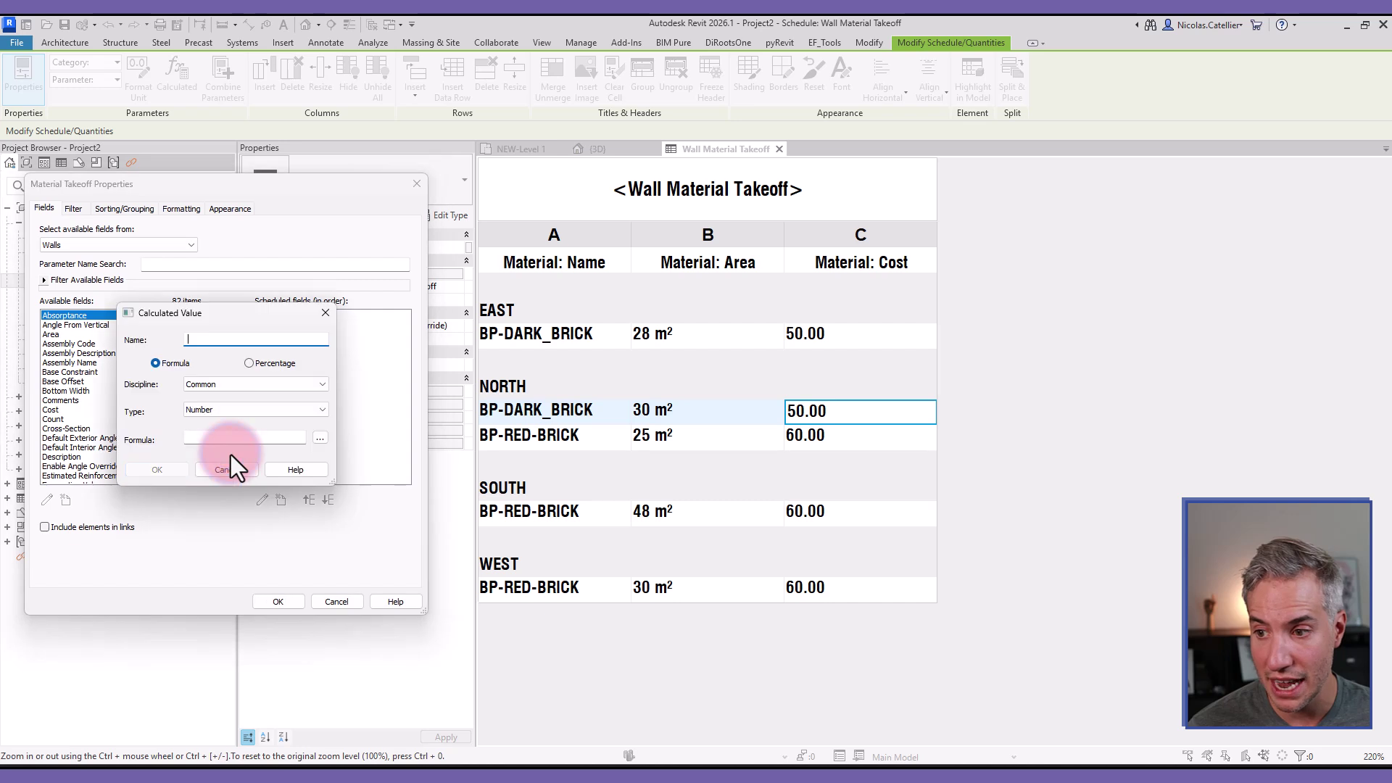
click(321, 437)
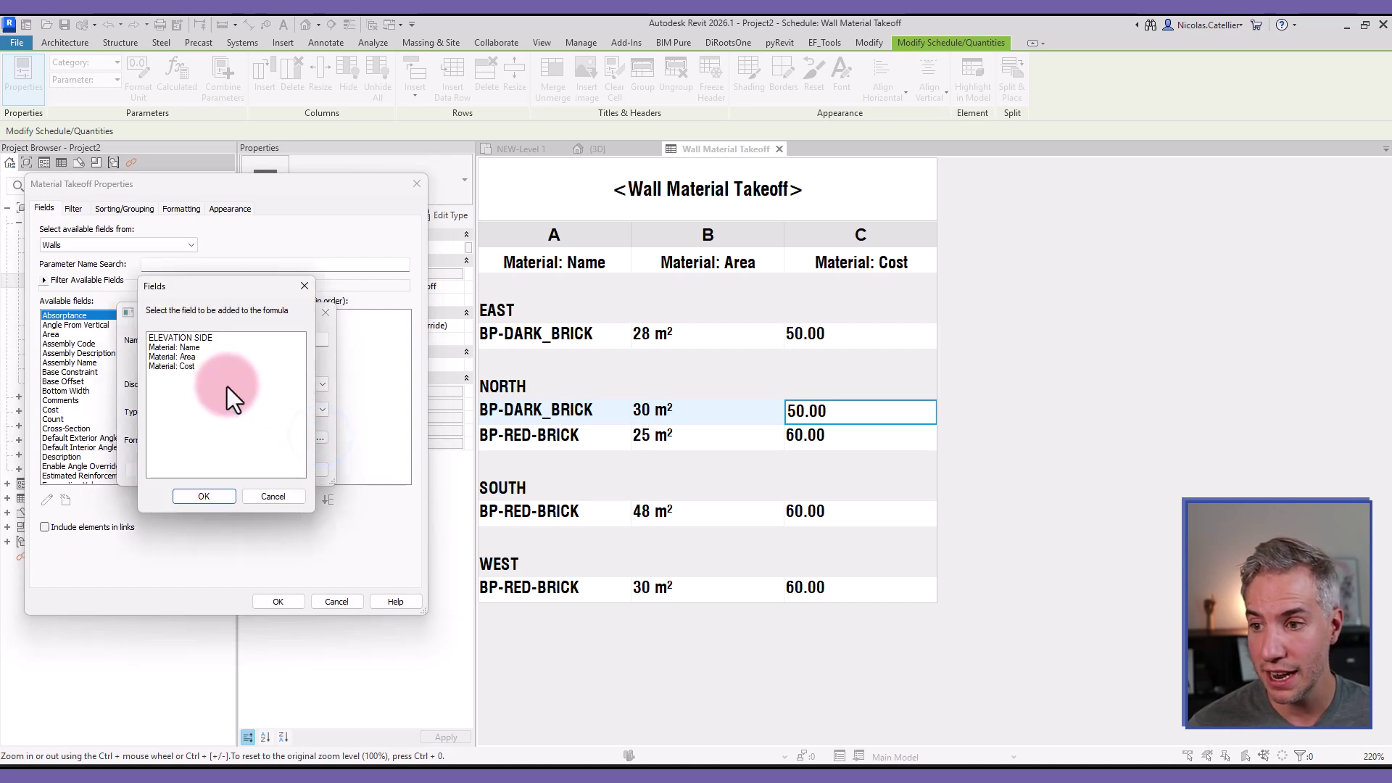
click(191, 367)
click(201, 497)
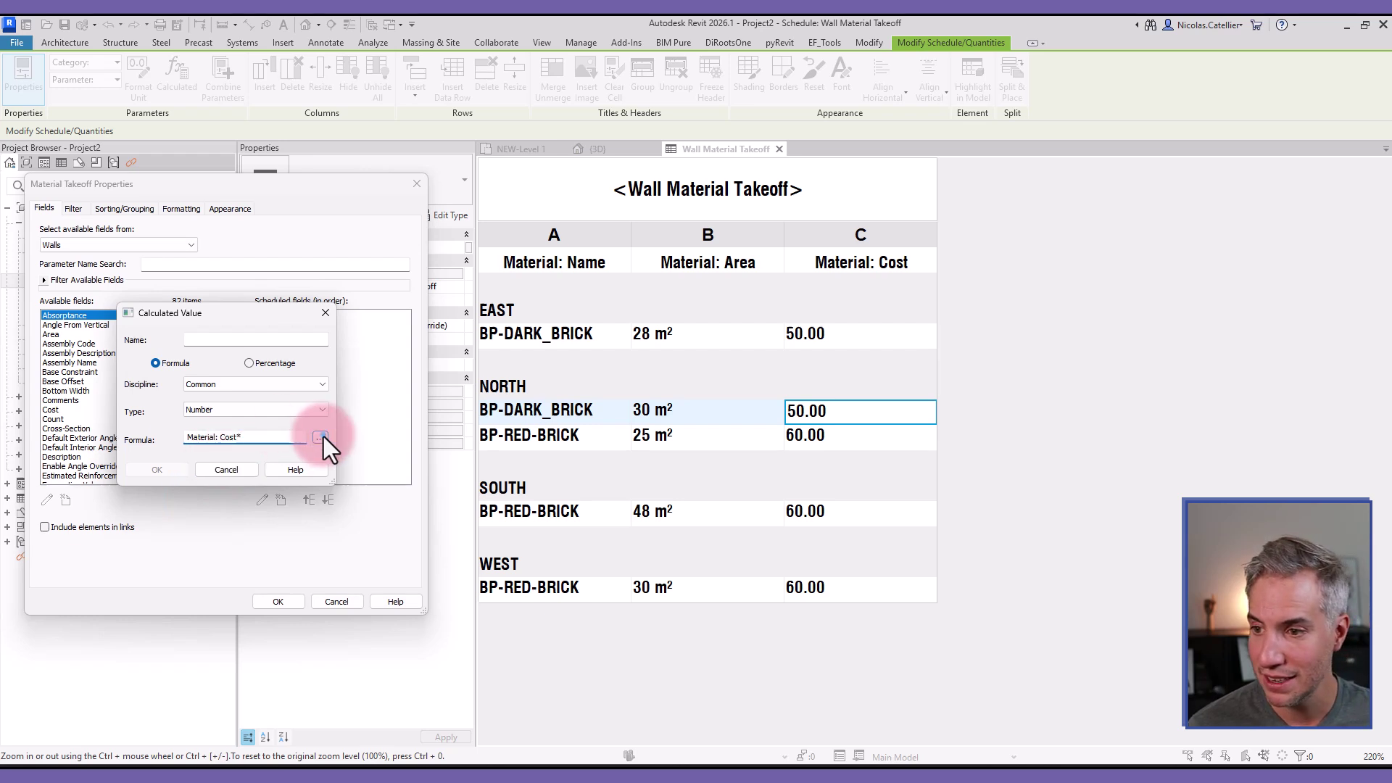
text(*)
click(320, 437)
click(171, 356)
click(203, 496)
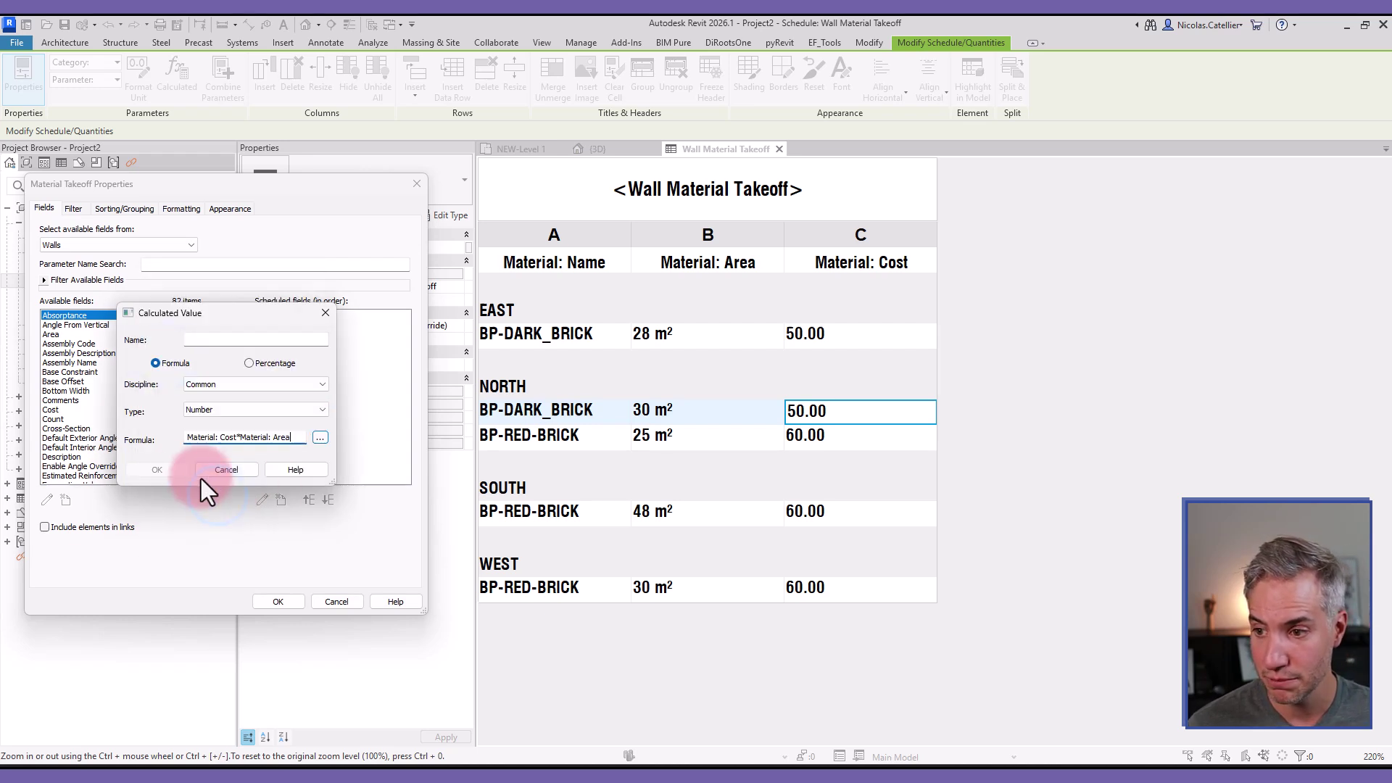
Step: Name it 'TOTAL PRICE', dismiss the units warning, and add the column to the takeoff
click(197, 336)
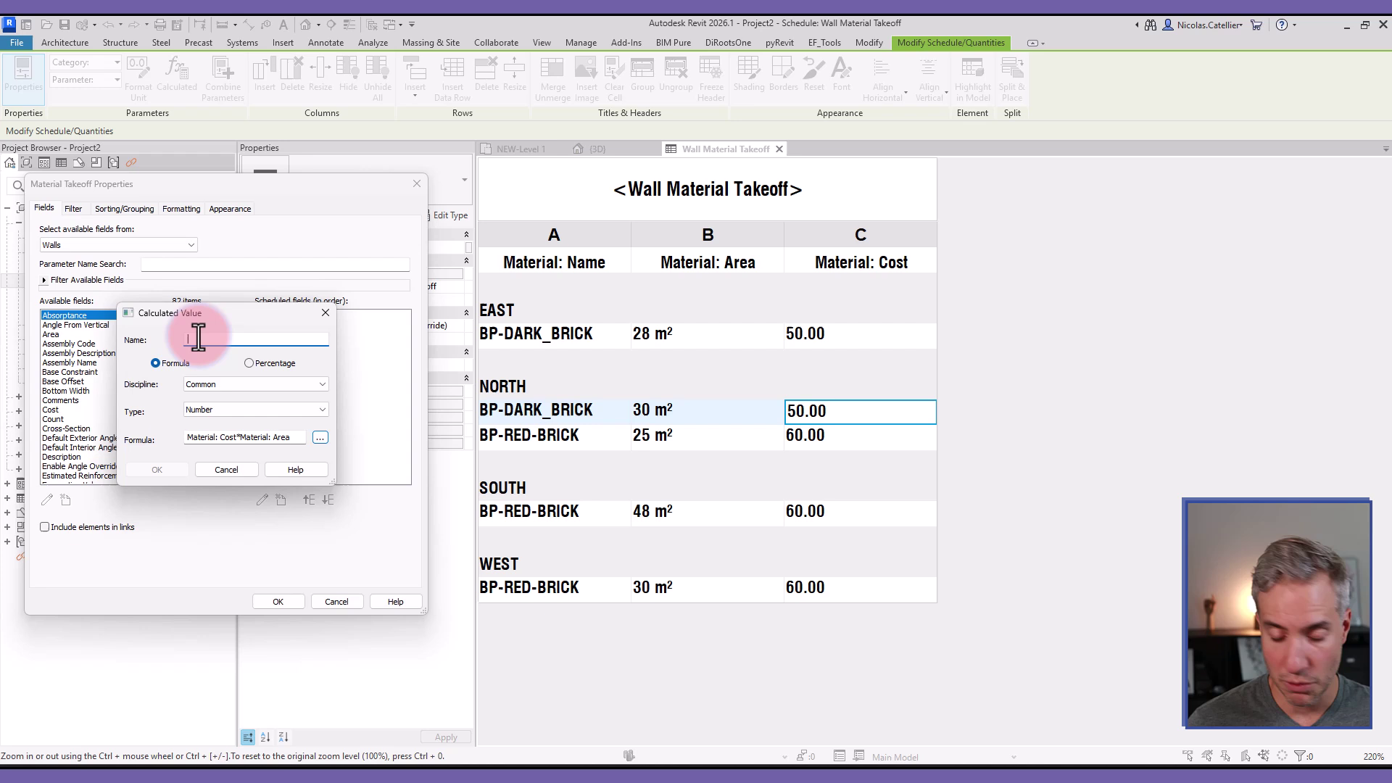
text(ToTAL PRICE)
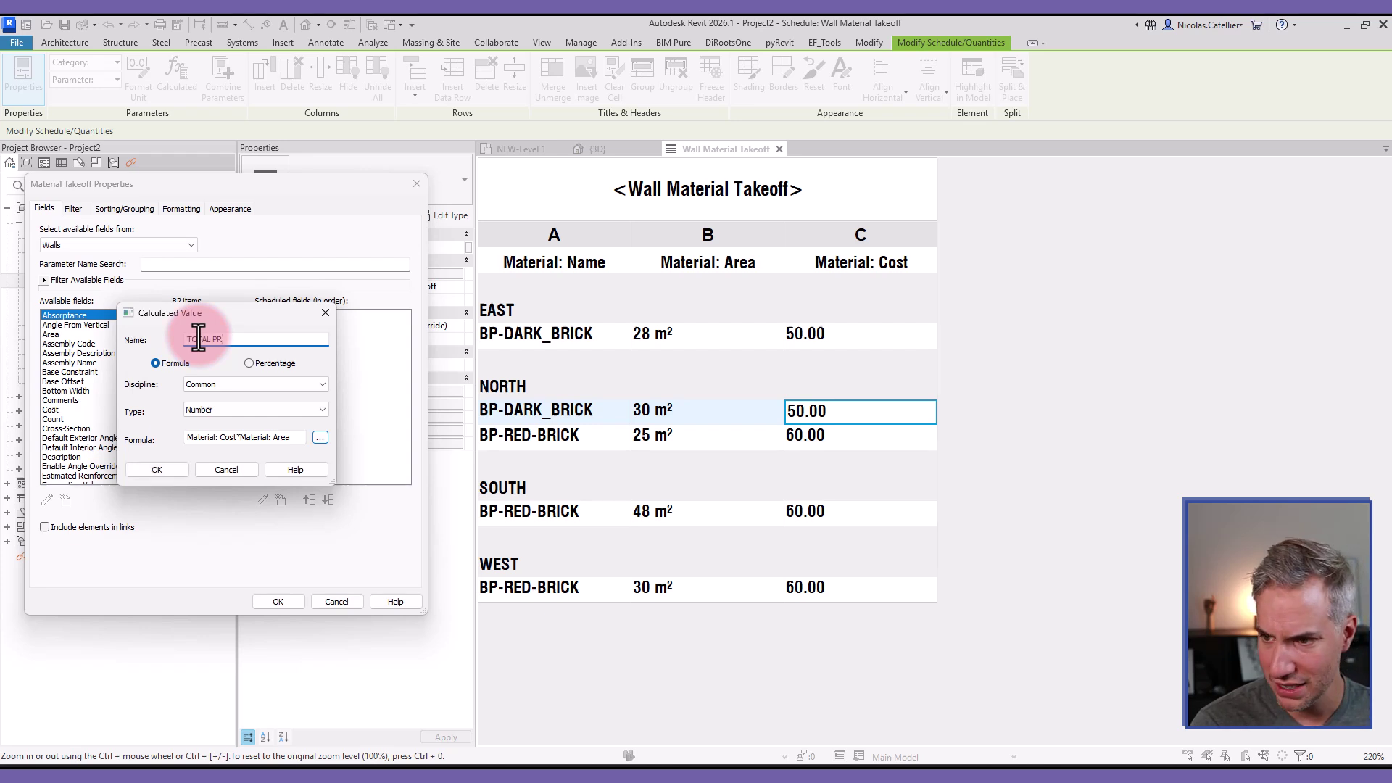
click(156, 470)
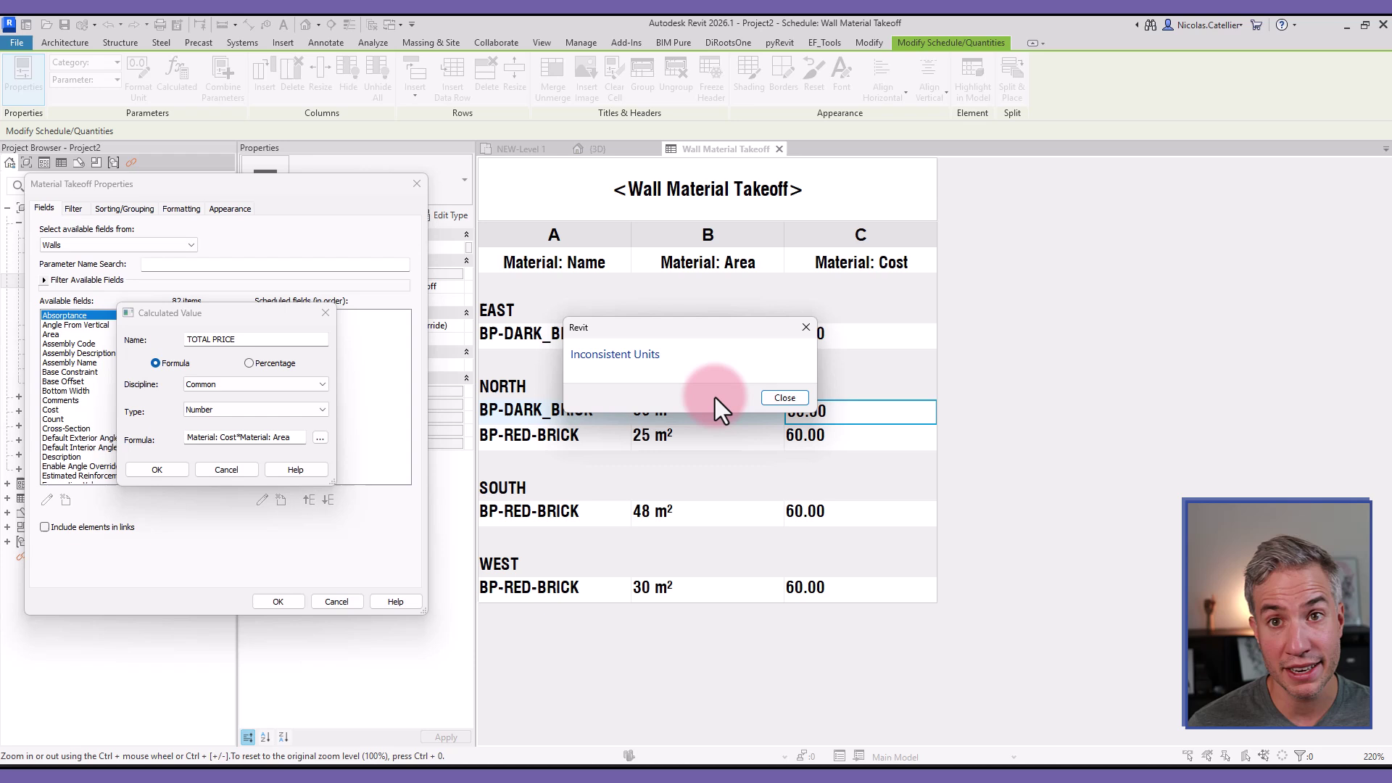
click(798, 404)
click(298, 438)
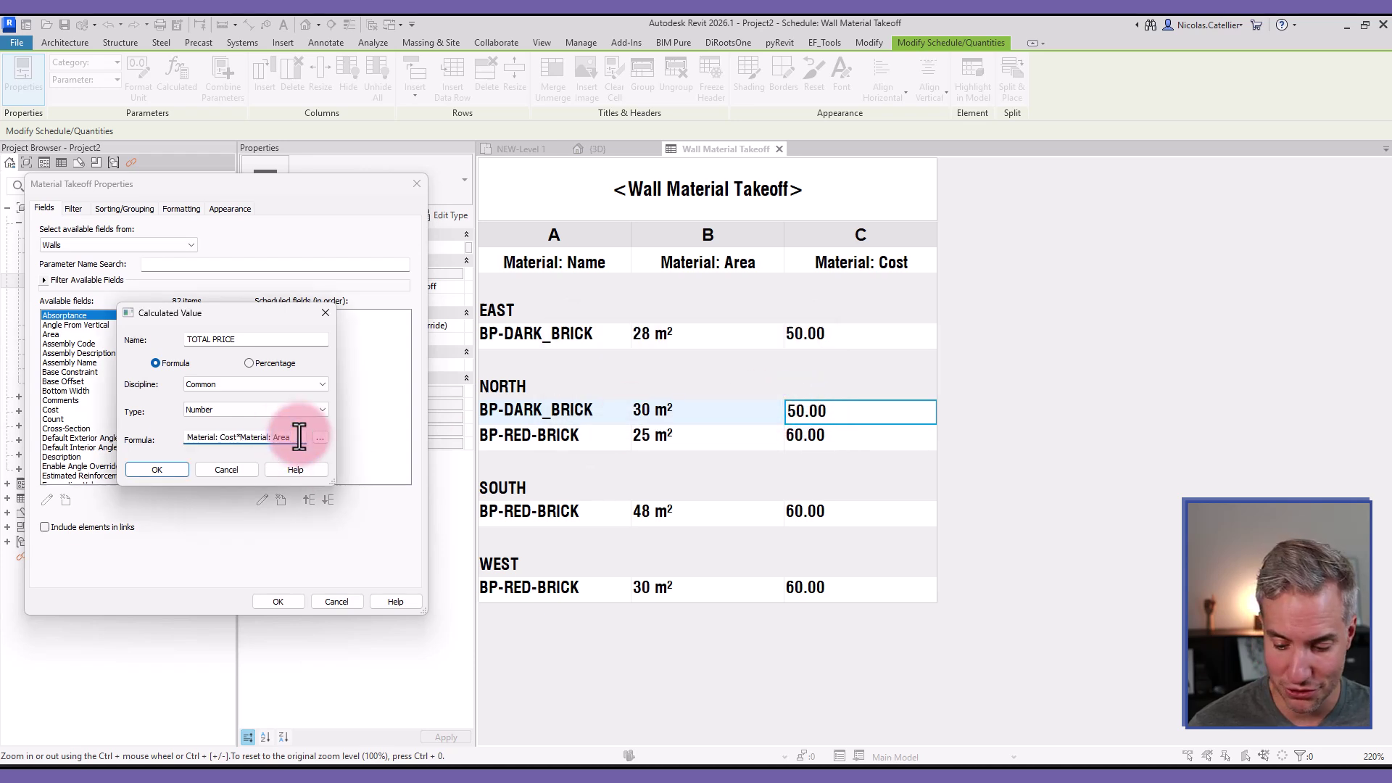
click(158, 470)
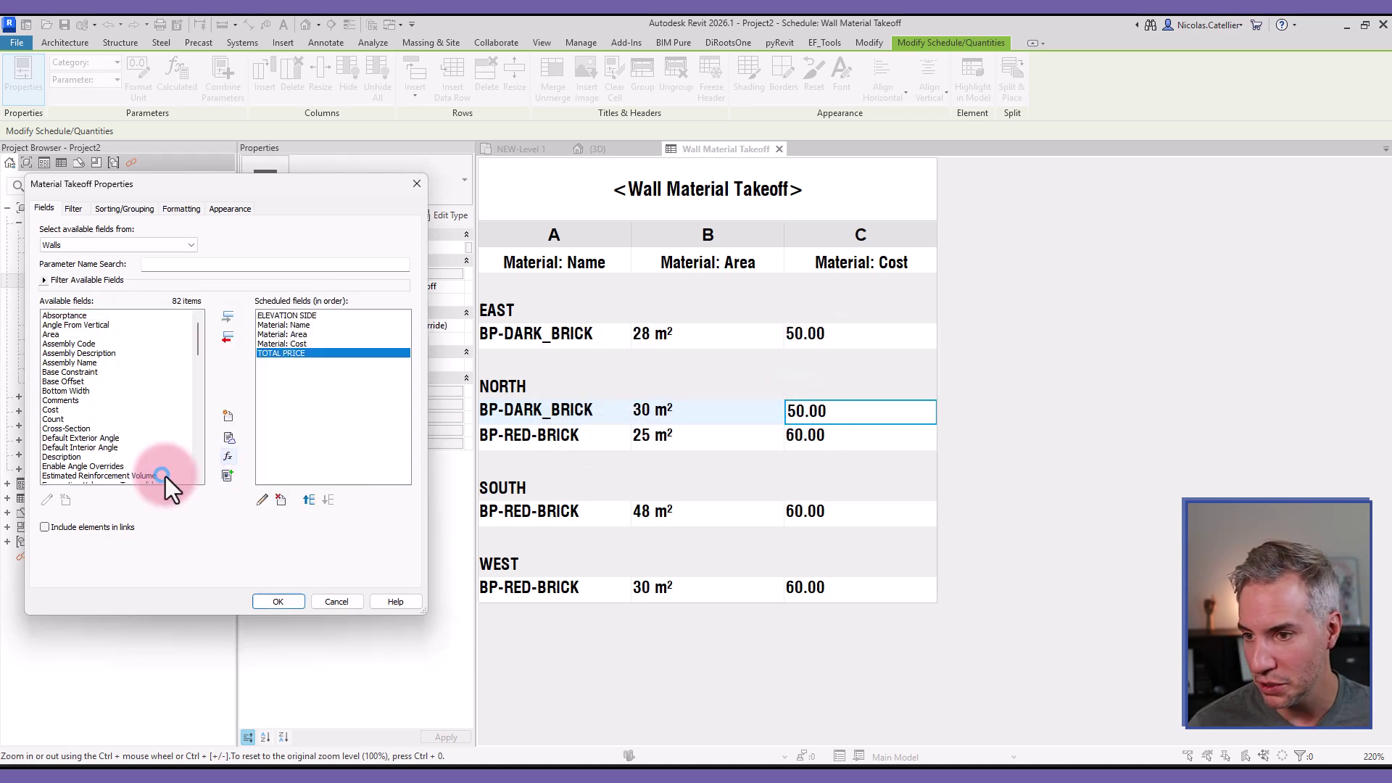
click(905, 415)
click(282, 605)
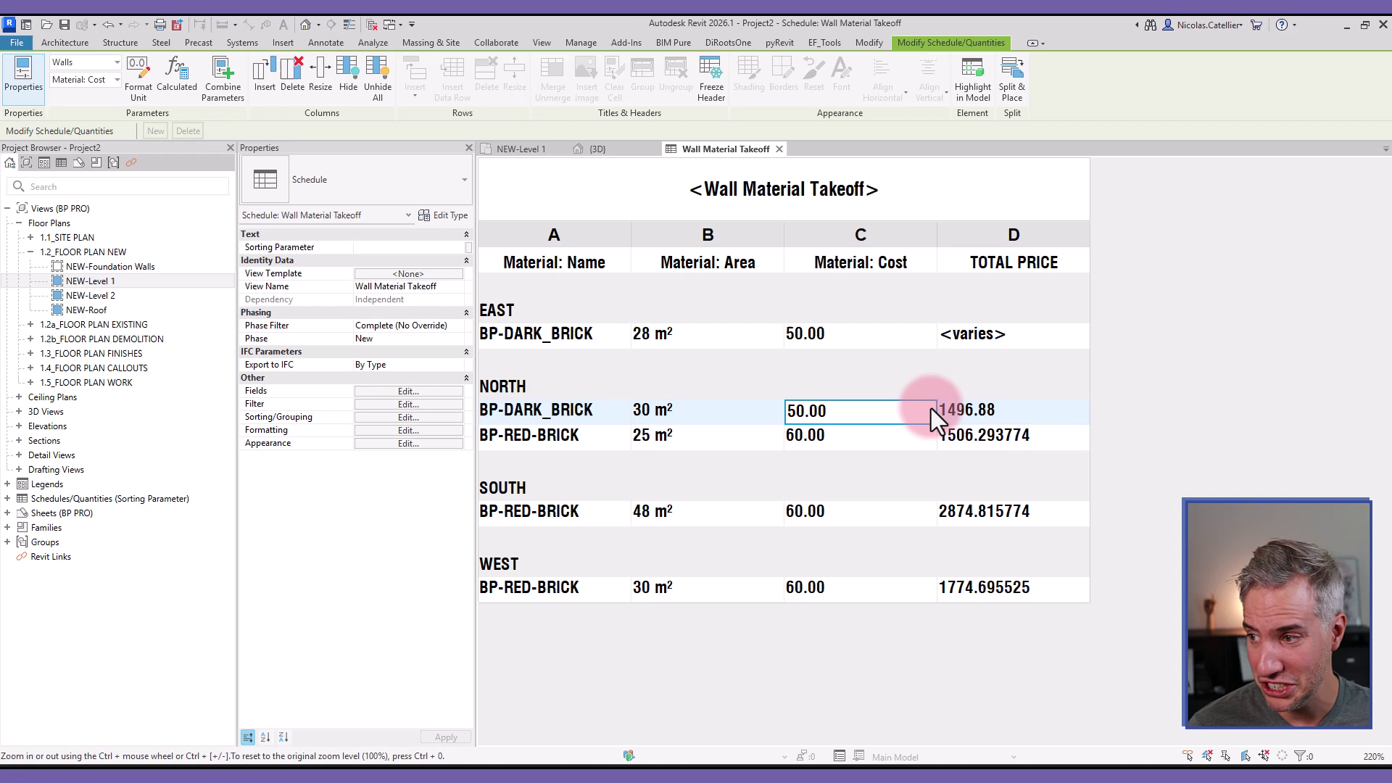
Step: Format TOTAL PRICE as Currency with 2 decimal places and a $ unit symbol
click(372, 432)
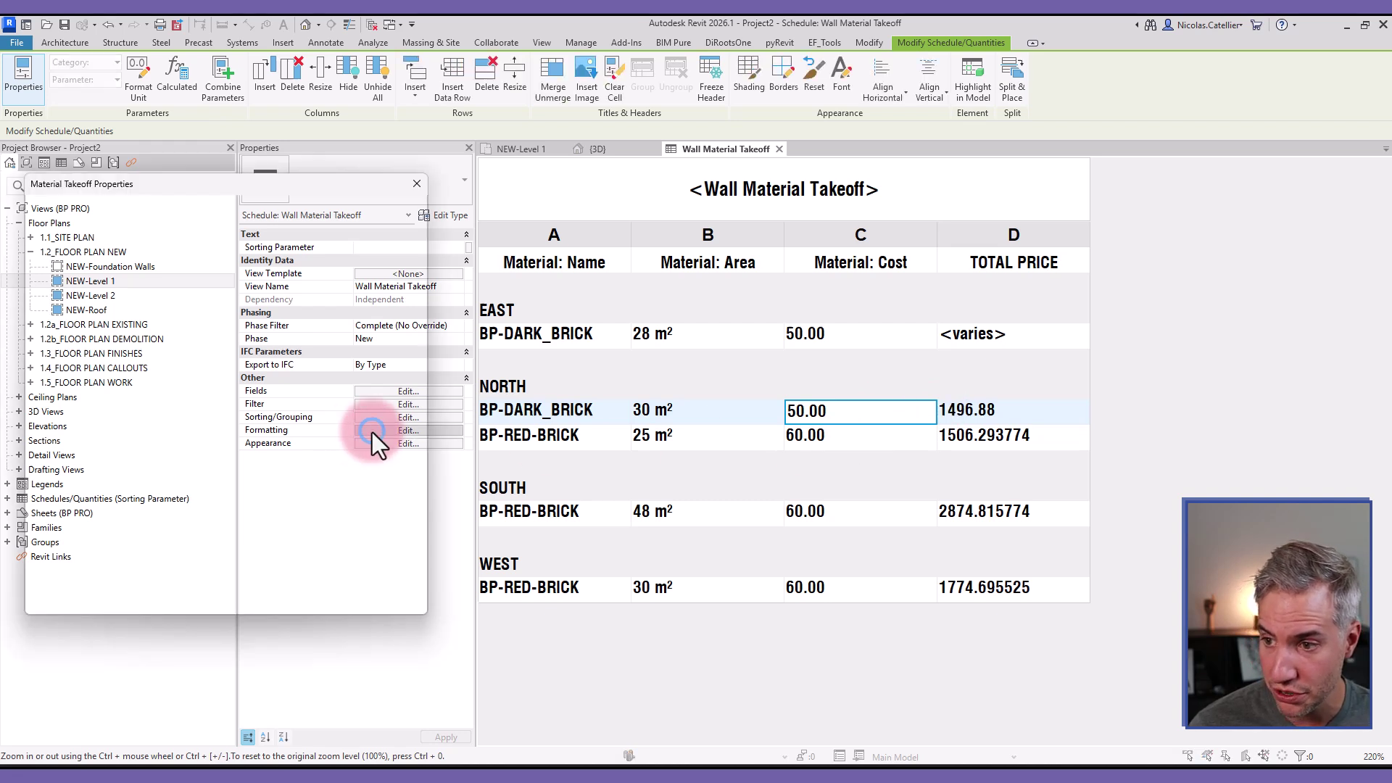
click(59, 285)
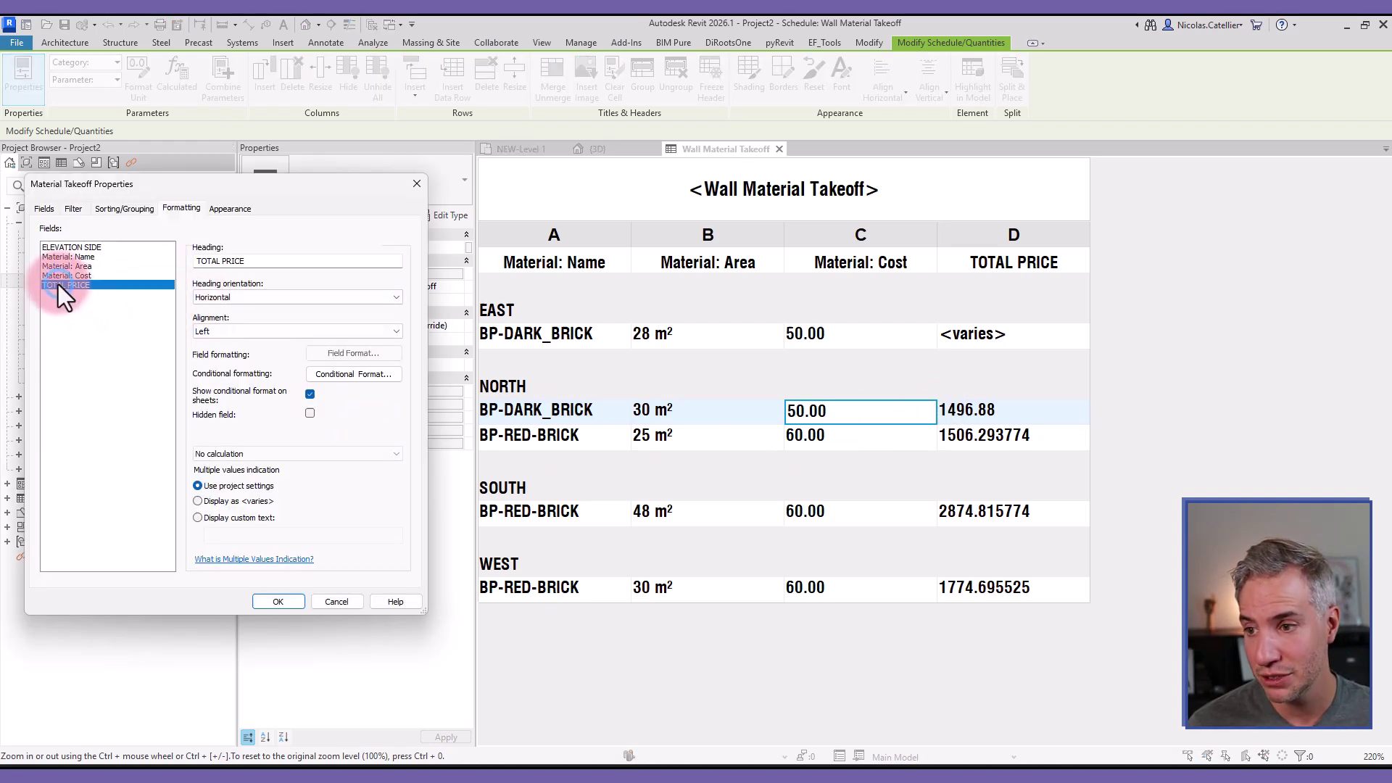
click(355, 351)
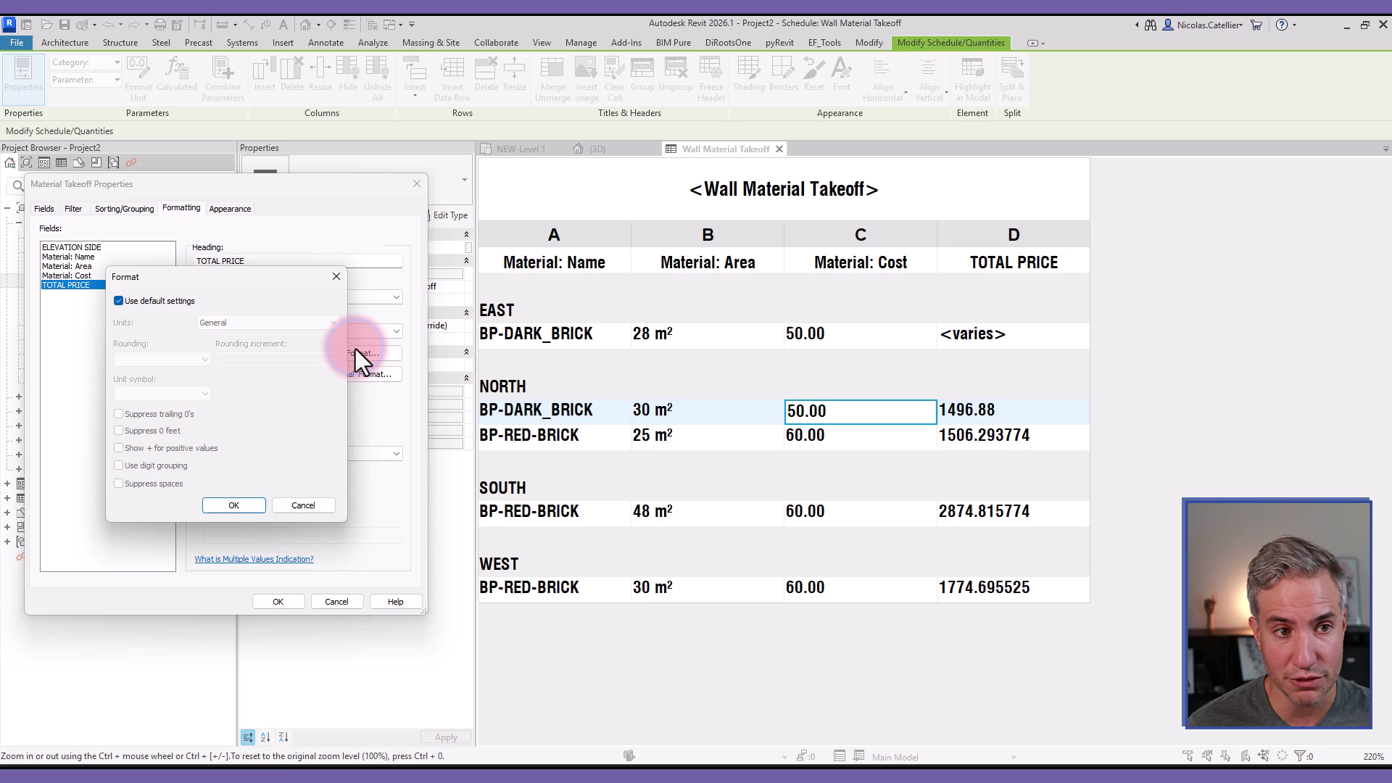
click(142, 303)
click(234, 324)
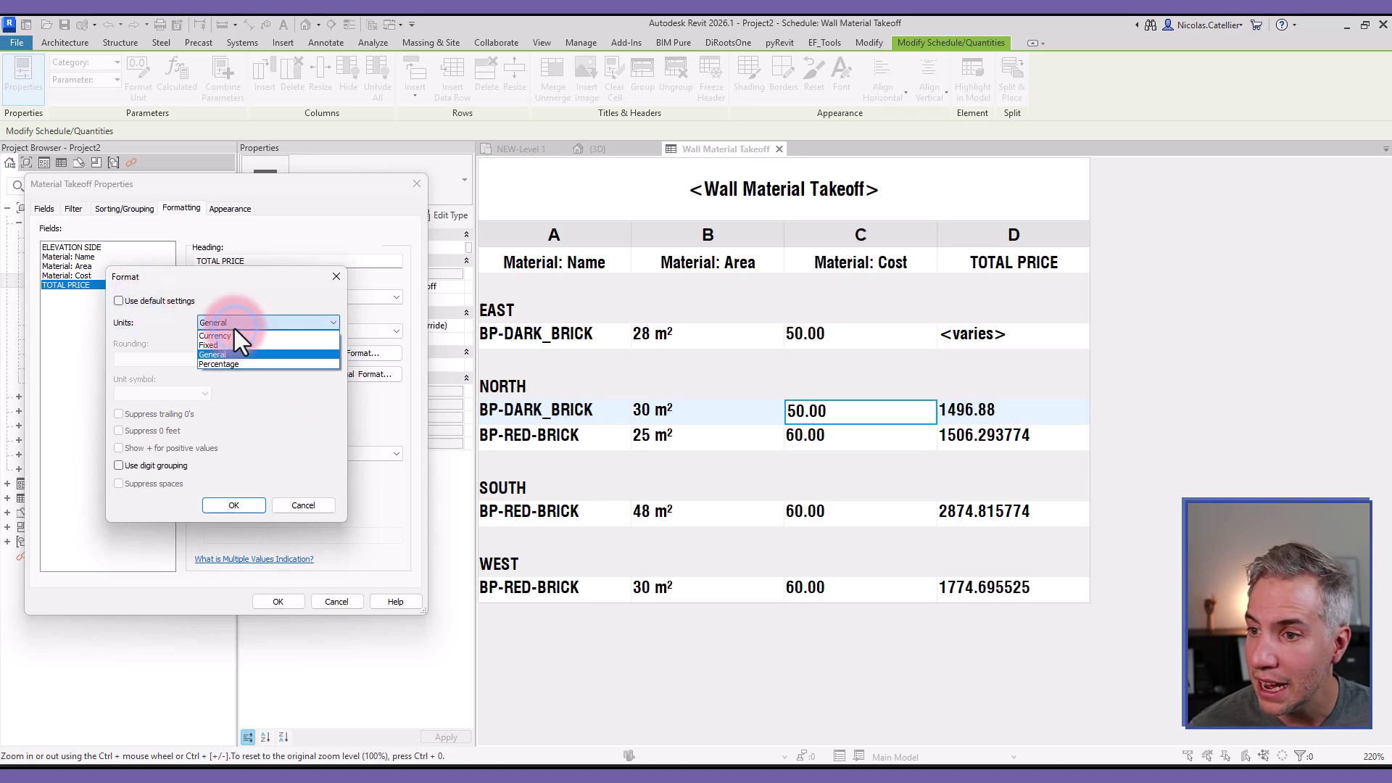
click(229, 335)
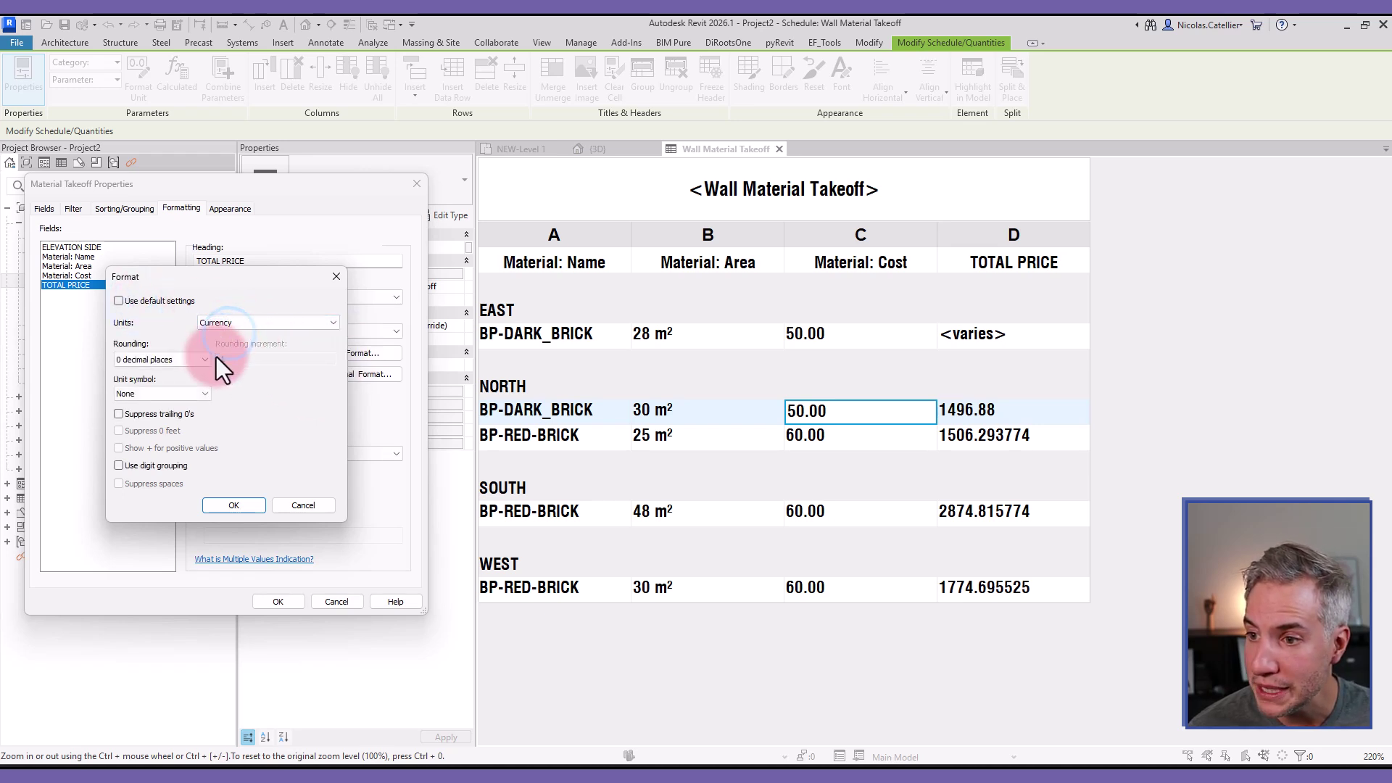
click(167, 361)
click(168, 421)
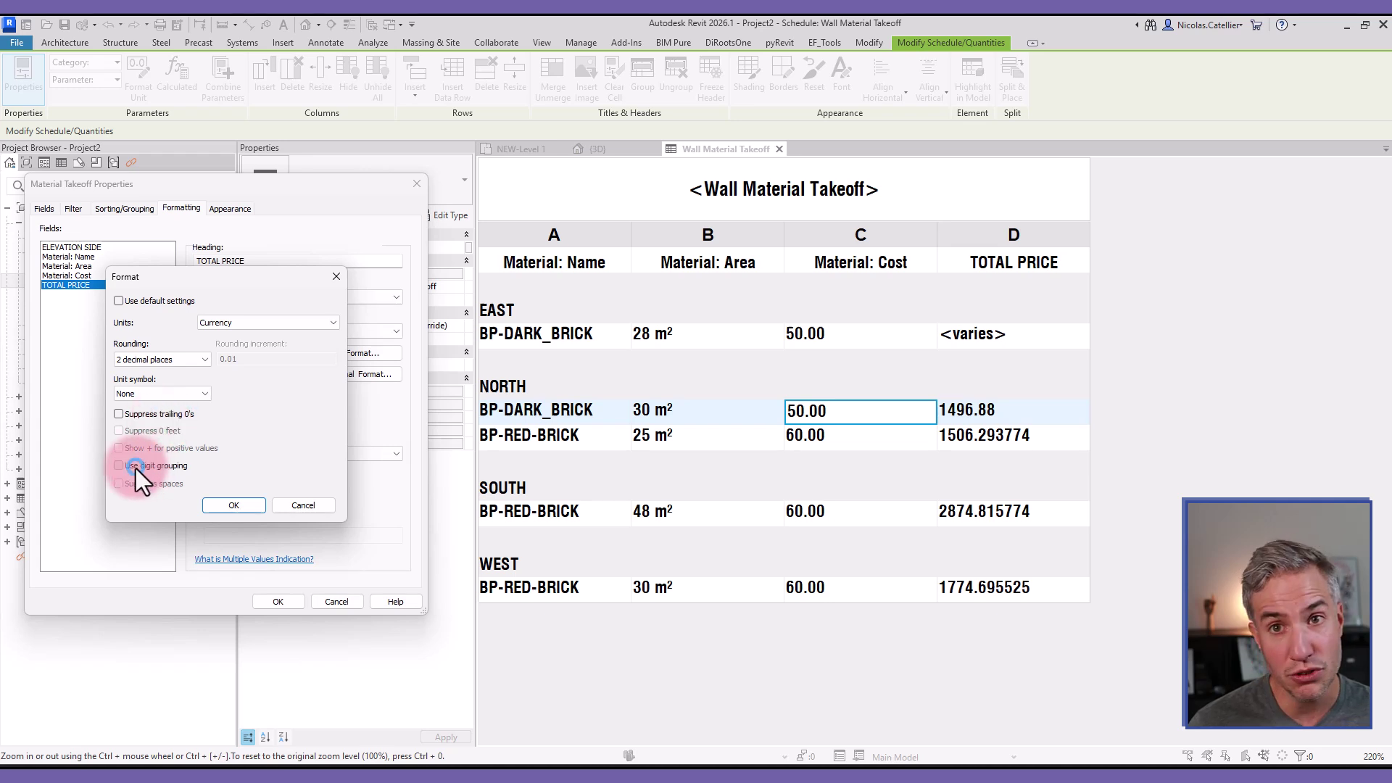
click(145, 395)
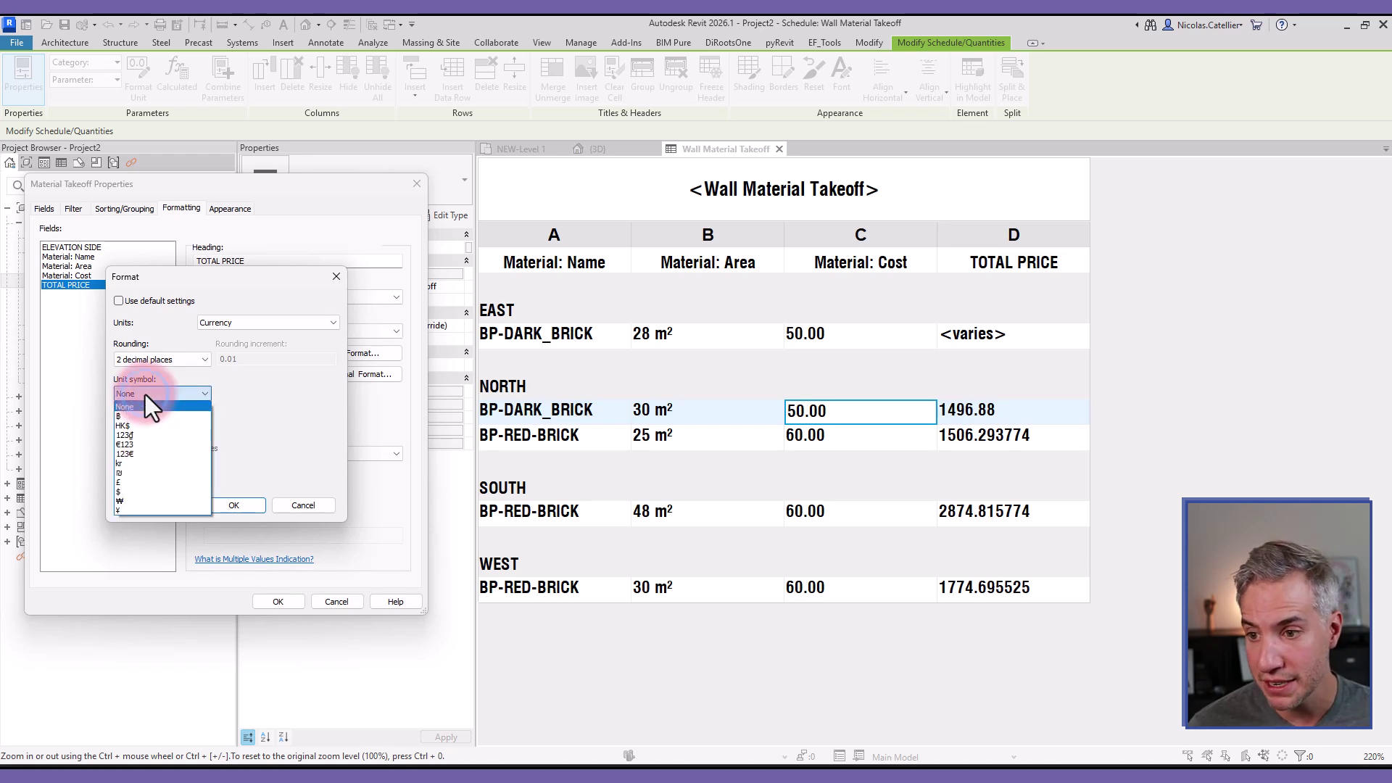
click(147, 491)
click(232, 505)
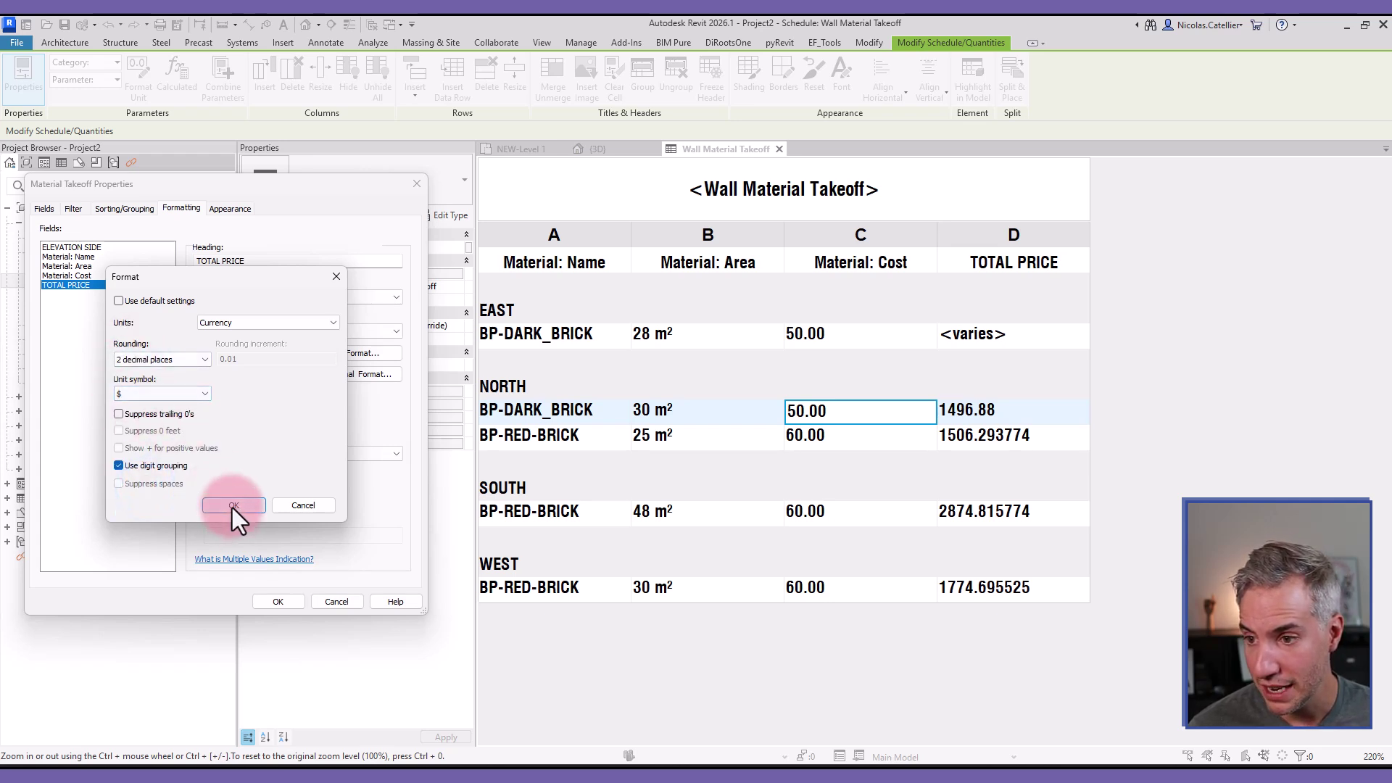
click(279, 602)
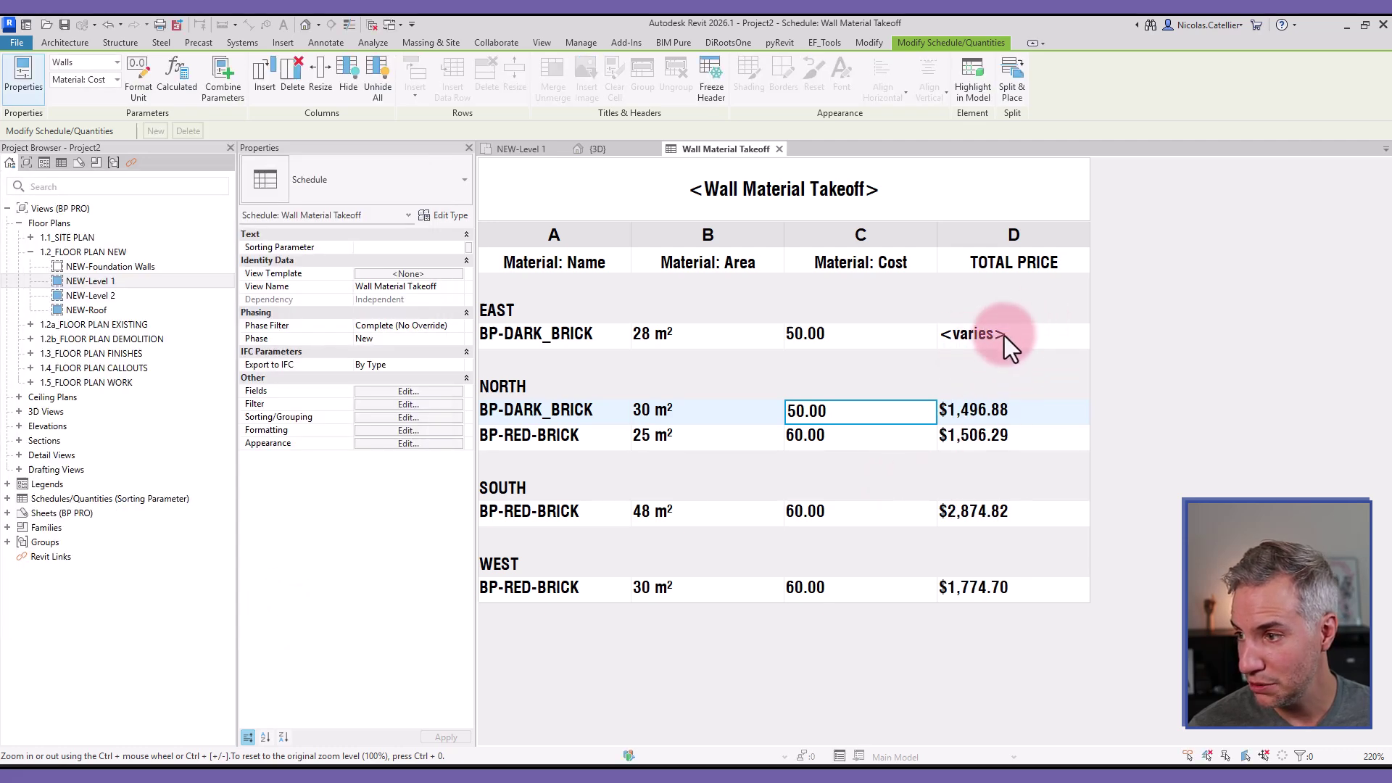
Step: Set the TOTAL PRICE field to Calculate totals so group rows show sums like $1,382.81
click(386, 431)
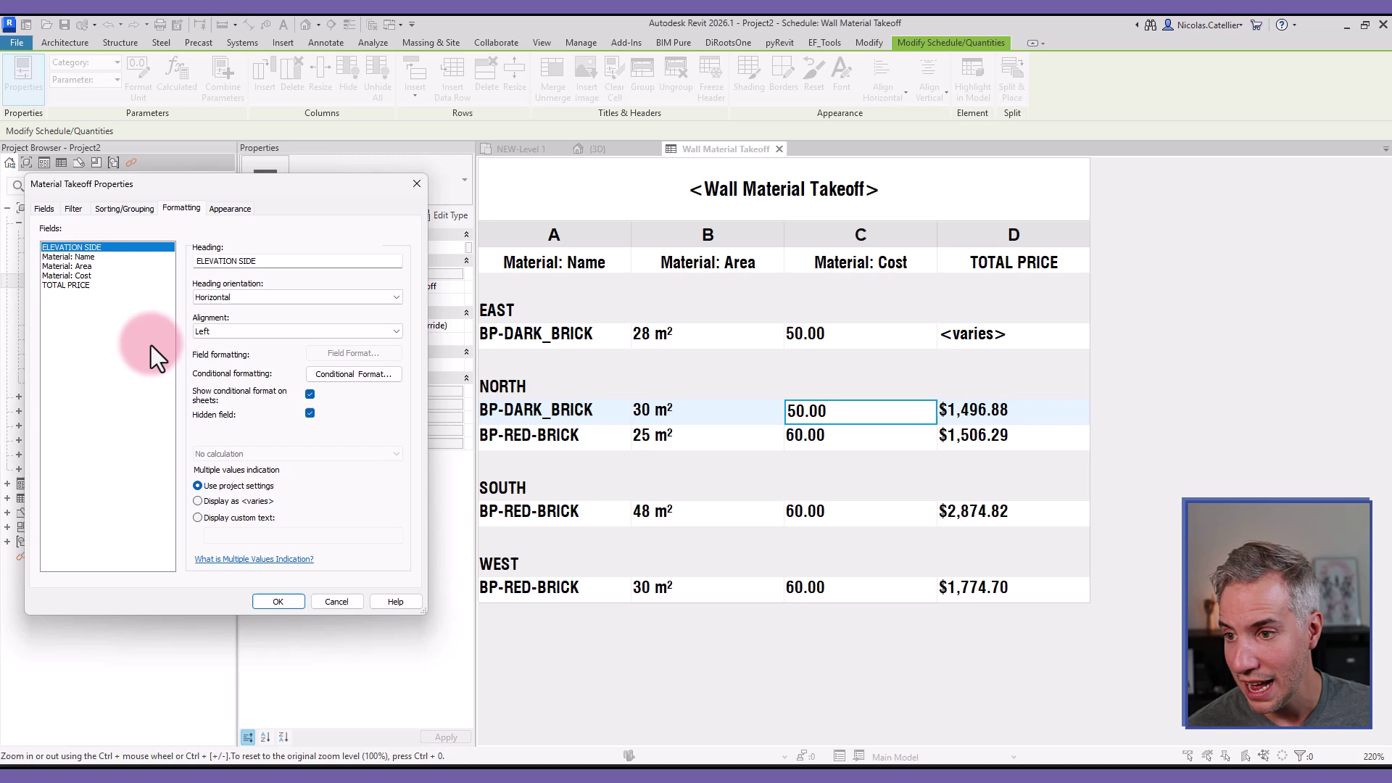
click(76, 285)
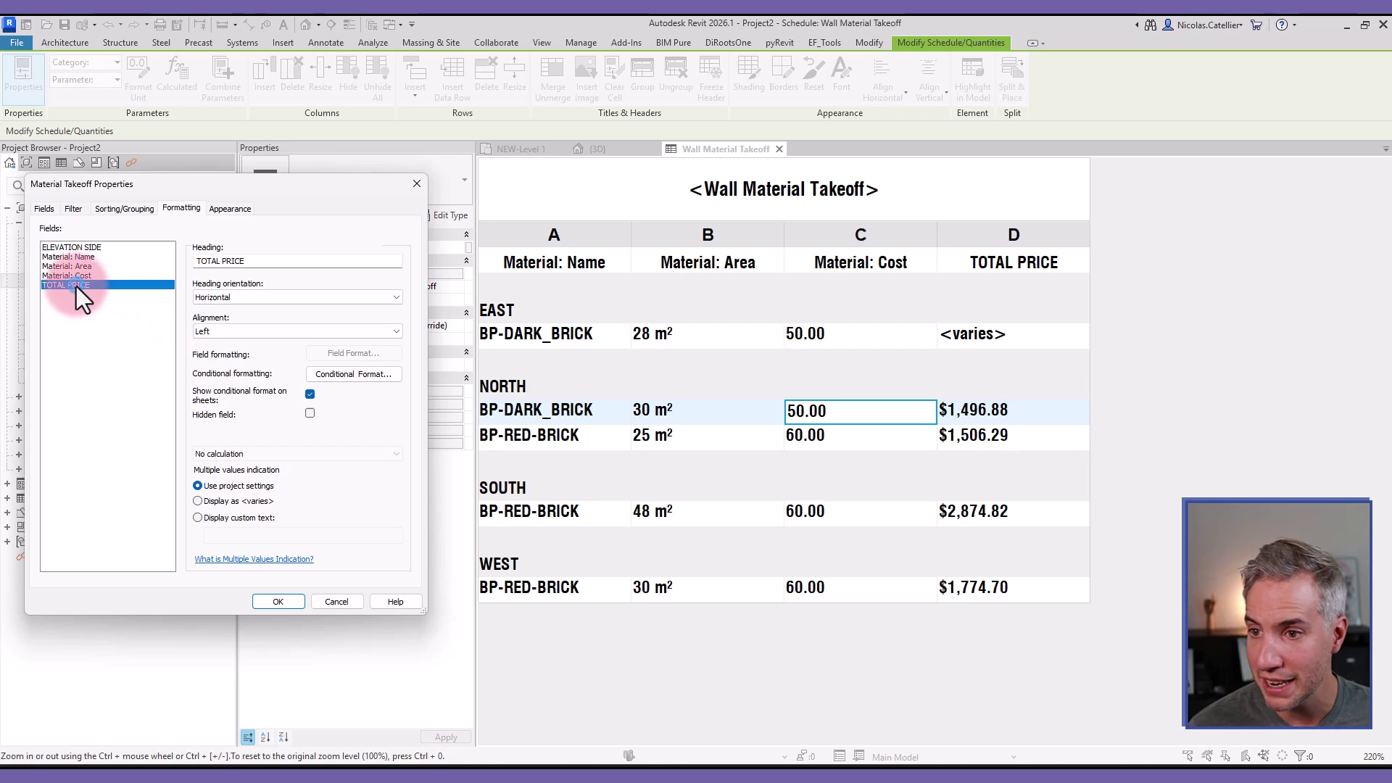
click(270, 455)
click(243, 479)
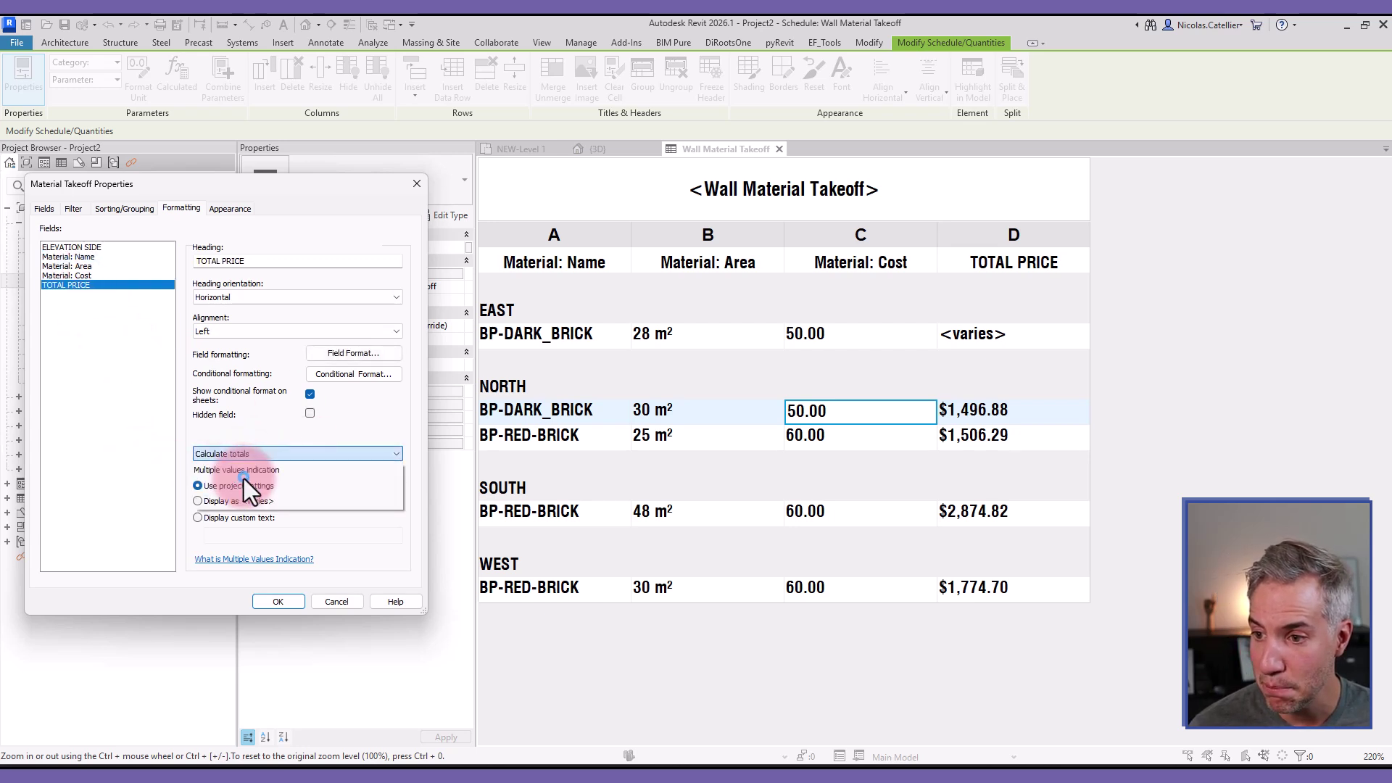
click(288, 603)
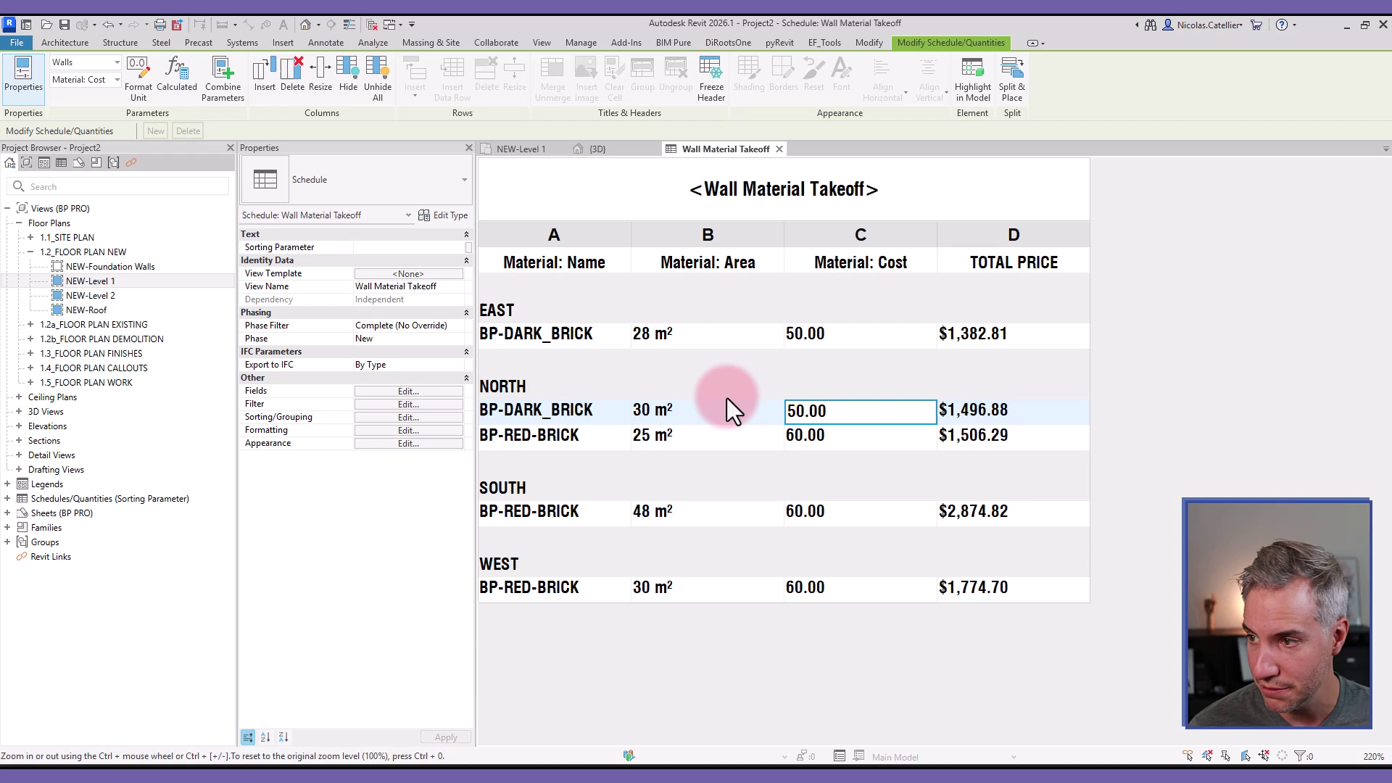
Step: Add a calculated 'Percentage' field of Material: Area by ELEVATION SIDE to the takeoff
click(407, 392)
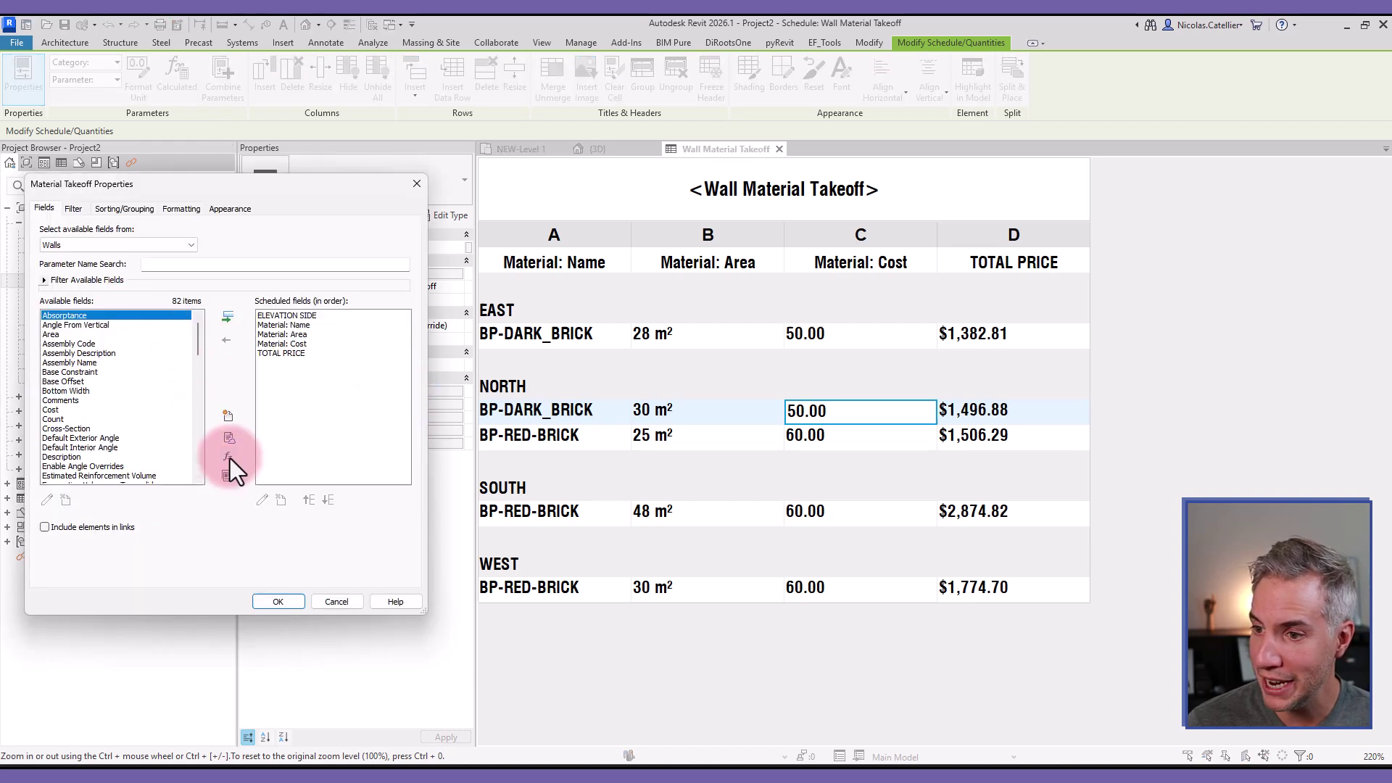
click(229, 458)
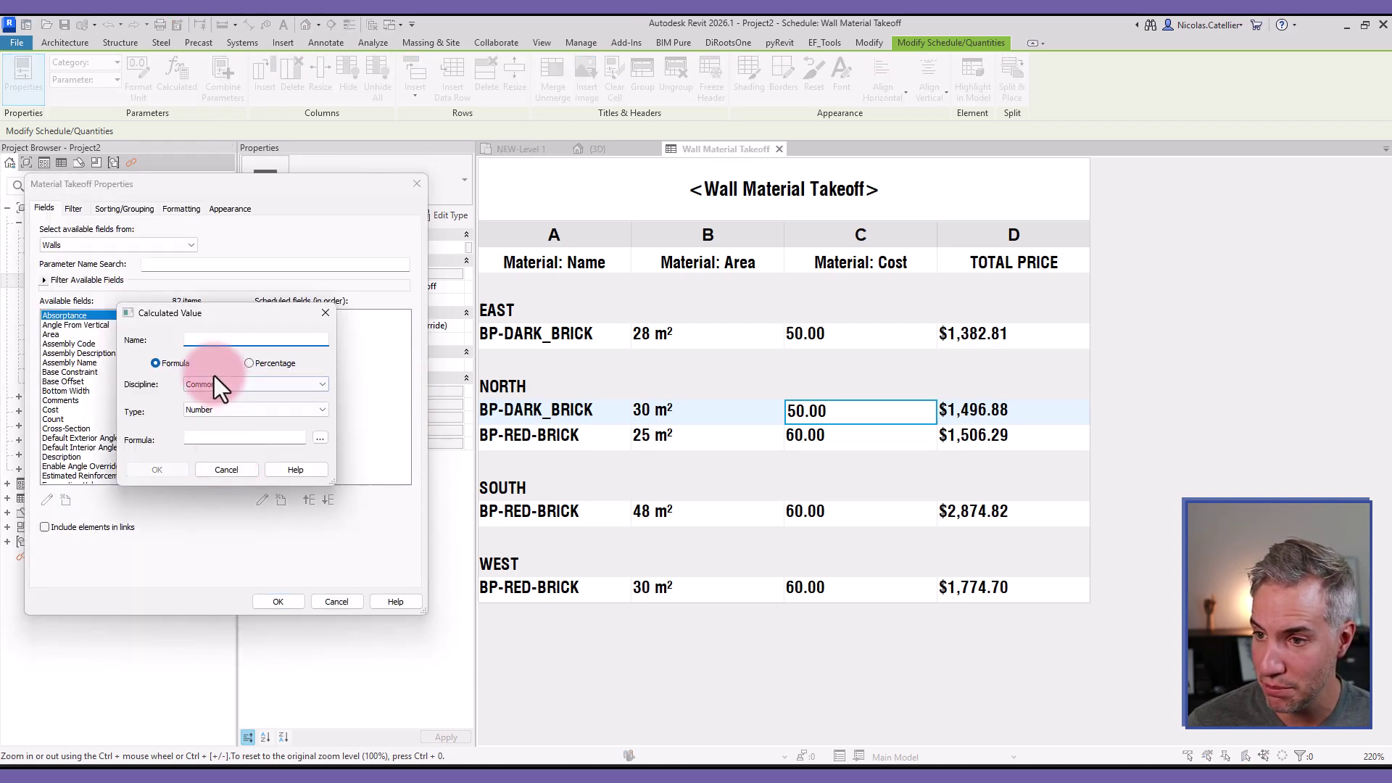
click(251, 363)
click(231, 338)
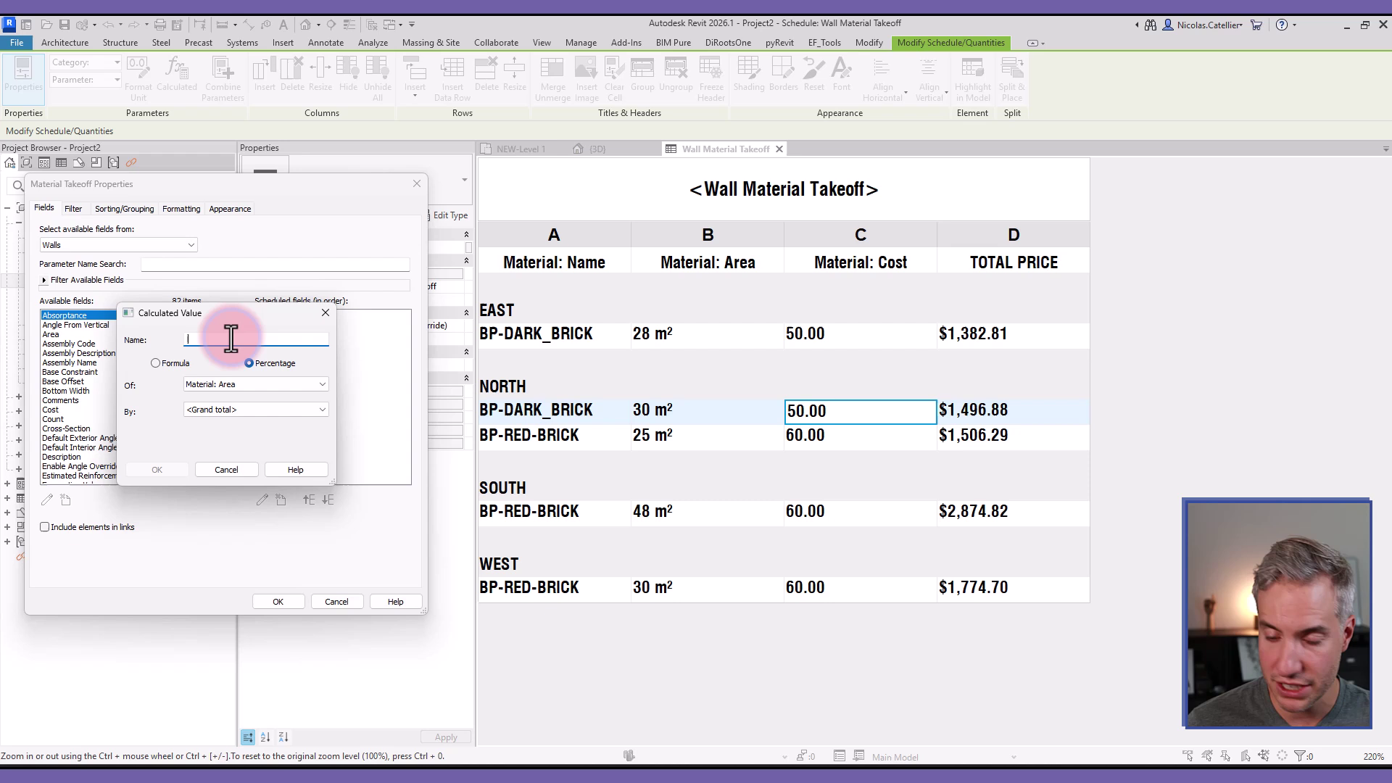
text(Percentage)
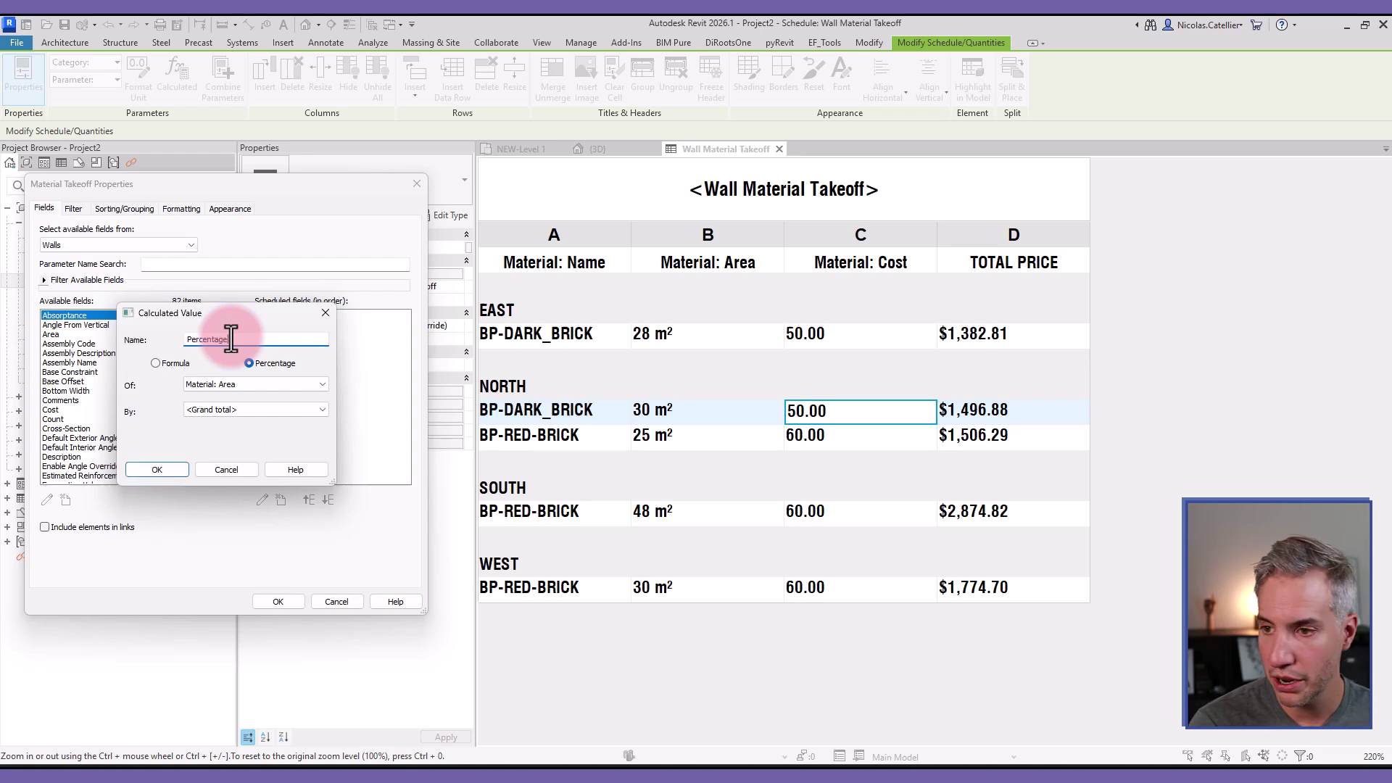
click(222, 386)
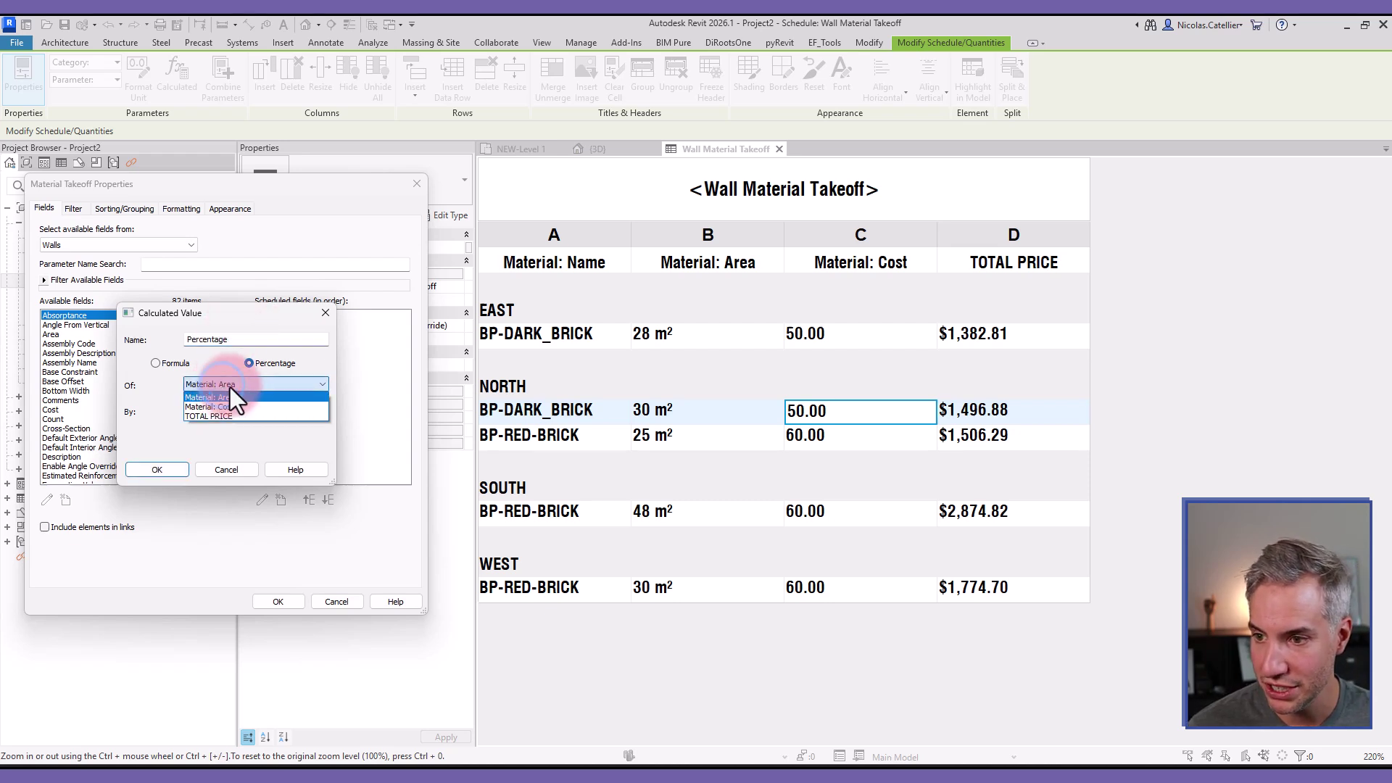
click(156, 411)
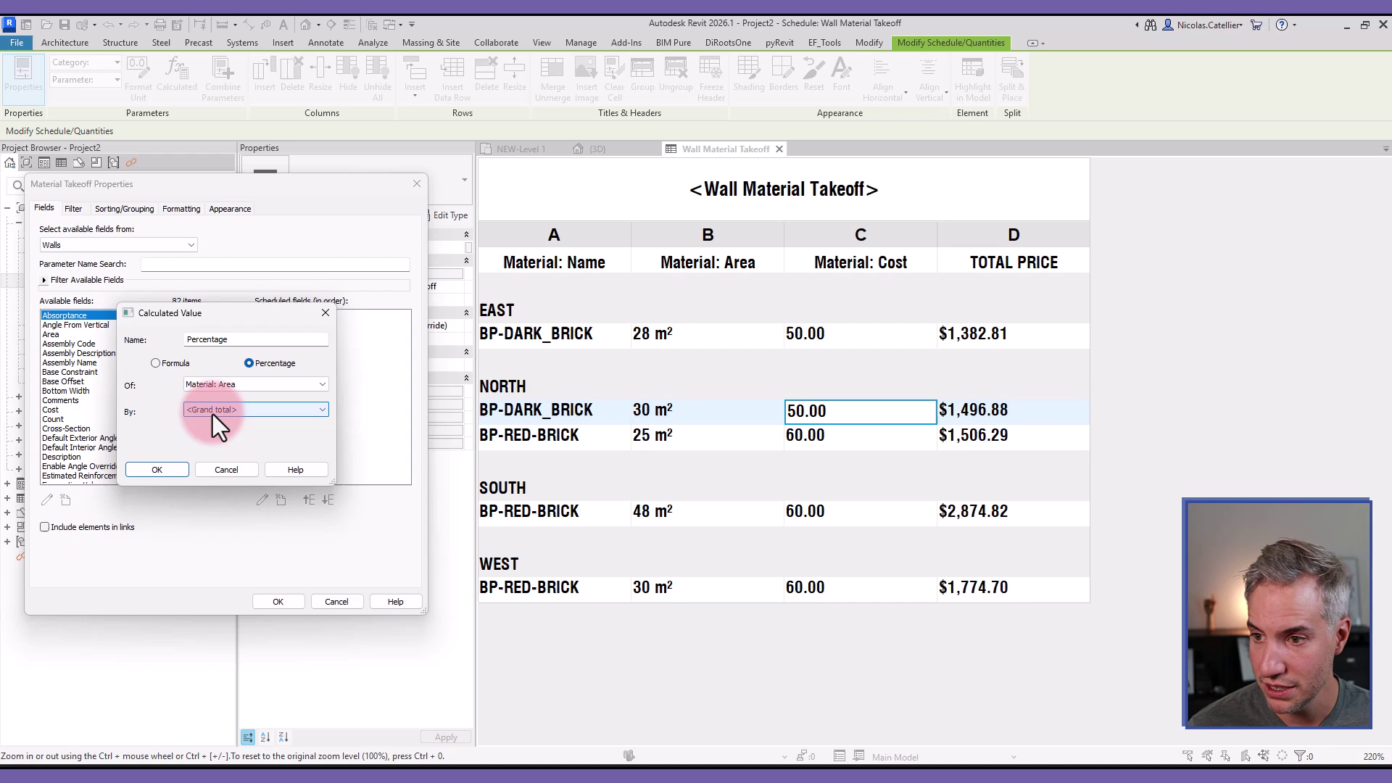
click(212, 412)
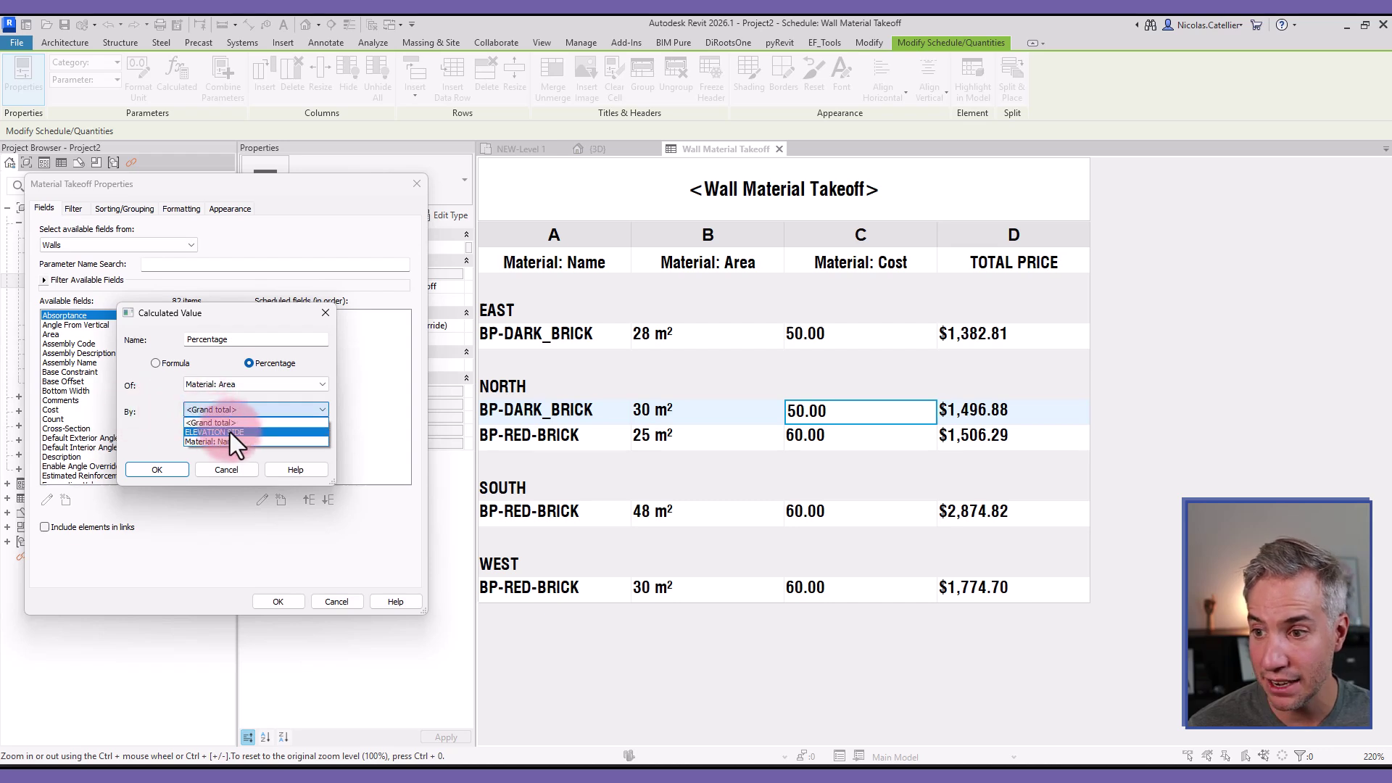
click(231, 432)
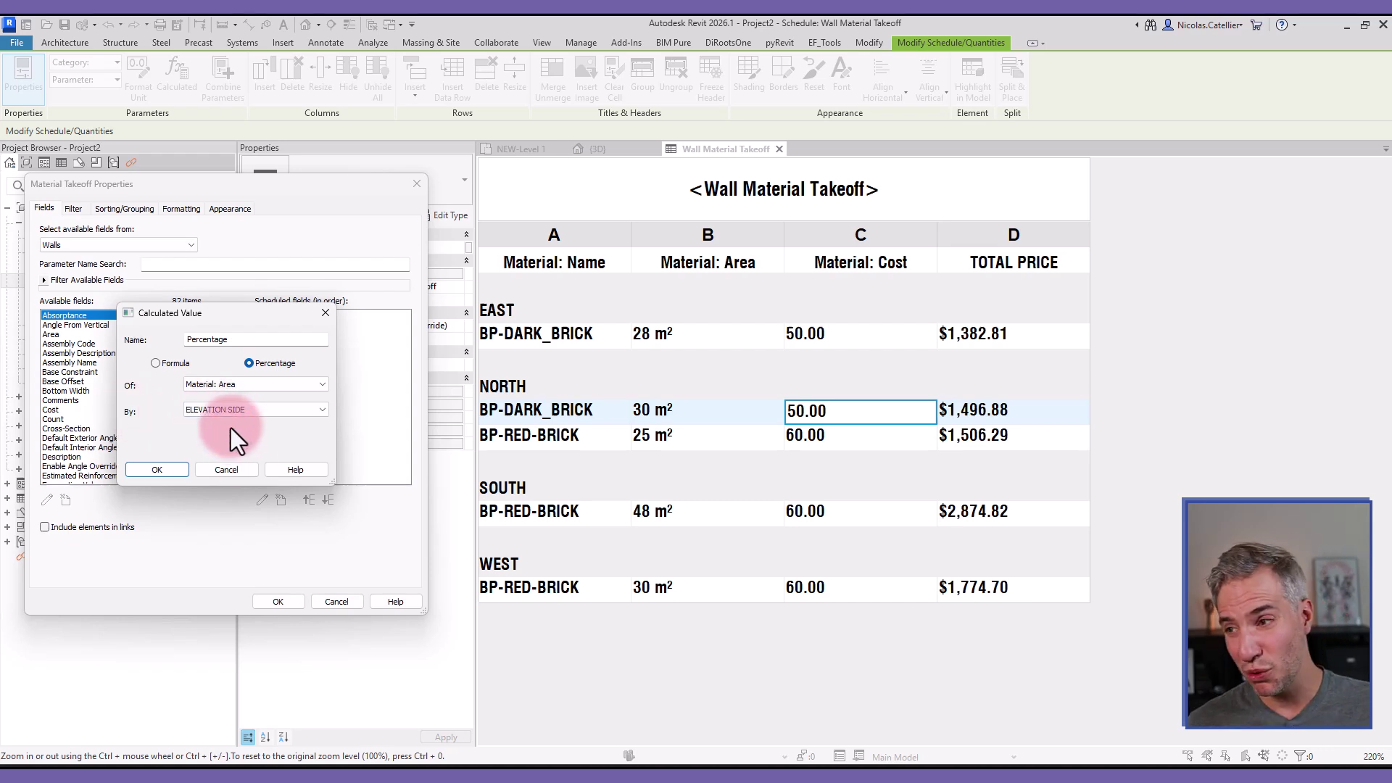
click(158, 470)
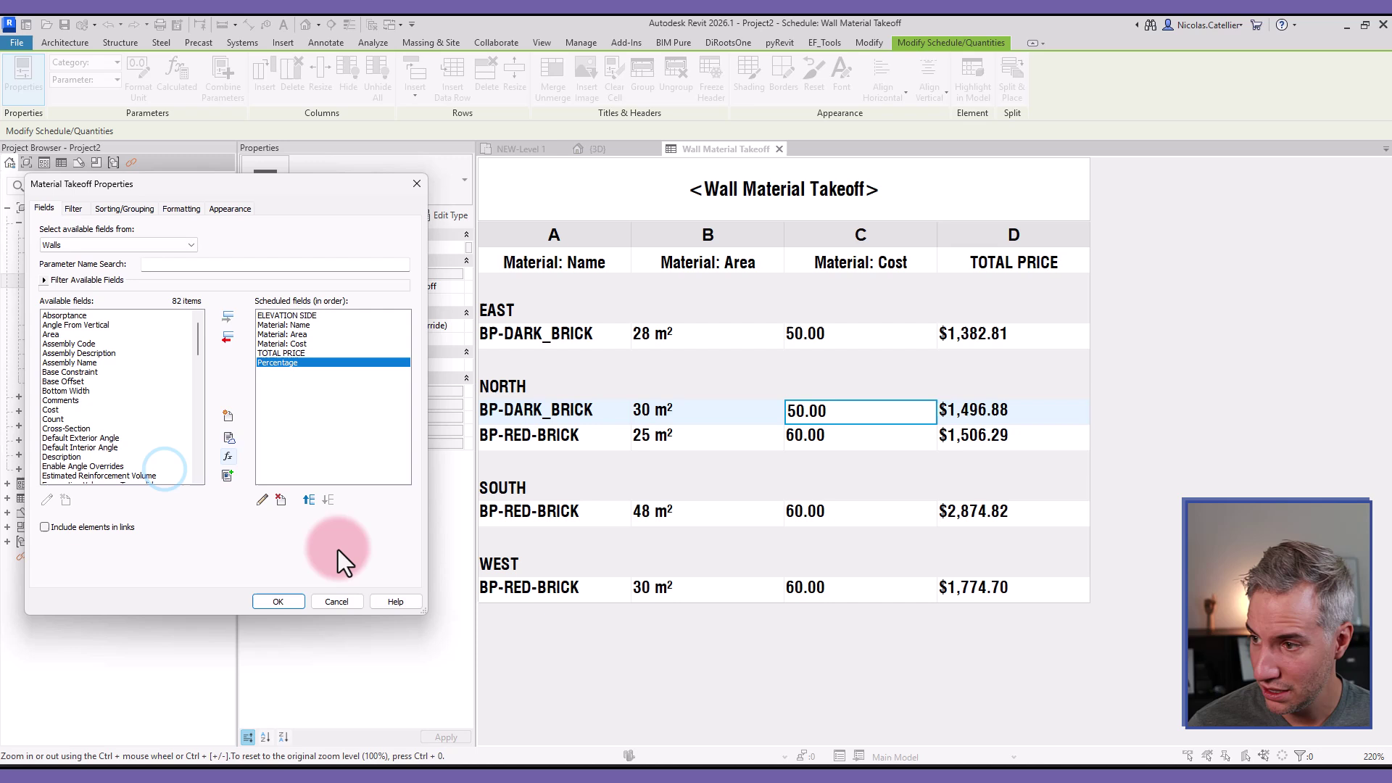
click(277, 603)
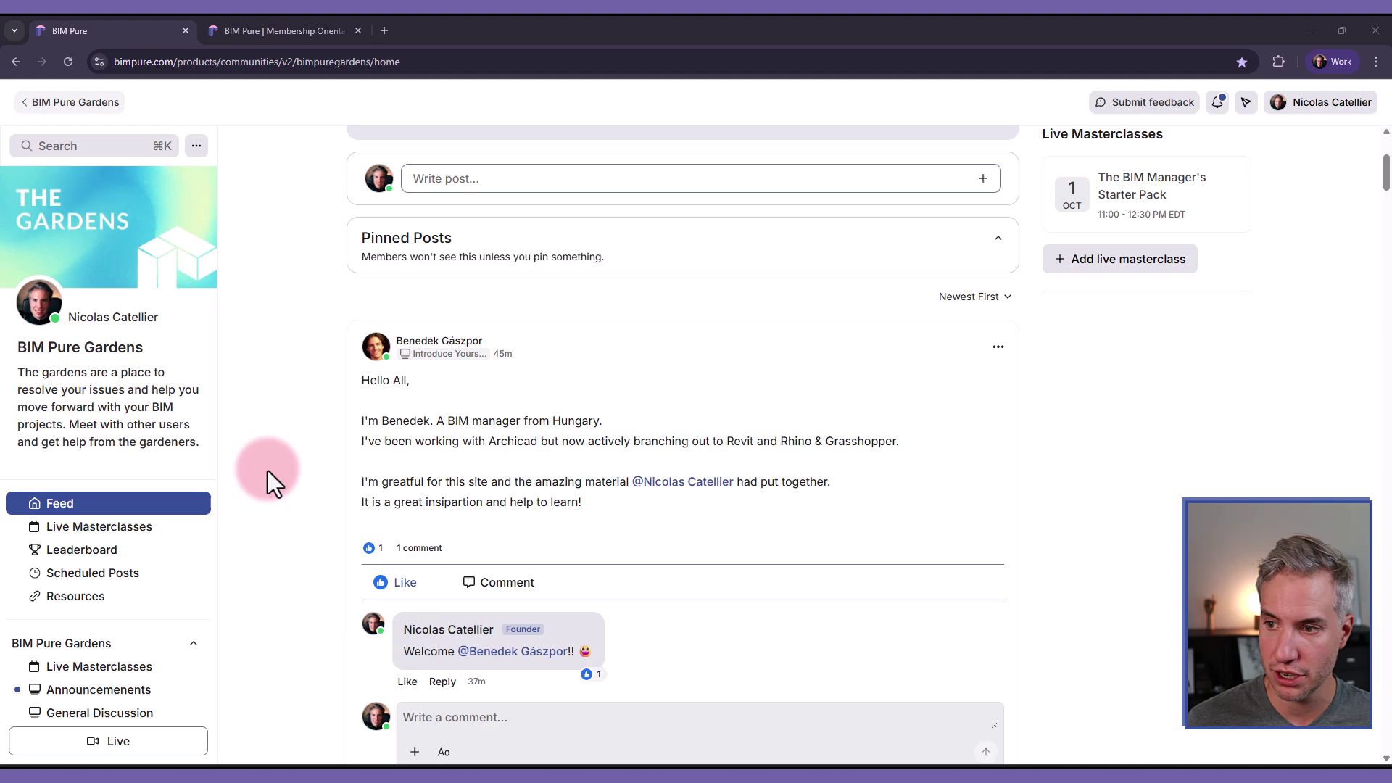
Step: Scroll through the Gardens feed posts, then switch to the BIM Pure membership orientation tab
scroll(267, 471, down, 12)
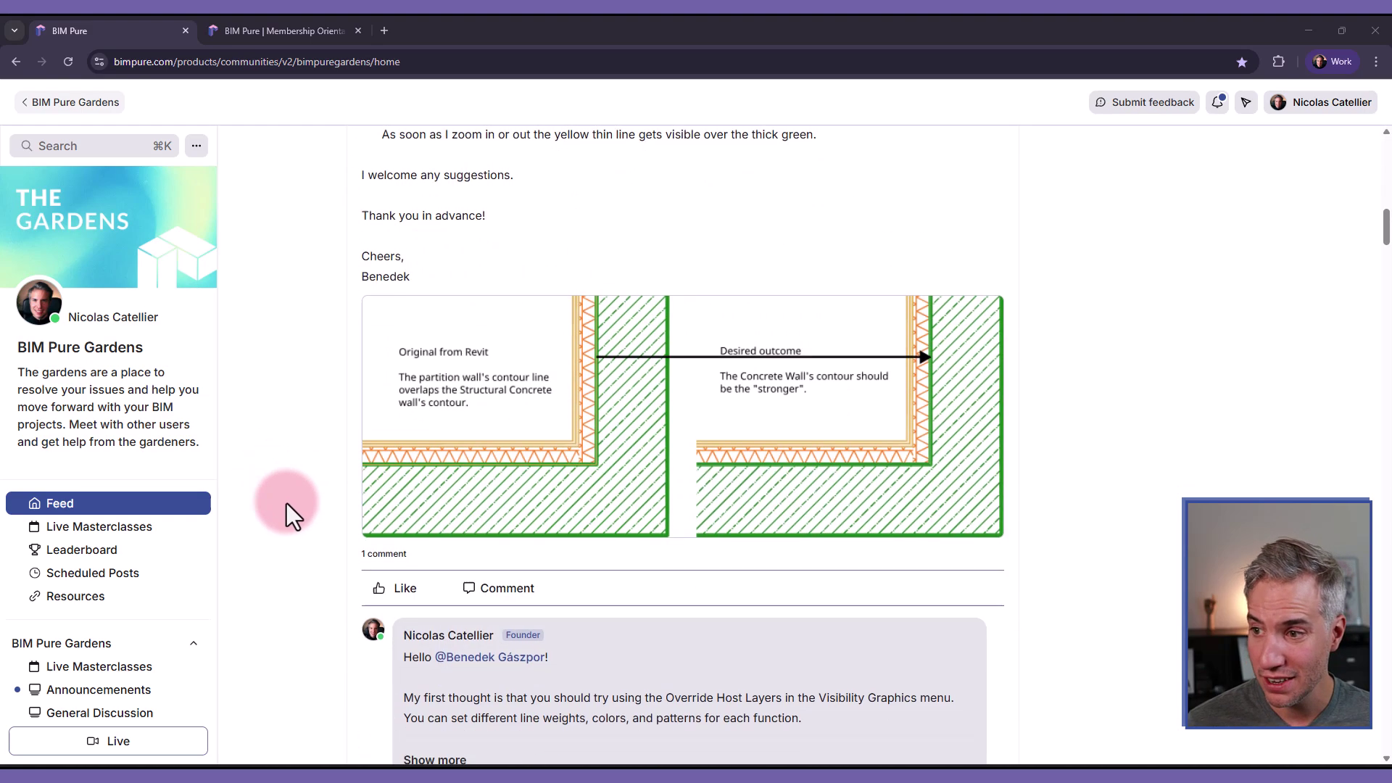
scroll(305, 497, down, 3)
scroll(290, 457, down, 5)
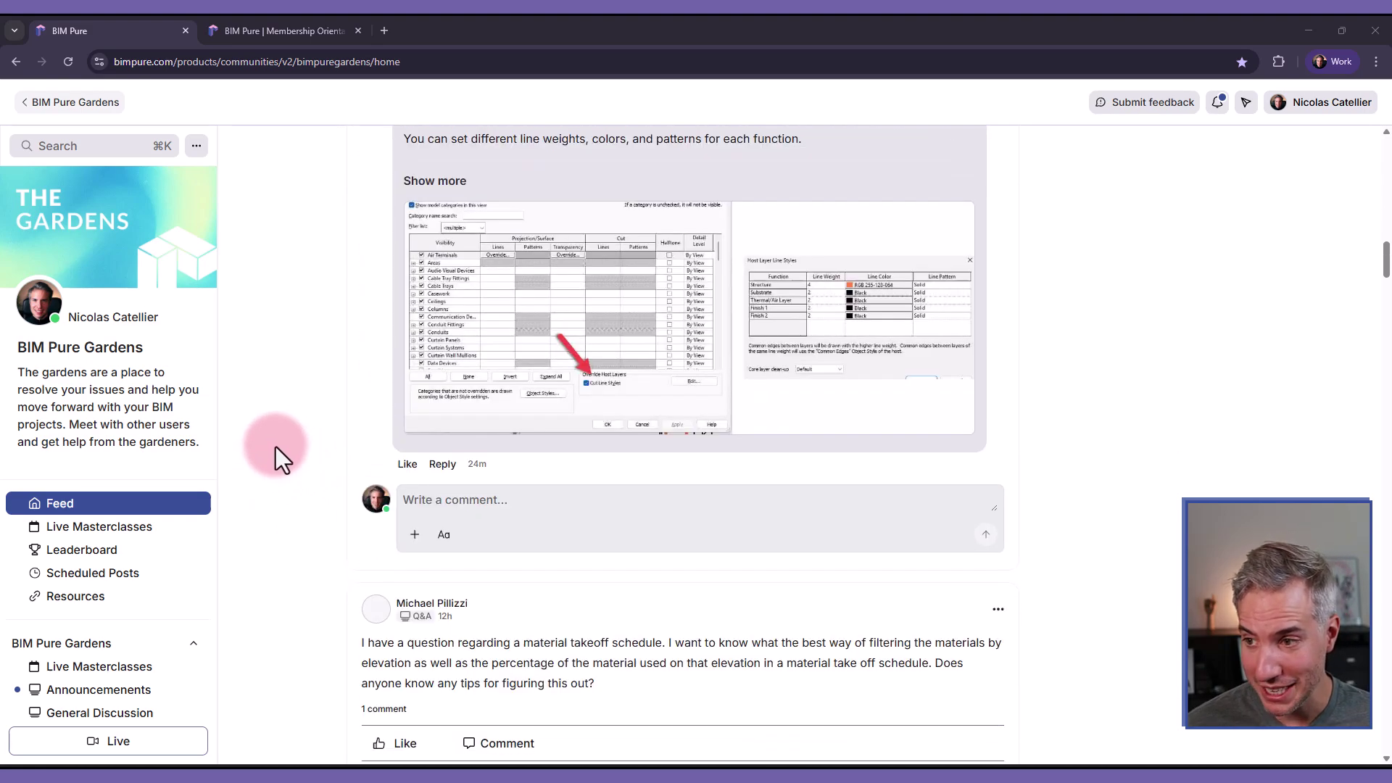
scroll(263, 390, down, 15)
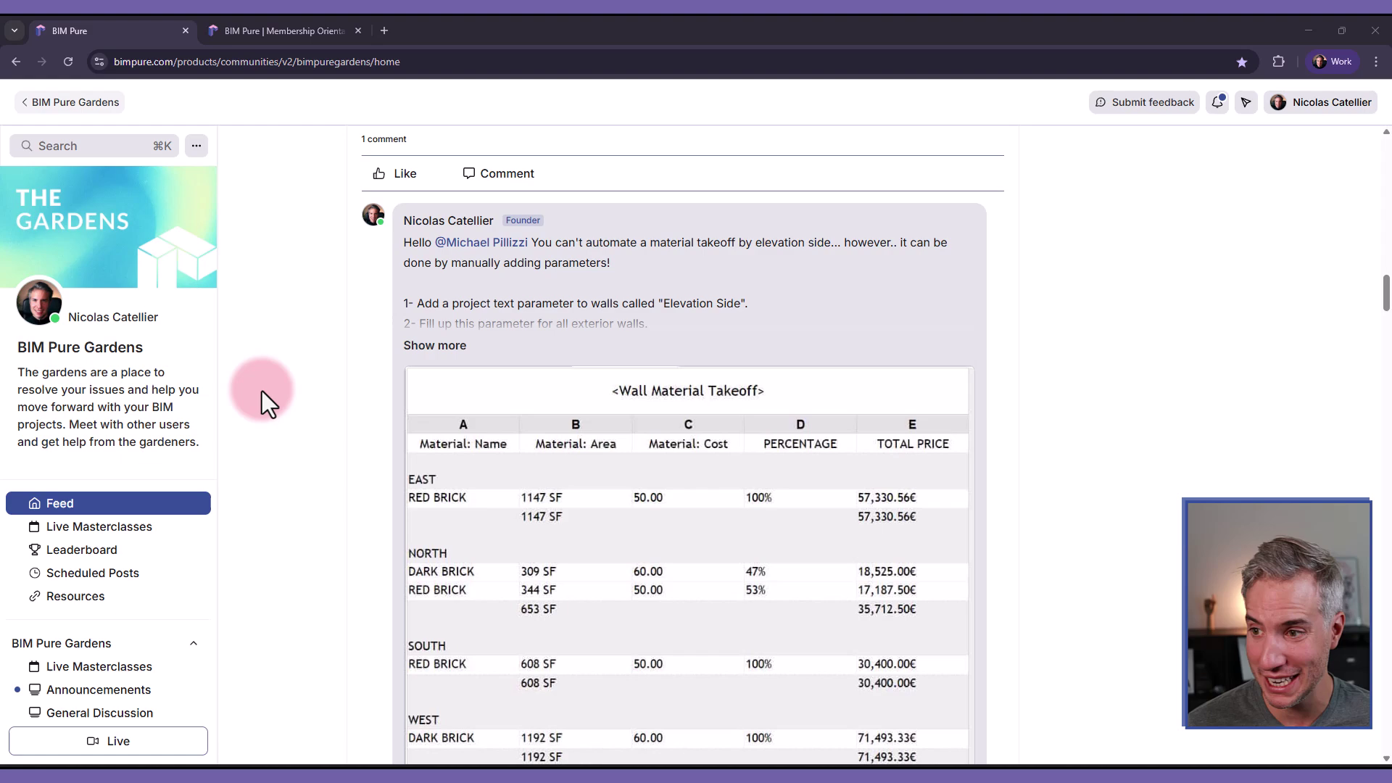
scroll(283, 330, down, 15)
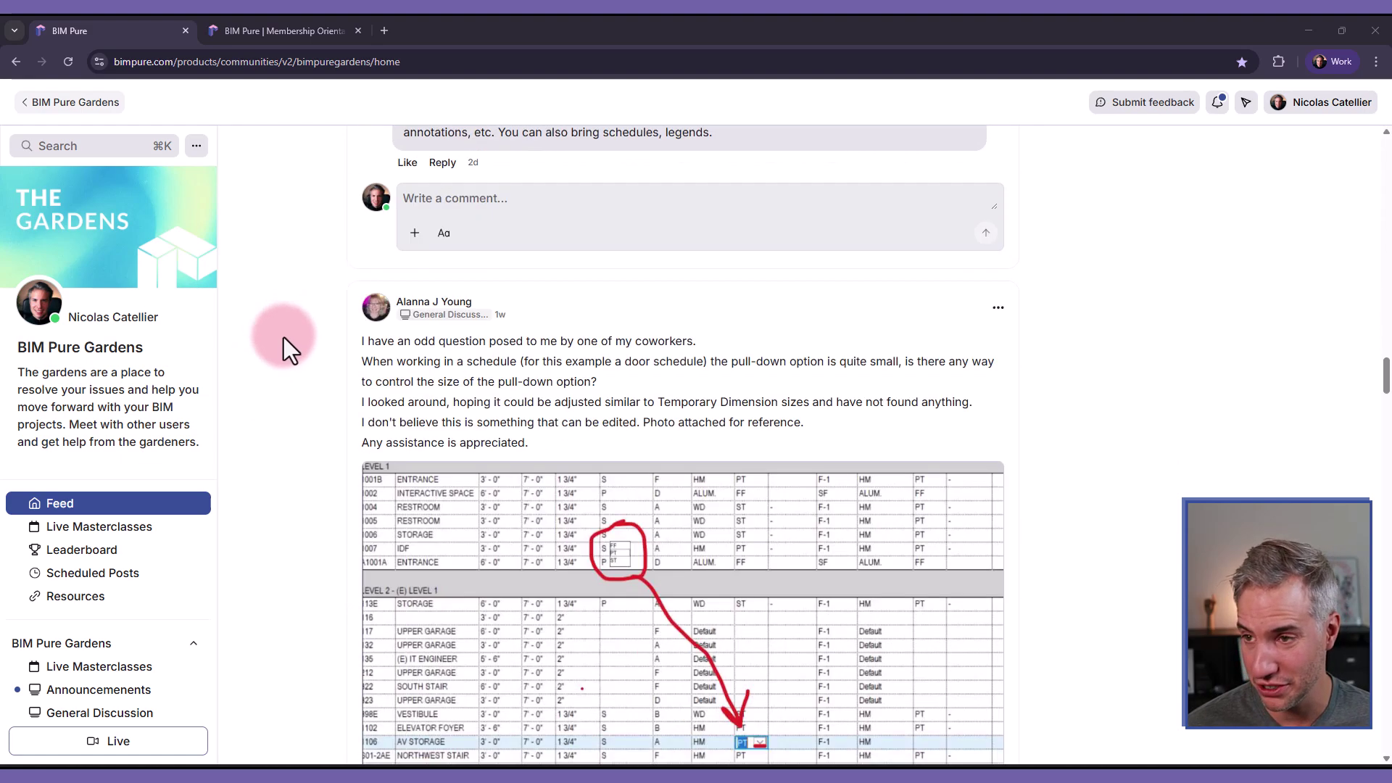
click(262, 29)
Step: Scroll down the membership page past the mini-courses and downloads to the New Content section
scroll(134, 403, down, 6)
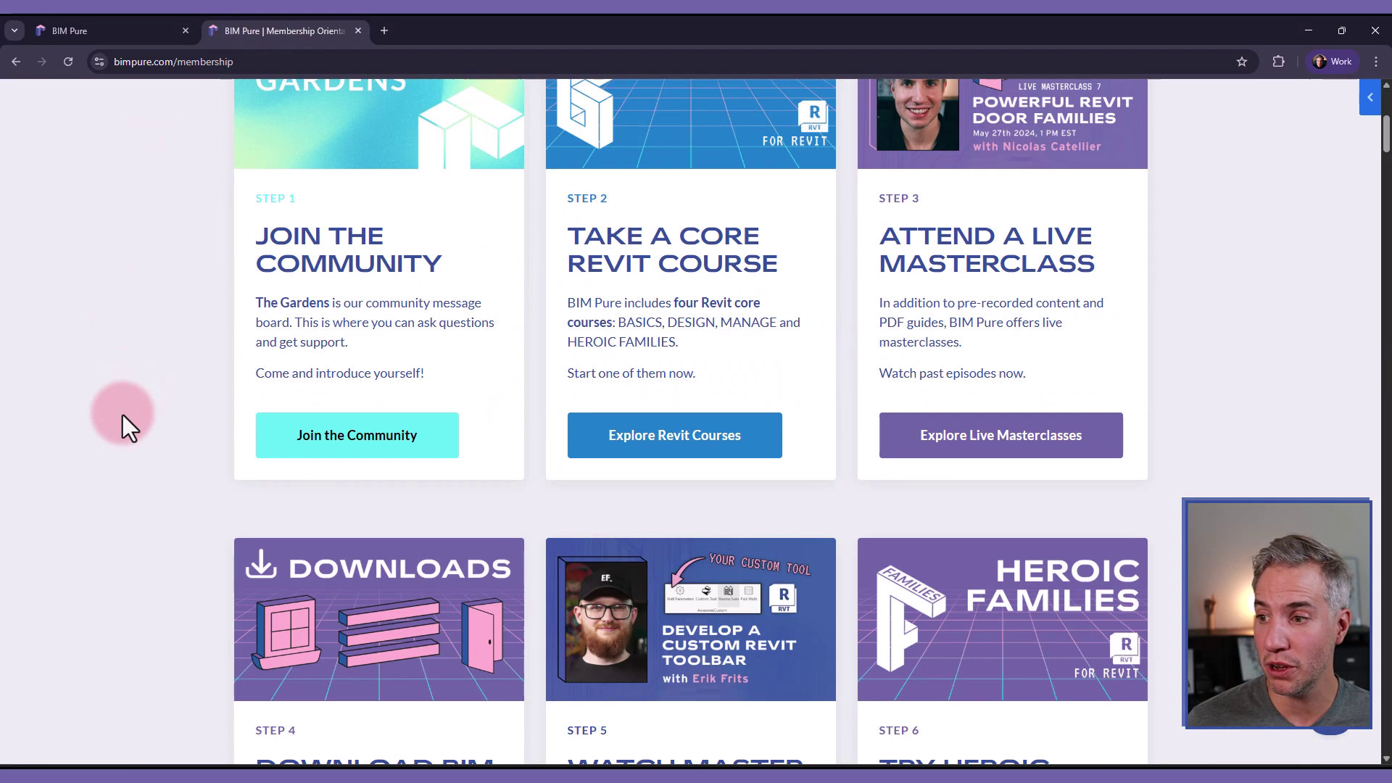
scroll(125, 471, down, 10)
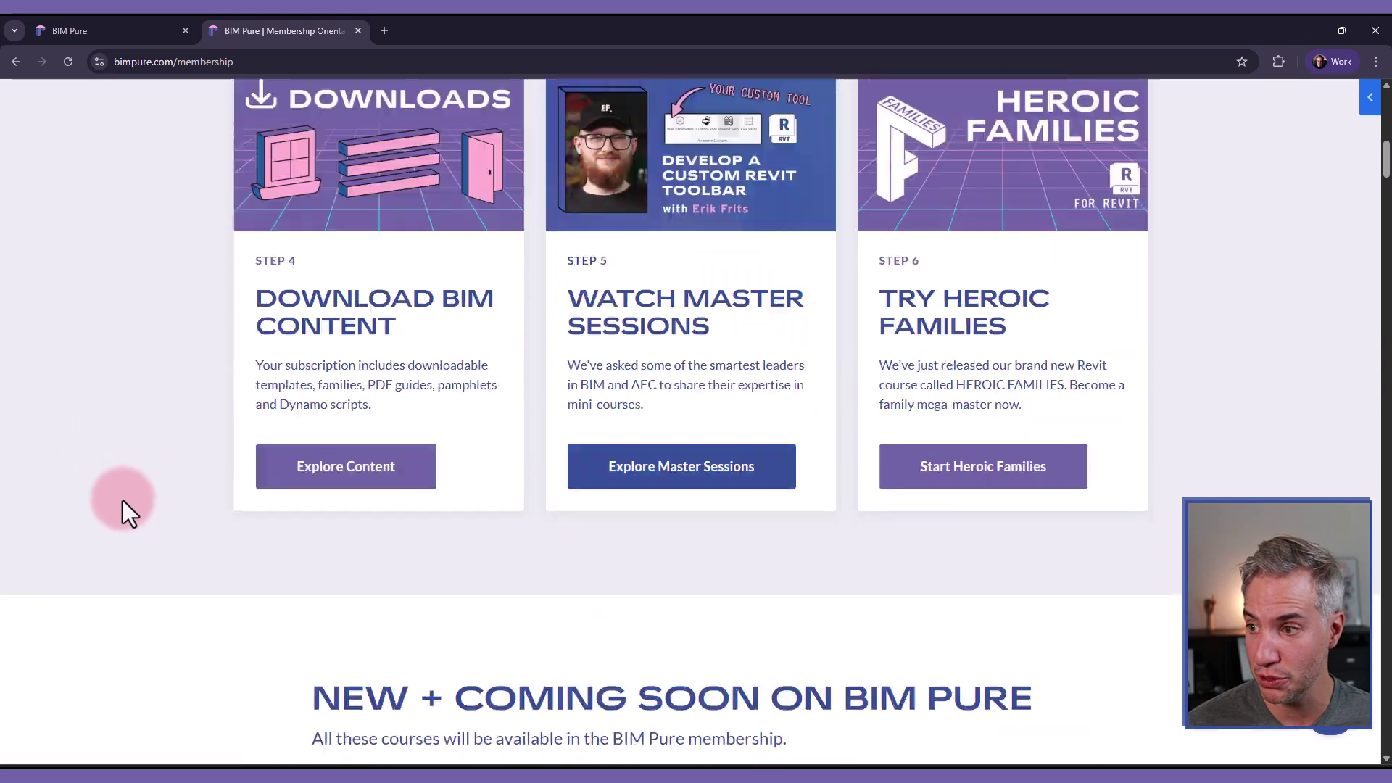
scroll(122, 499, down, 12)
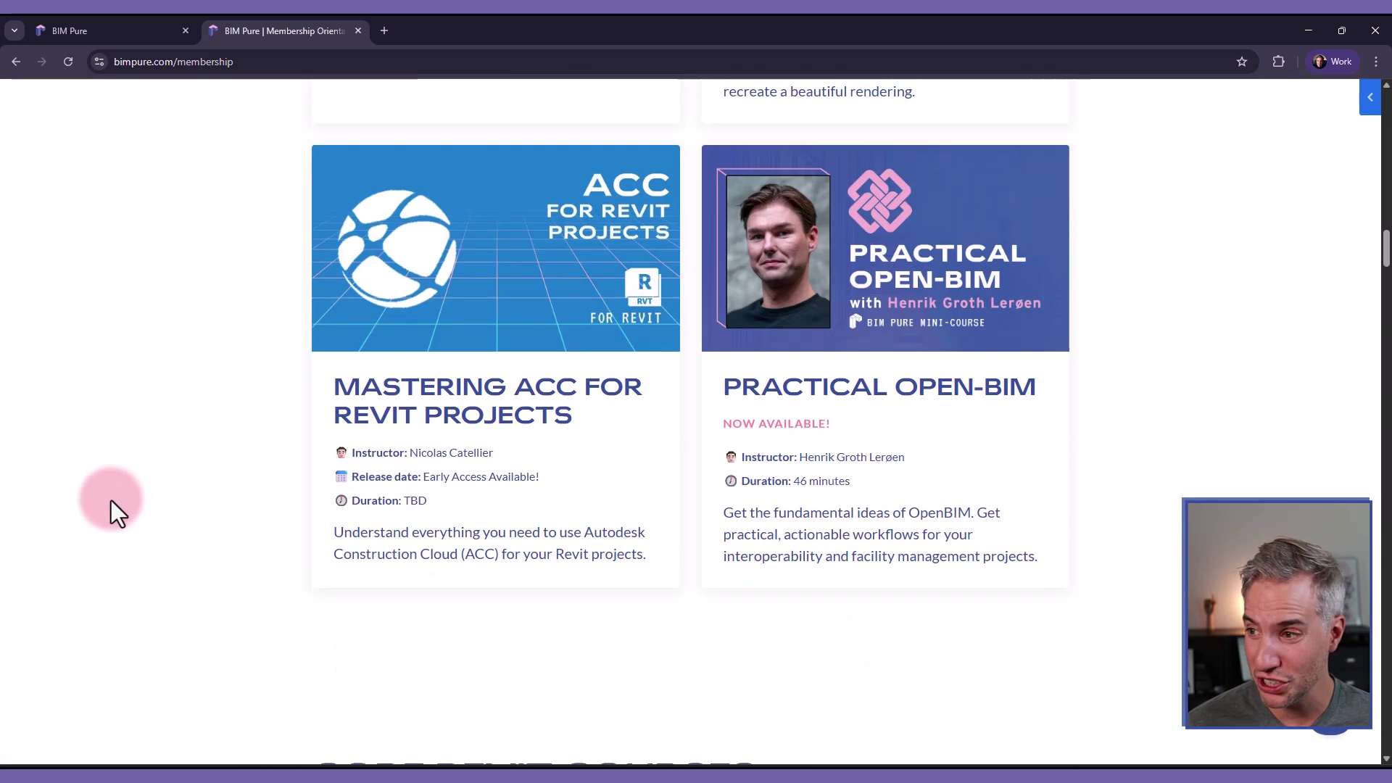
scroll(111, 500, up, 1)
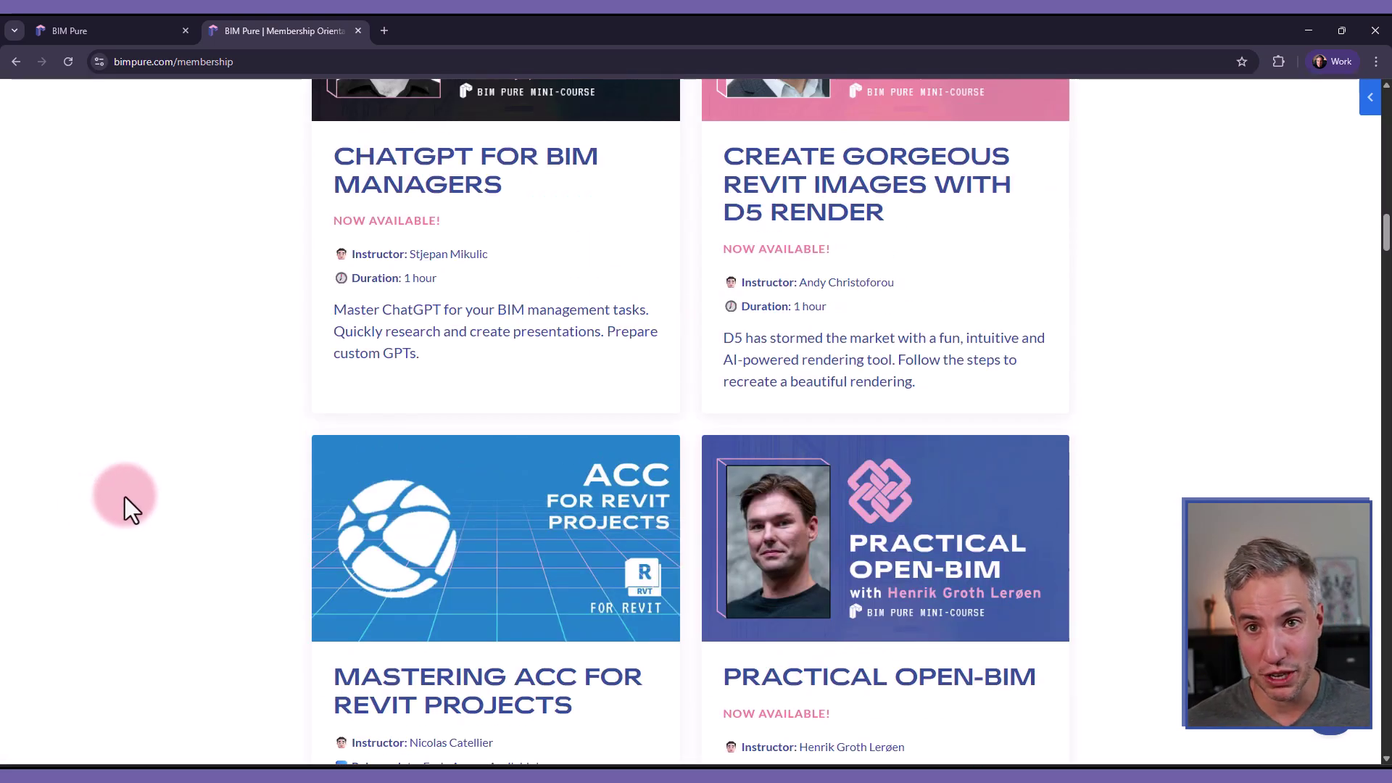
scroll(124, 493, up, 5)
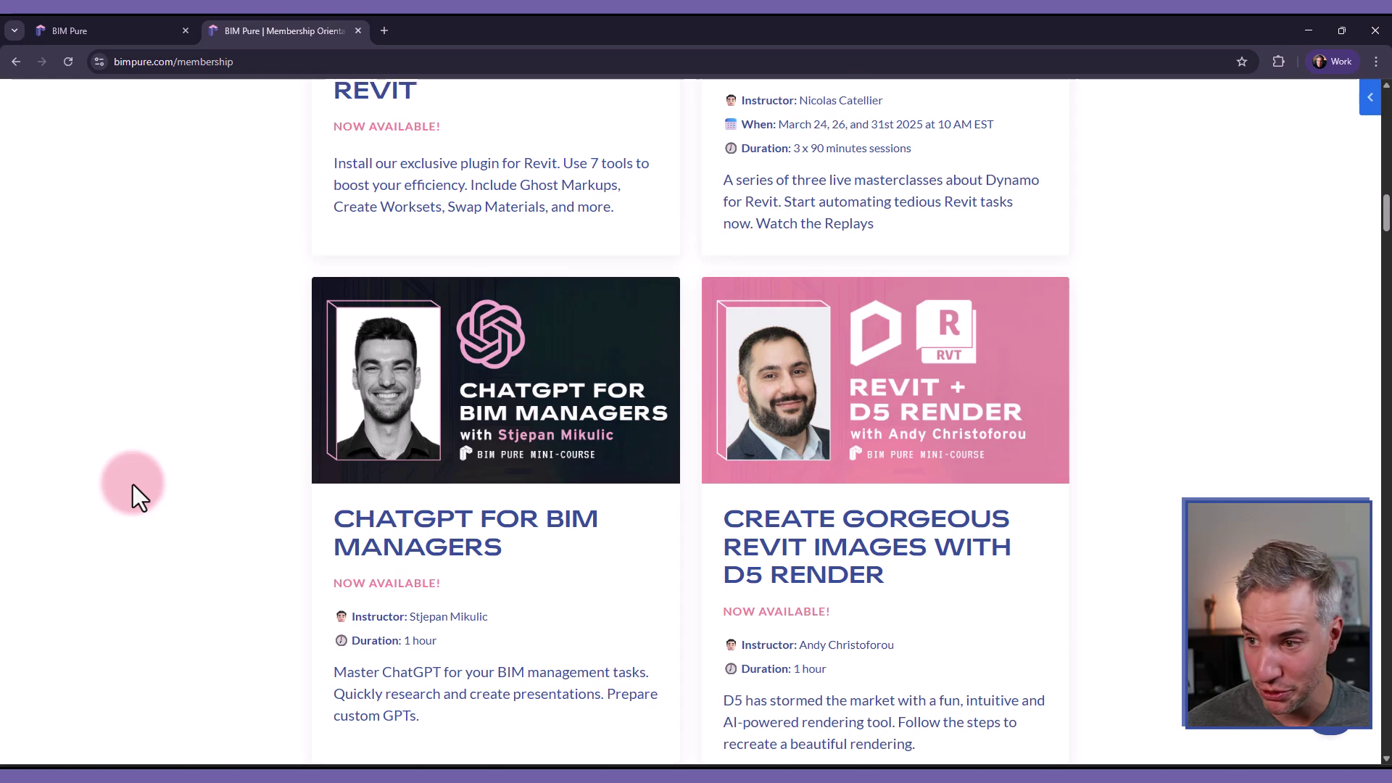
scroll(134, 485, down, 6)
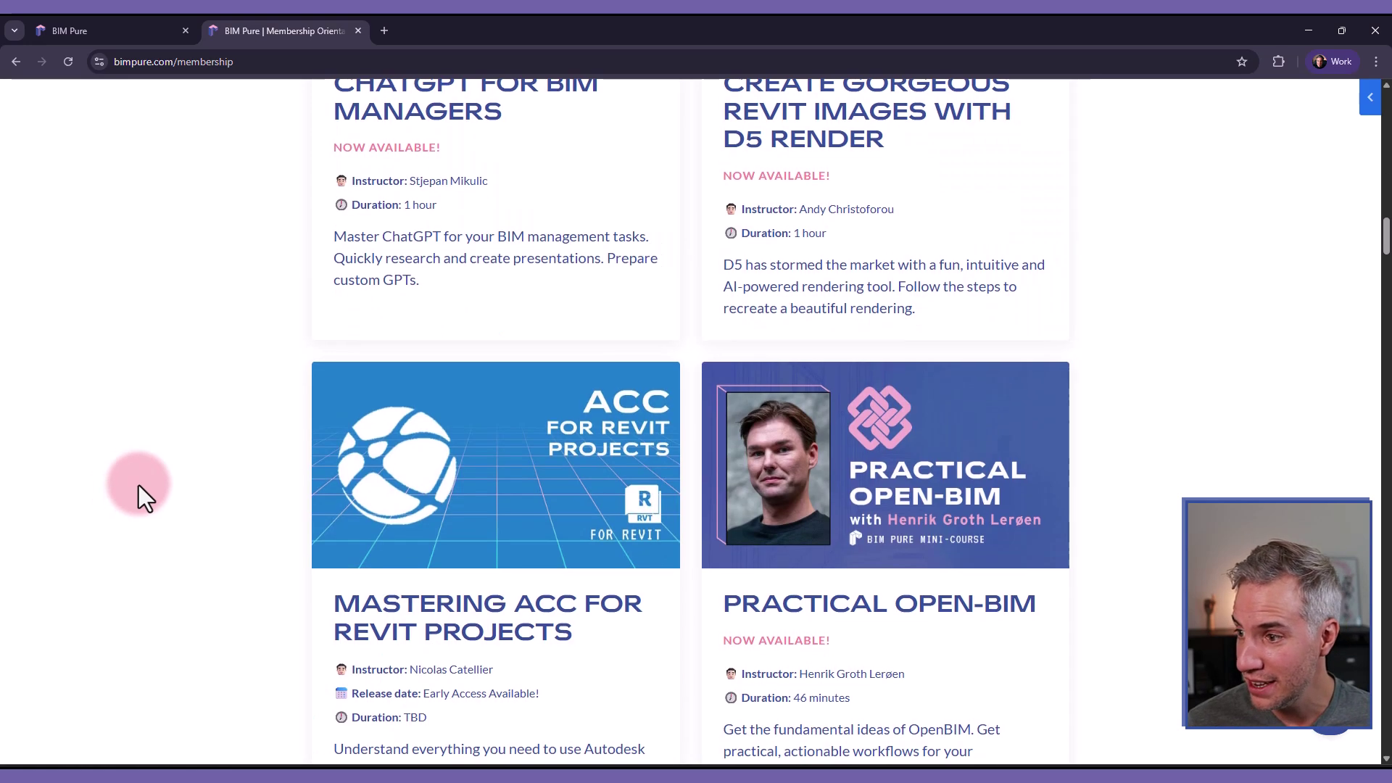
scroll(138, 485, down, 5)
scroll(138, 498, down, 20)
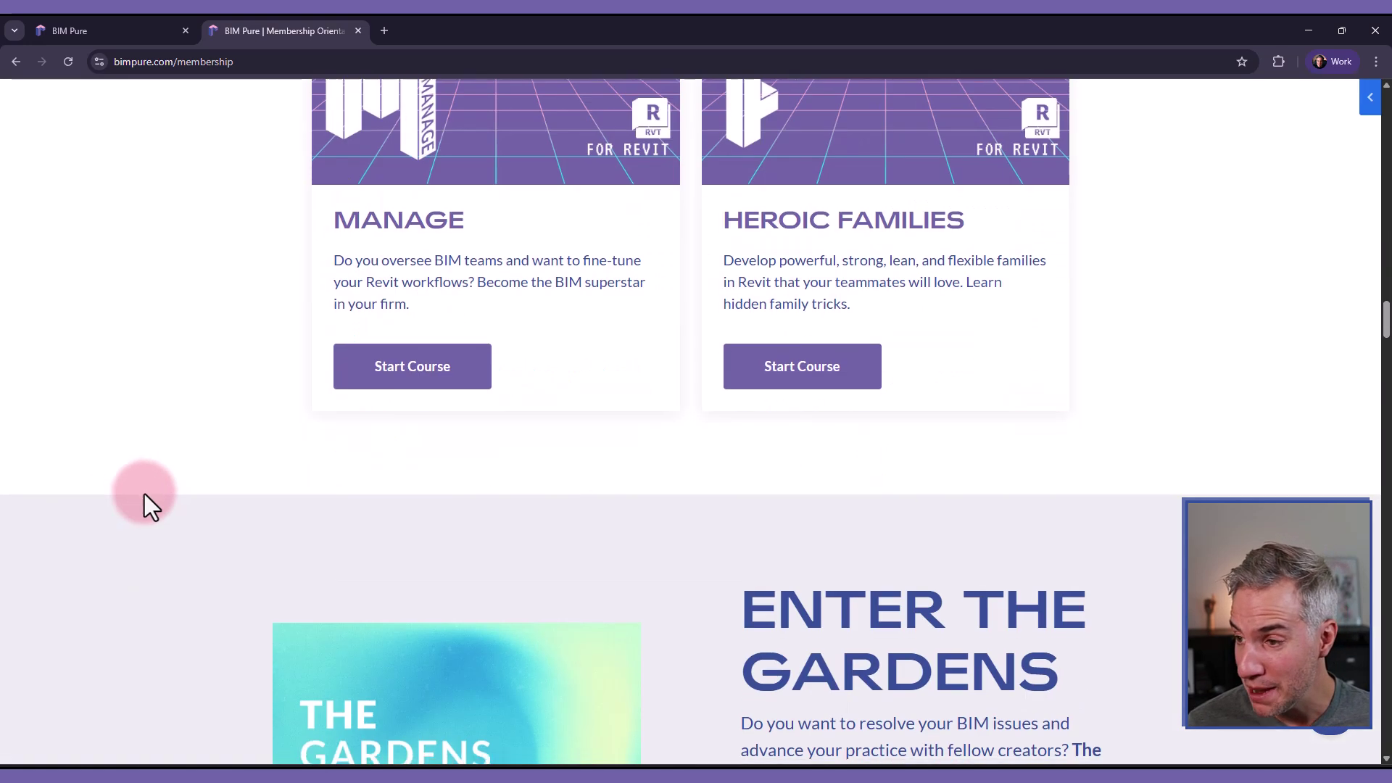
scroll(139, 487, down, 20)
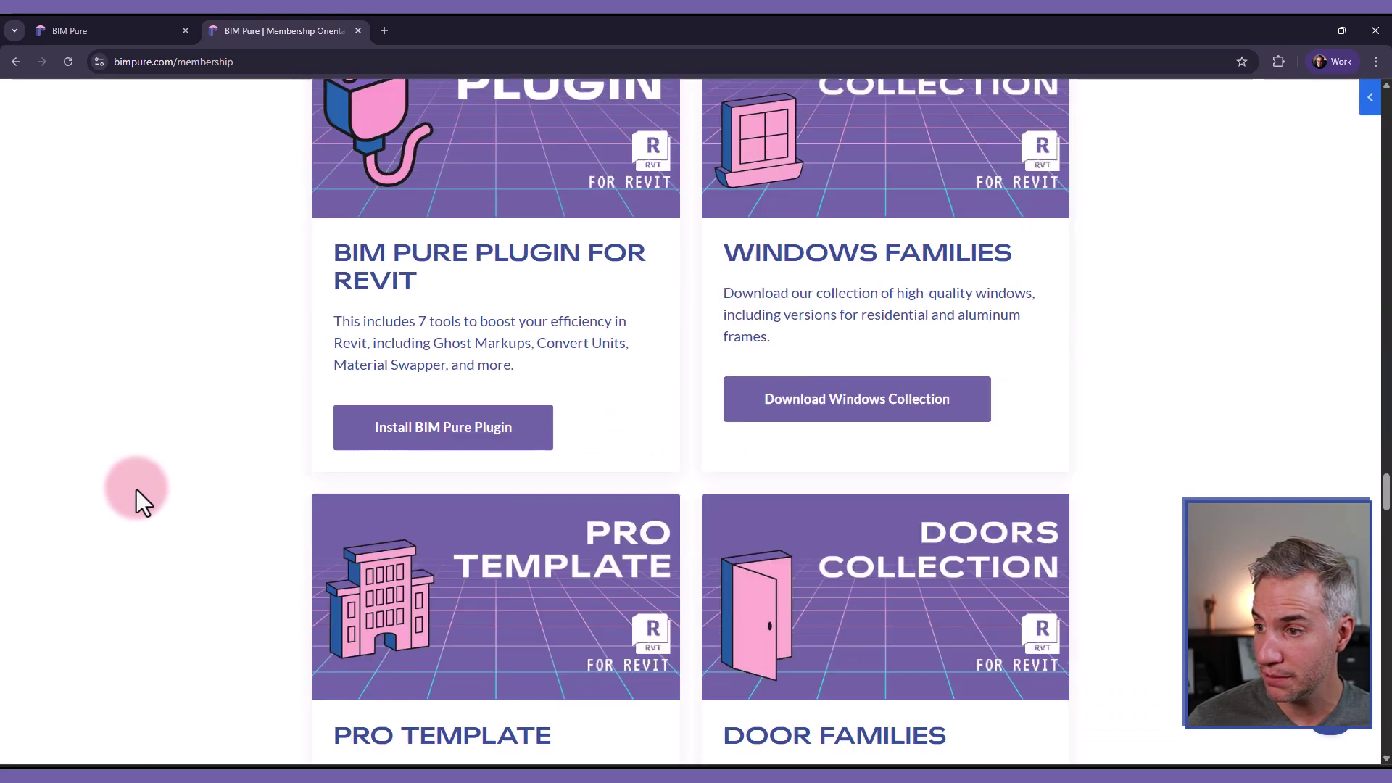
scroll(136, 490, up, 5)
scroll(137, 490, down, 8)
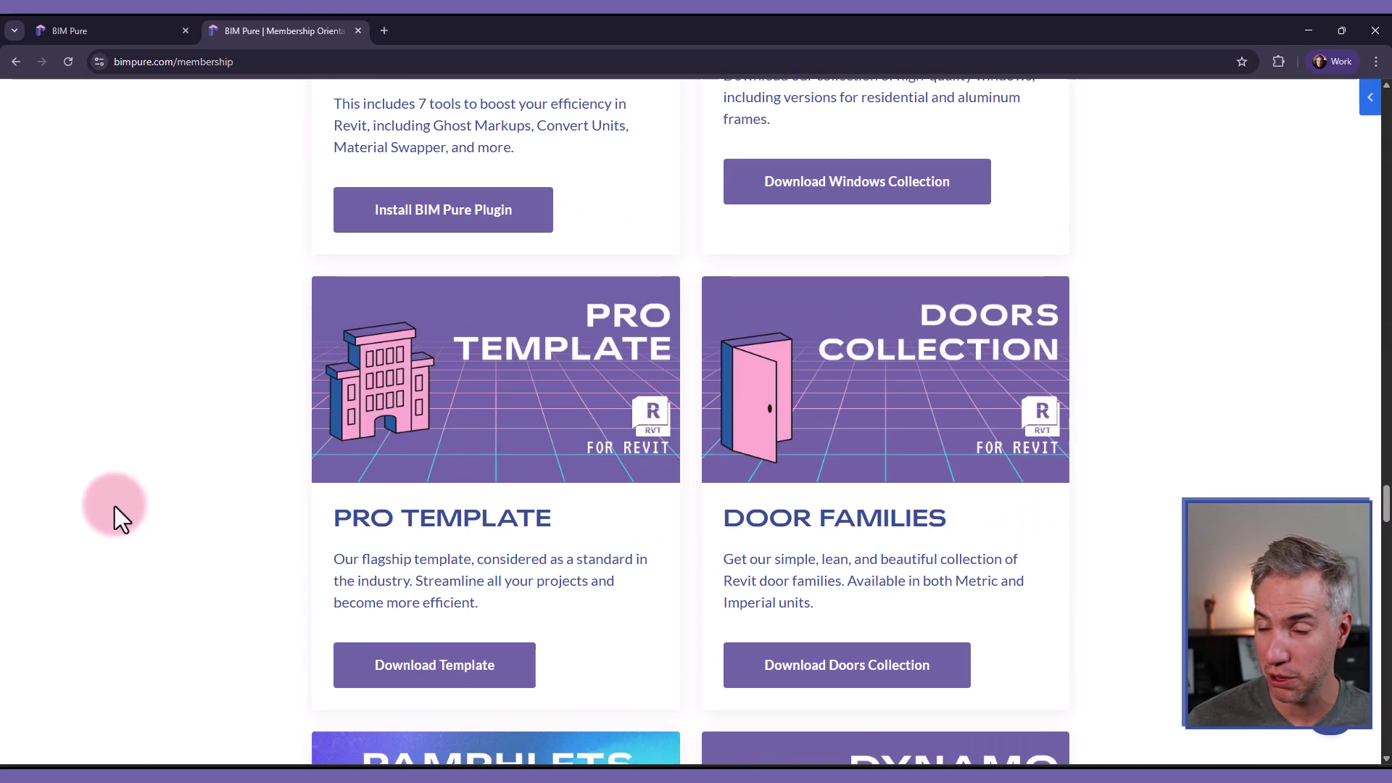
scroll(174, 497, down, 13)
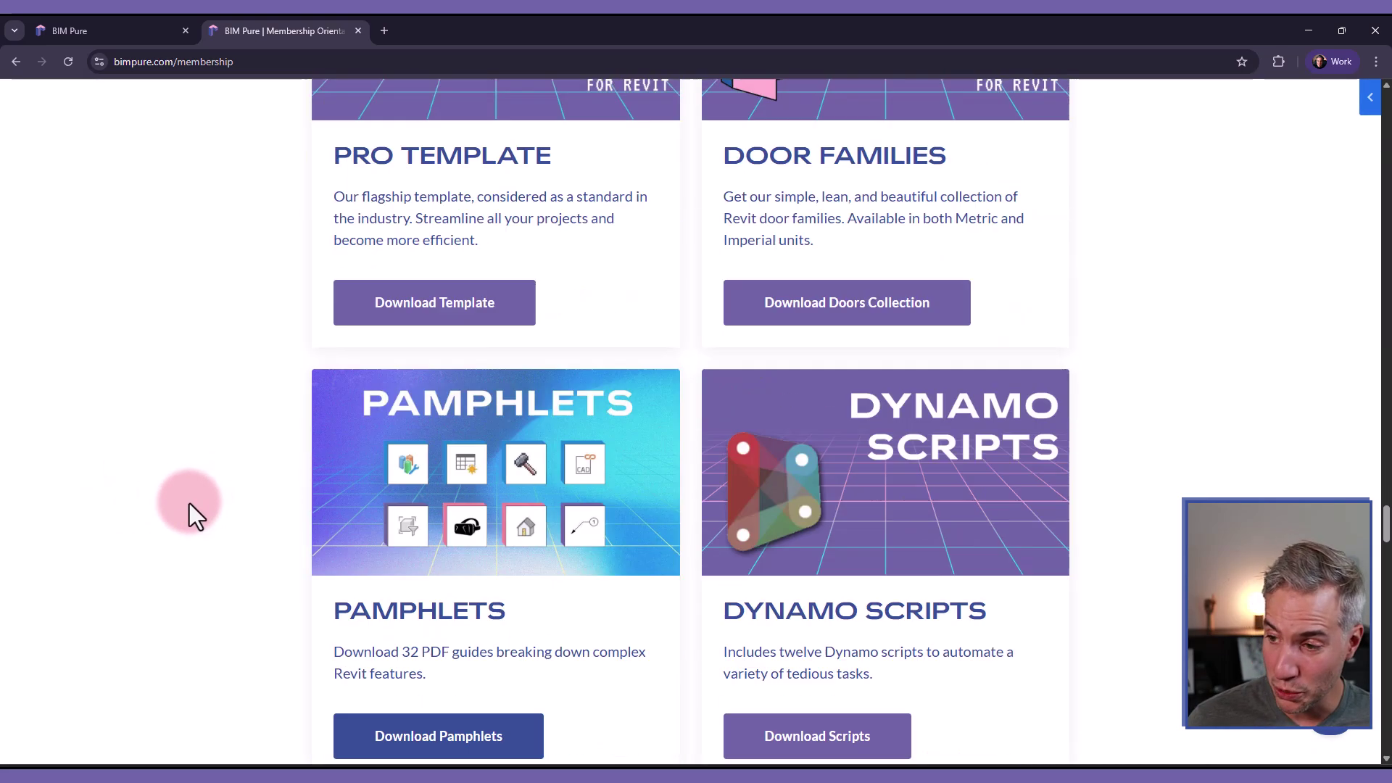
scroll(184, 500, down, 20)
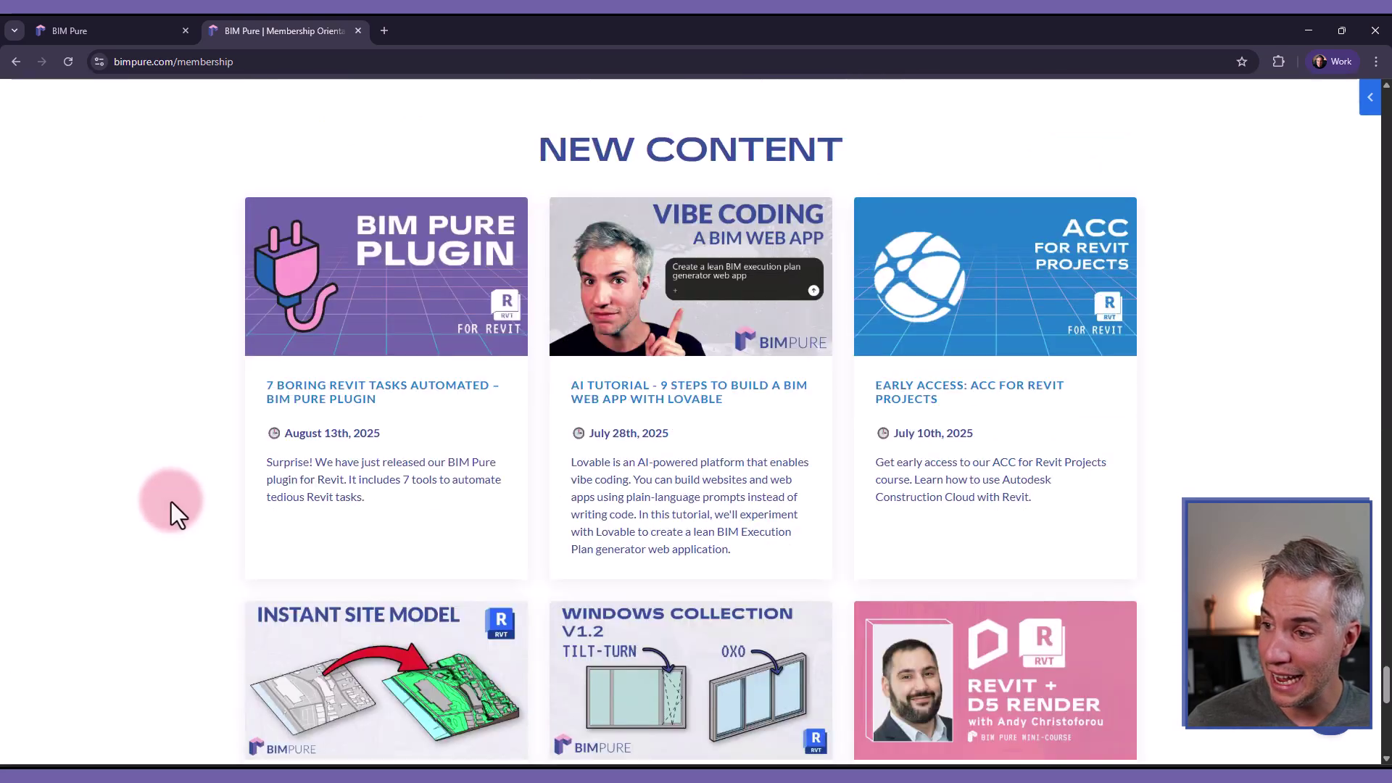